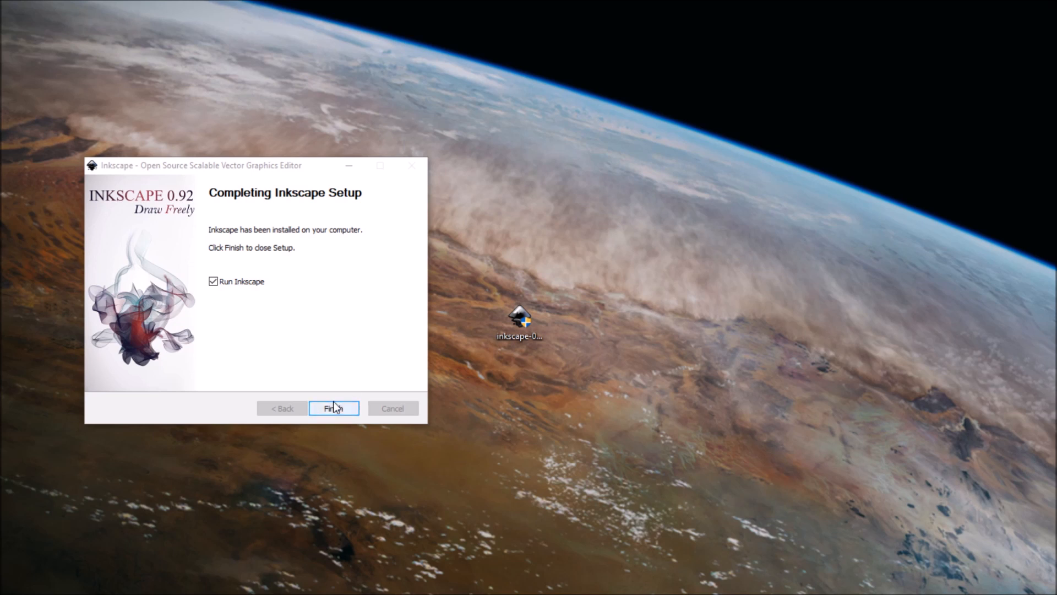
- Finish the Inkscape setup with the option to run the program enabled
{"action": "left_click", "coordinate": [334, 410]}
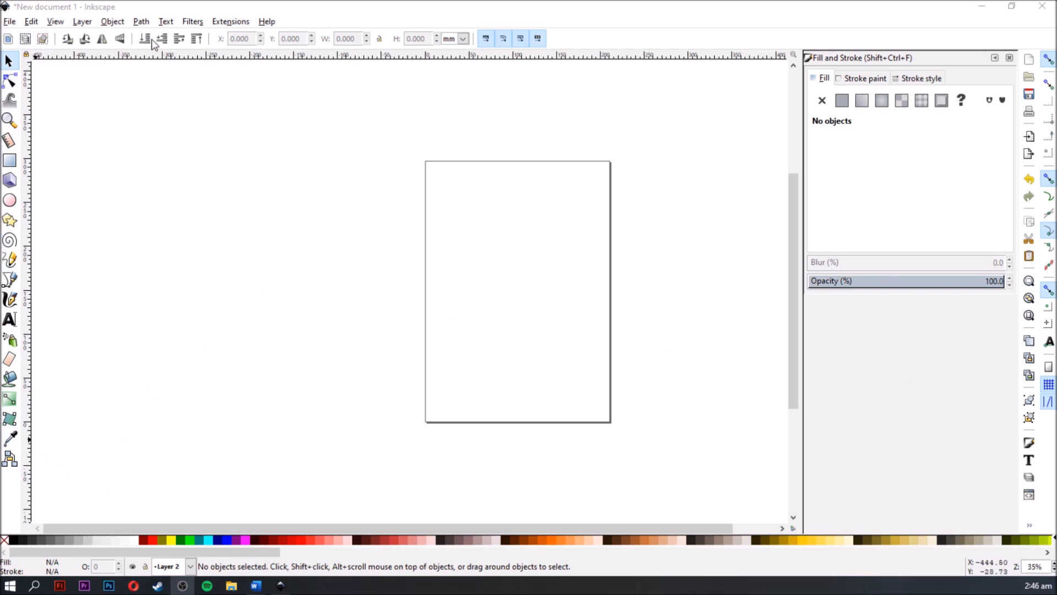
- Look through the options of the node, tweak, zoom, measure and rectangle tools, and return to the selection tool
{"action": "left_click", "coordinate": [10, 80]}
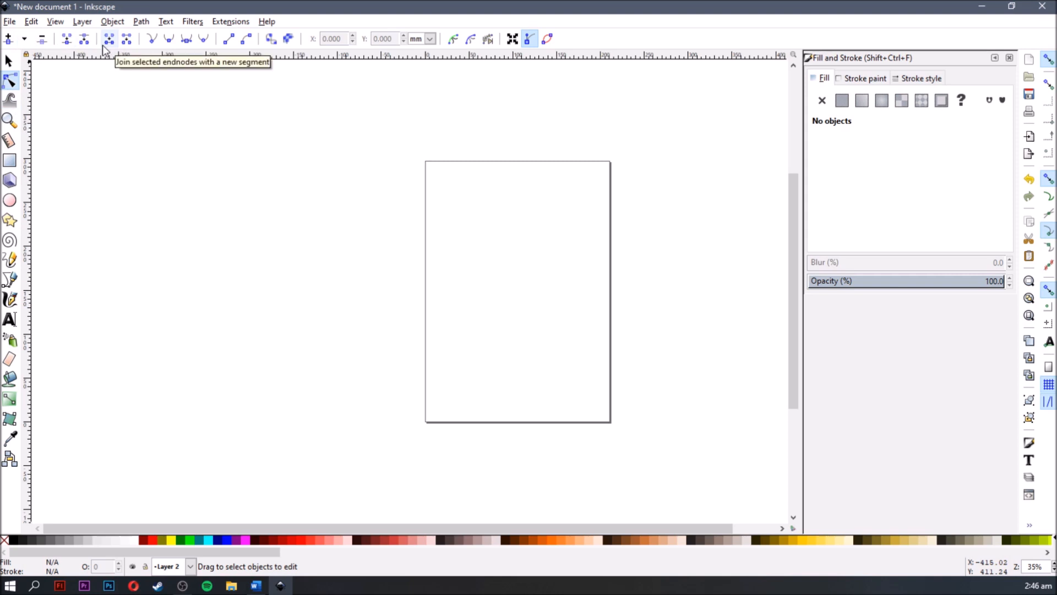
{"action": "left_click", "coordinate": [10, 100]}
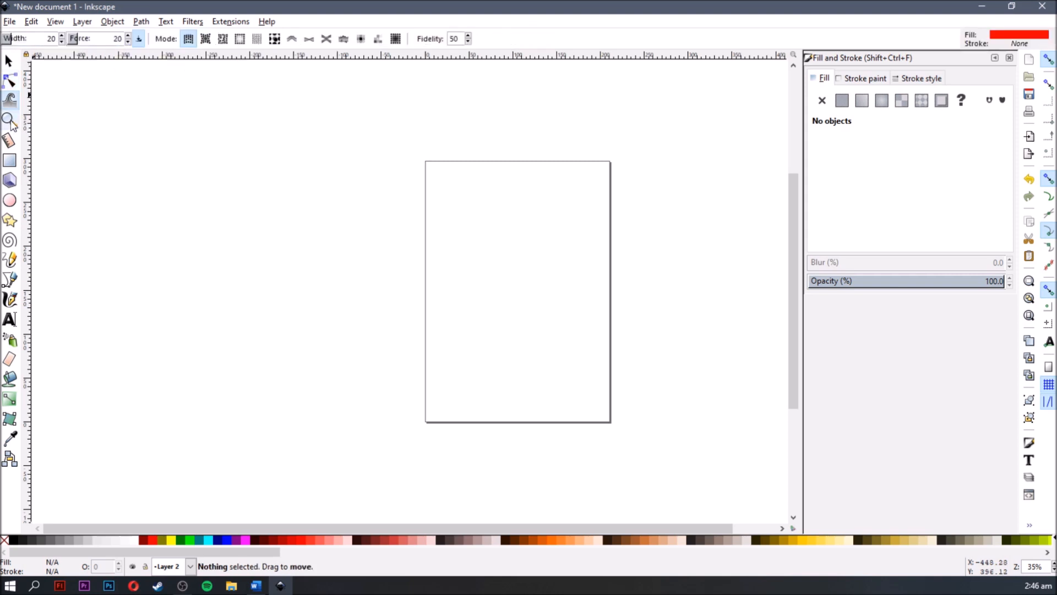
{"action": "left_click", "coordinate": [9, 119]}
{"action": "left_click", "coordinate": [9, 141]}
{"action": "left_click", "coordinate": [10, 159]}
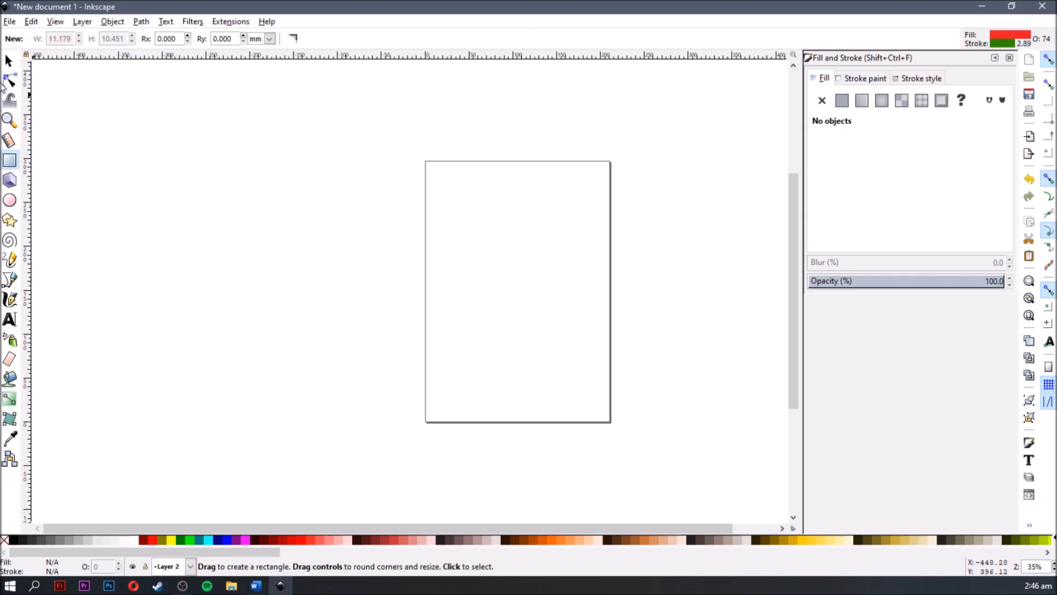
{"action": "left_click", "coordinate": [8, 63]}
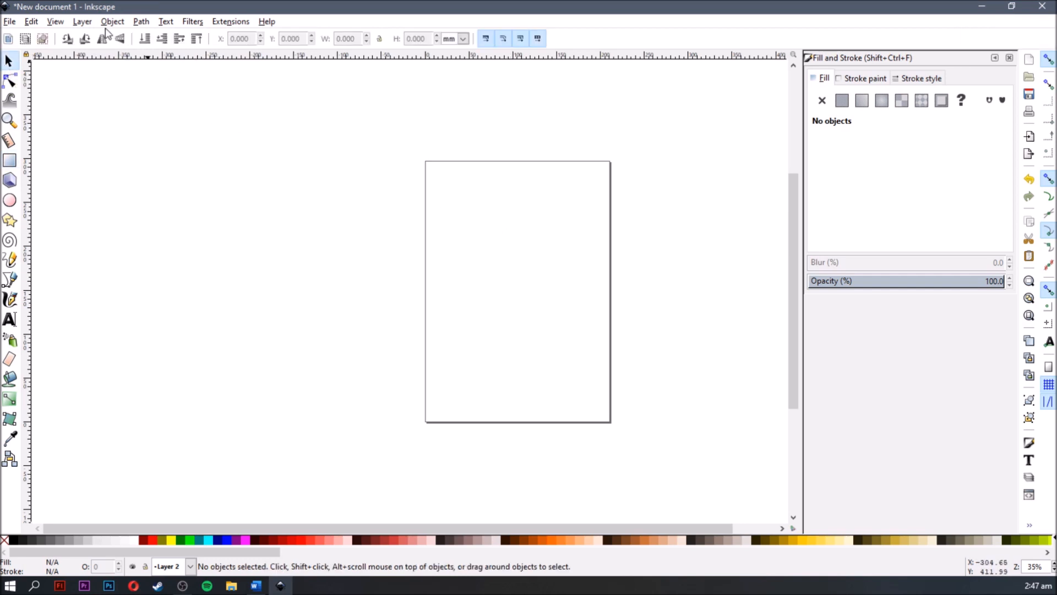
- Add a new layer named Layer 3 above the current layer
{"action": "left_click", "coordinate": [86, 23]}
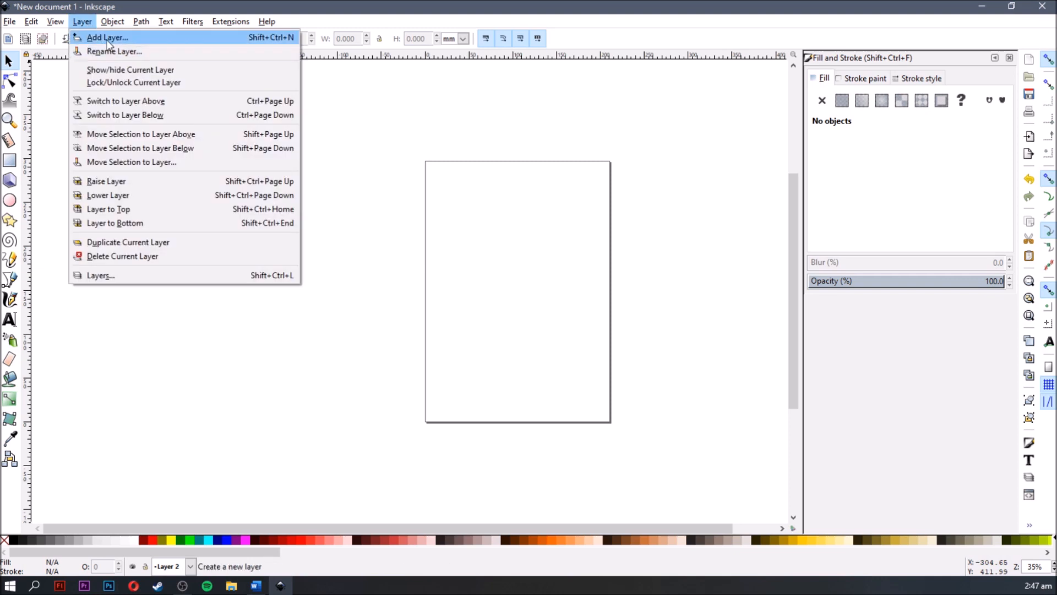
{"action": "left_click", "coordinate": [239, 37]}
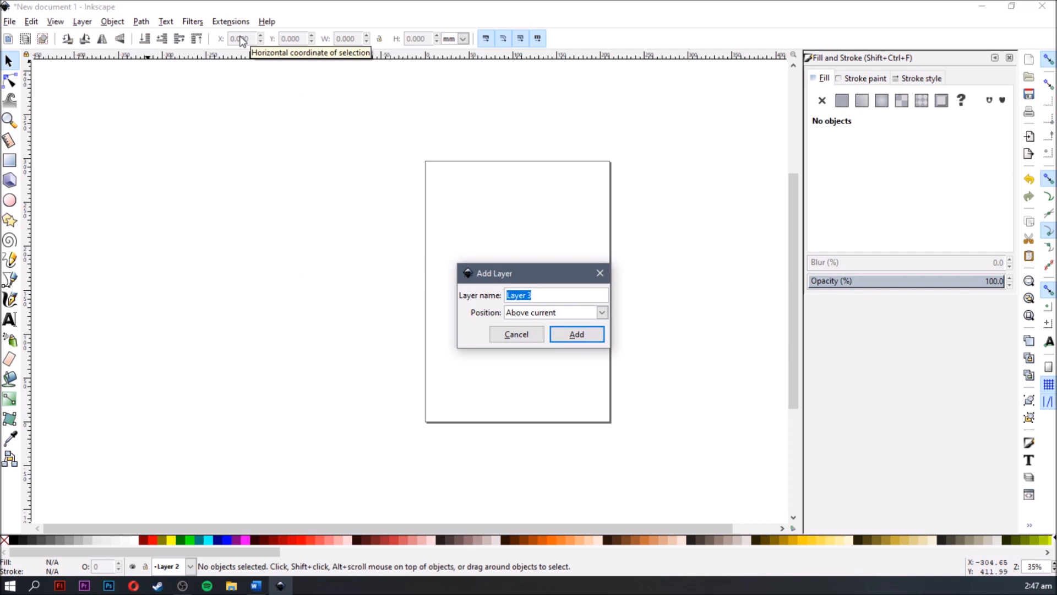
{"action": "key", "text": "Return"}
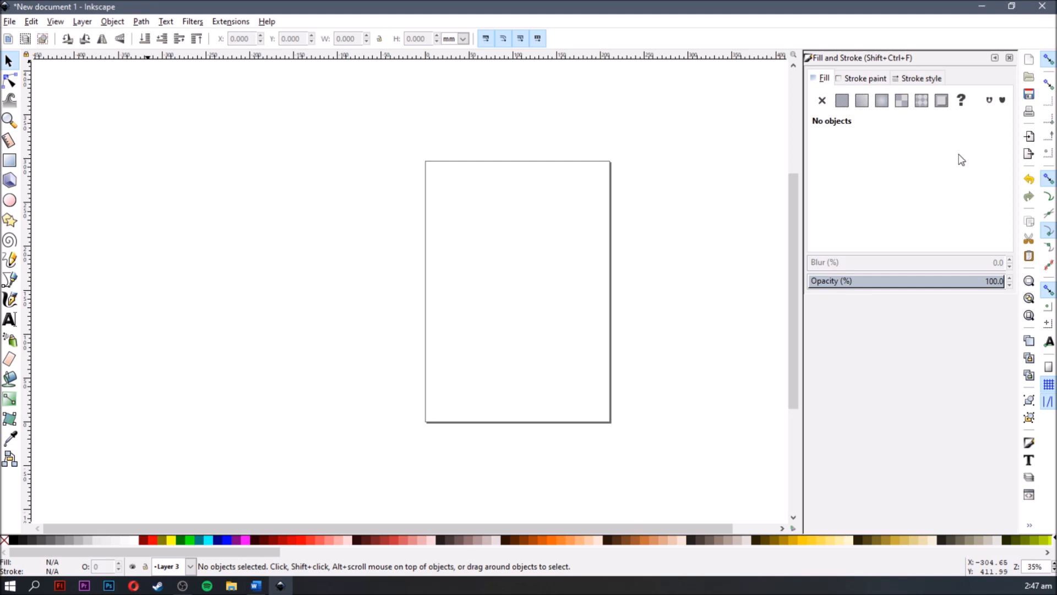
- Close the Fill and Stroke settings and reopen them
{"action": "left_click", "coordinate": [1009, 57]}
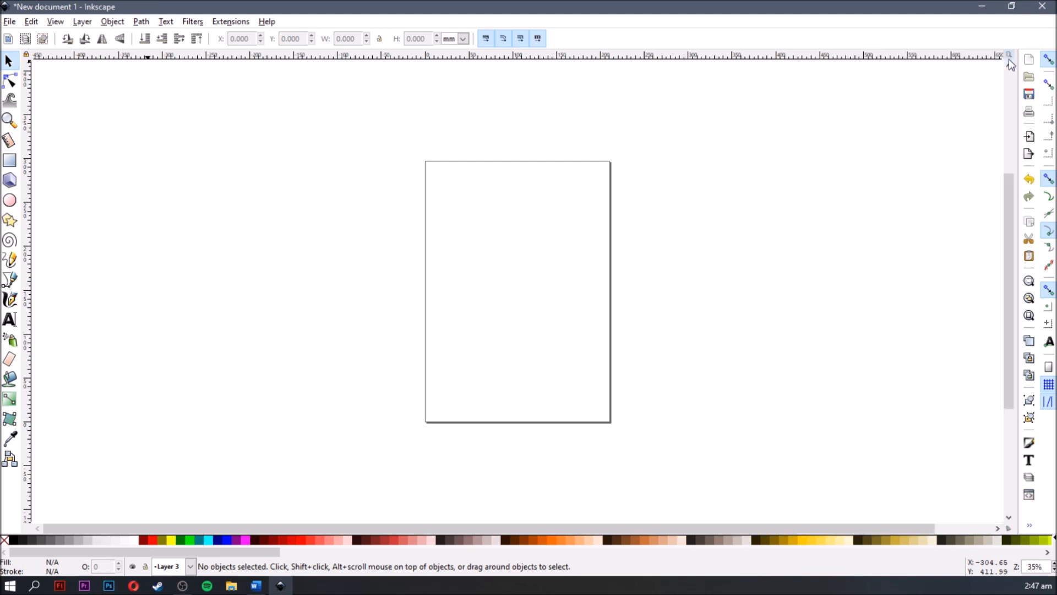
{"action": "left_click", "coordinate": [110, 22]}
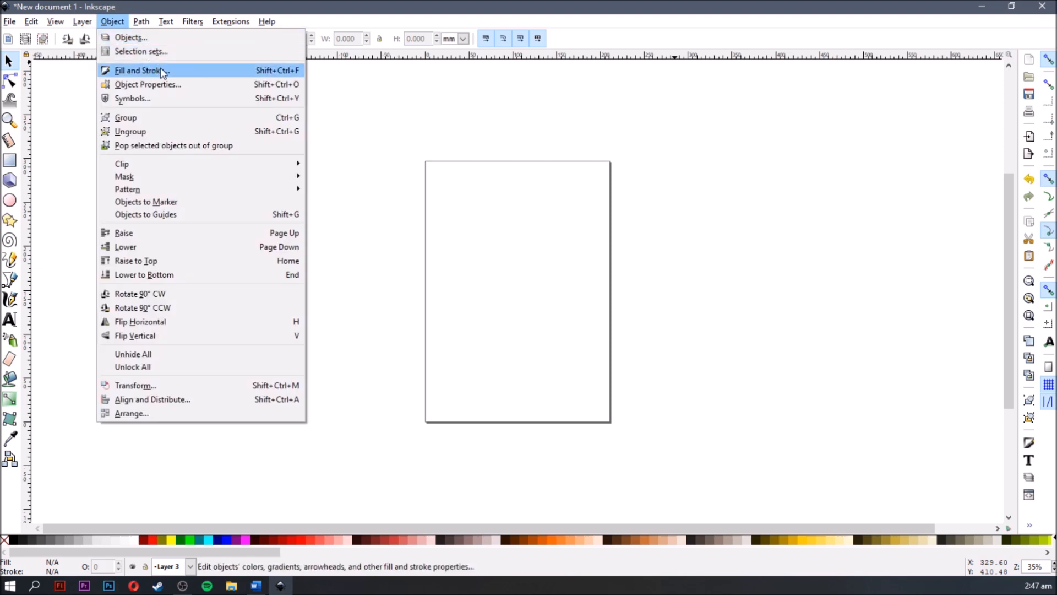
{"action": "left_click", "coordinate": [225, 75]}
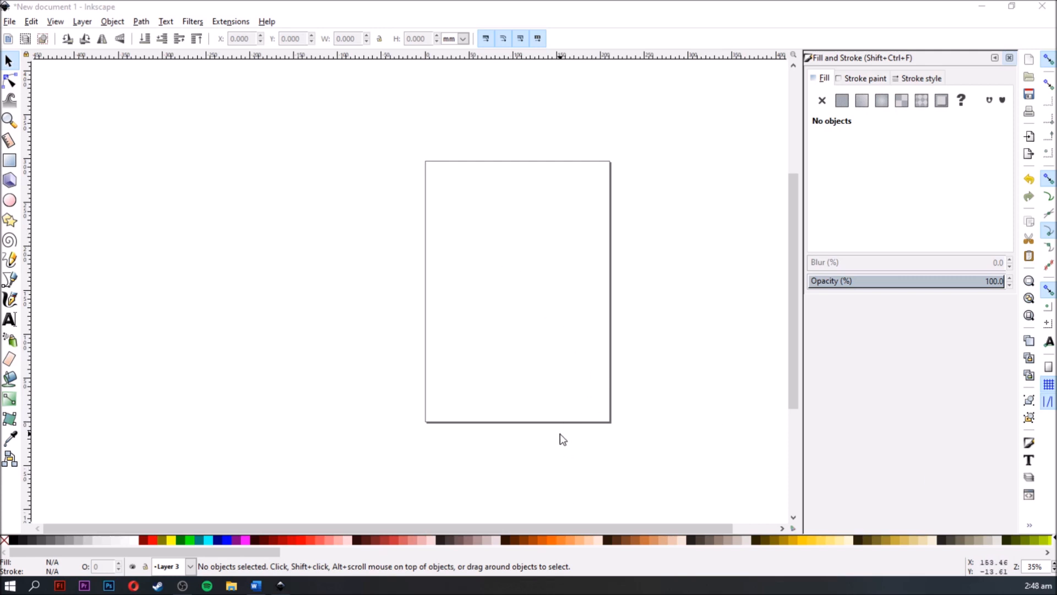
- Inspect the blank page by zooming in on its upper corner, panning around it and zooming back out
{"action": "middle_click", "coordinate": [511, 242]}
{"action": "key", "text": "space"}
{"action": "key", "text": "space"}
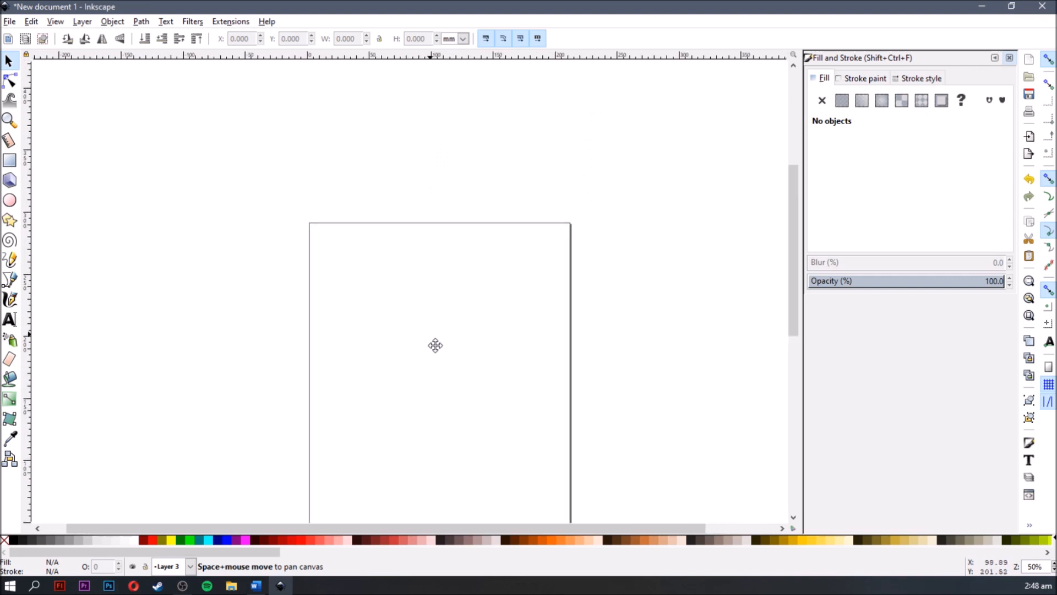
{"action": "key", "text": "space"}
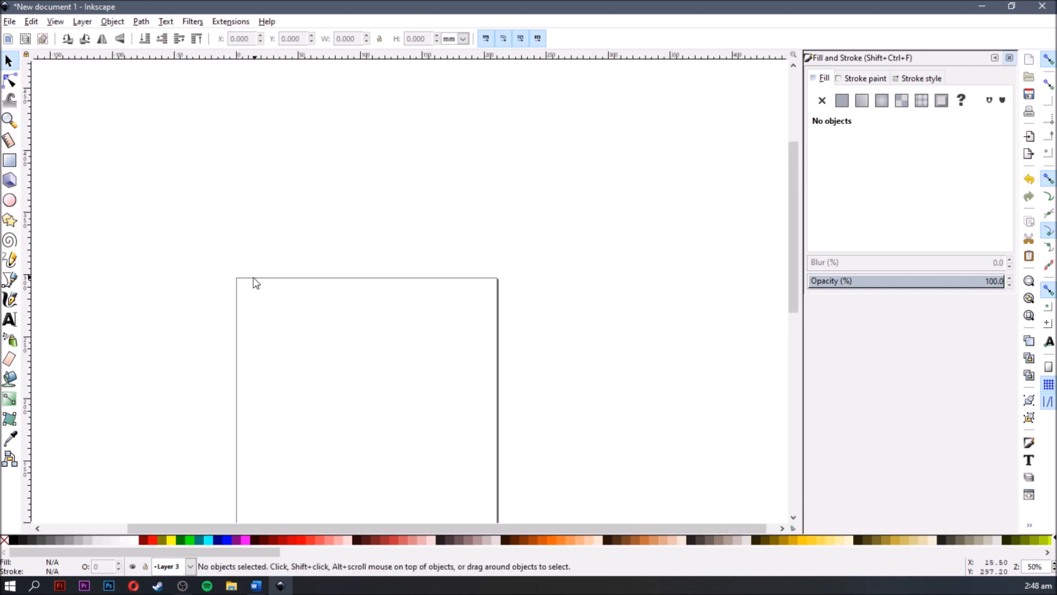
{"action": "scroll", "coordinate": [252, 281], "scroll_direction": "up", "scroll_amount": 4, "text": "ctrl"}
{"action": "key", "text": "space"}
{"action": "key", "text": "space"}
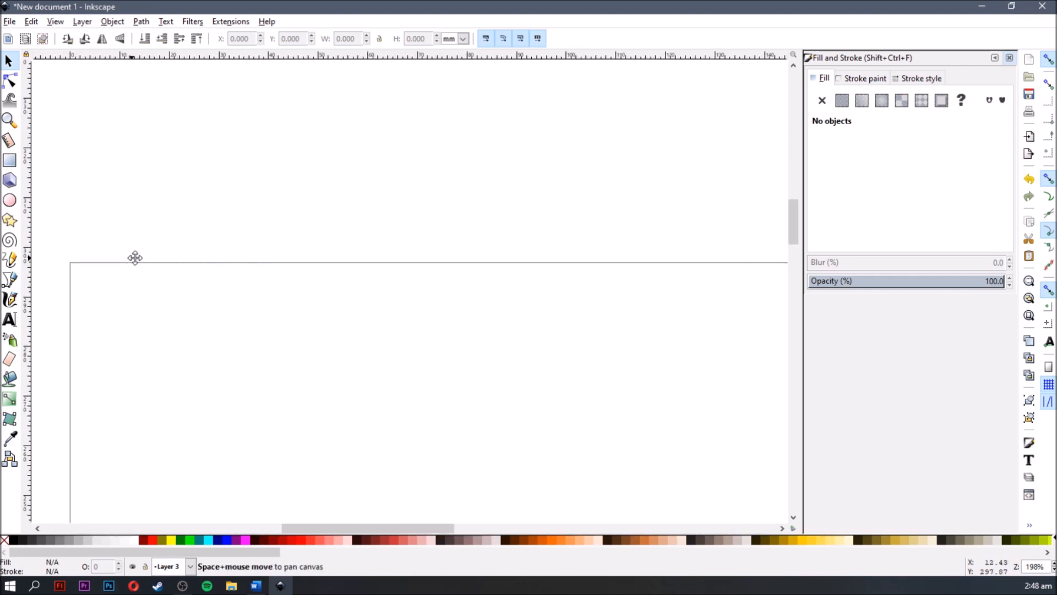
{"action": "left_click_drag", "start_coordinate": [336, 524], "coordinate": [489, 501]}
{"action": "key", "text": "space"}
{"action": "left_click_drag", "start_coordinate": [440, 363], "coordinate": [463, 358]}
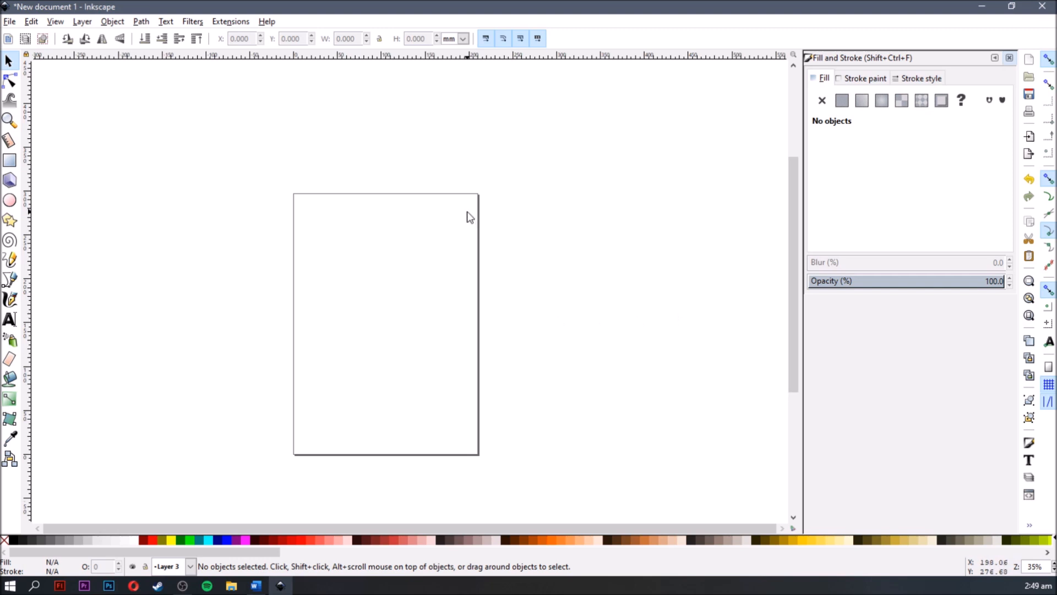
- Choose the PDF 20170919_Boeing_777-300ER_PAL_A4_1_120 from the Desktop for import into the document
{"action": "left_click", "coordinate": [8, 22]}
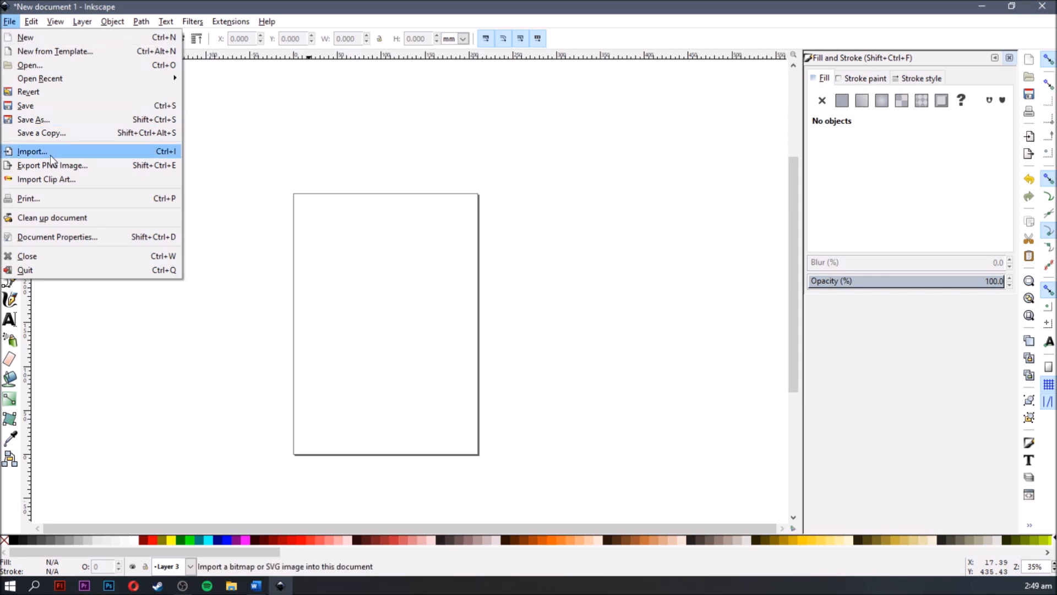
{"action": "key", "text": "ctrl+i"}
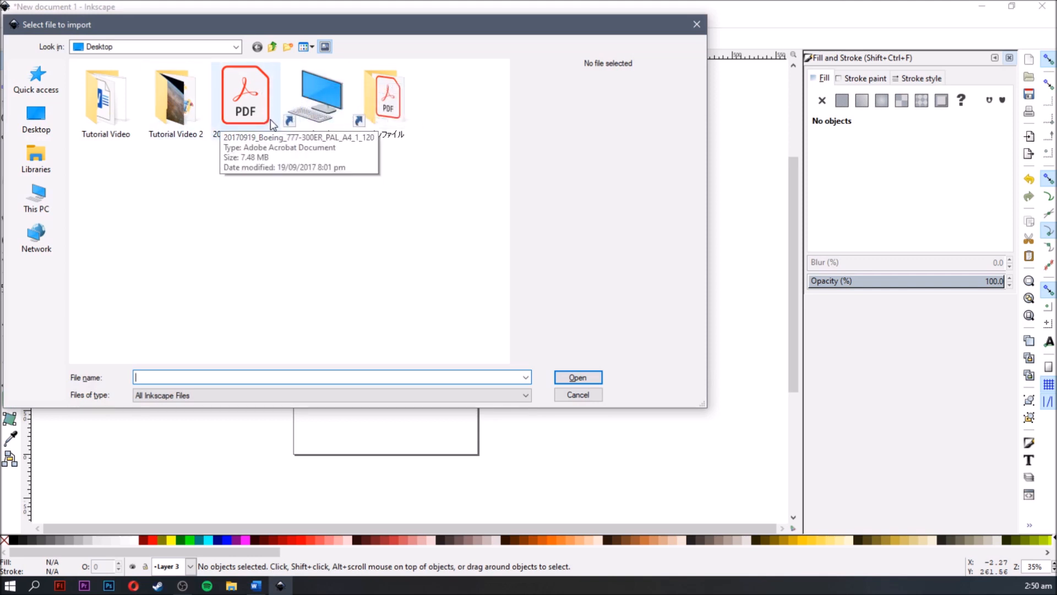
{"action": "key", "text": "Escape"}
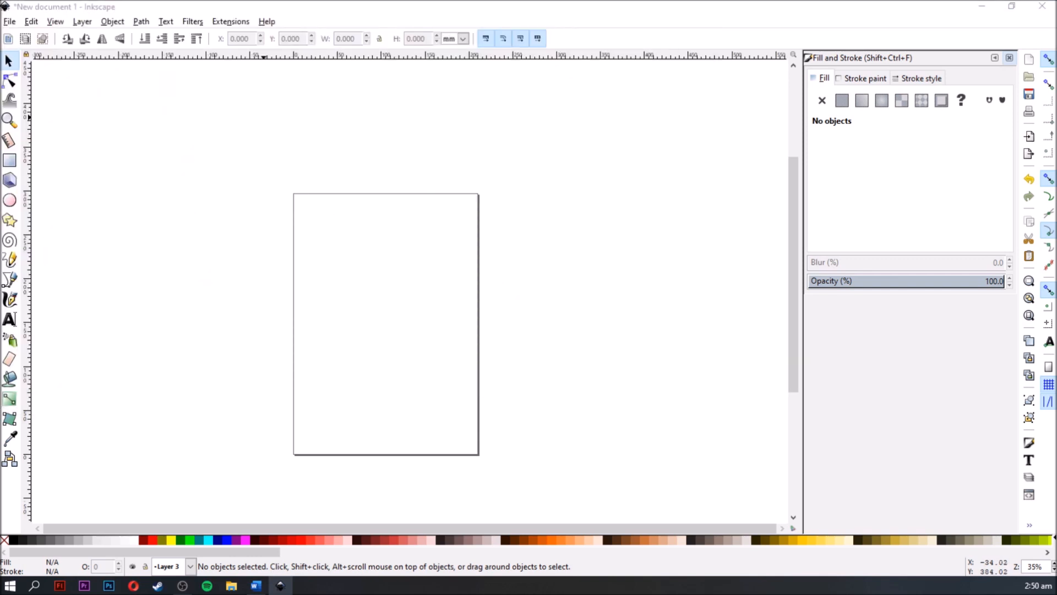
{"action": "left_click_drag", "start_coordinate": [191, 121], "coordinate": [229, 107]}
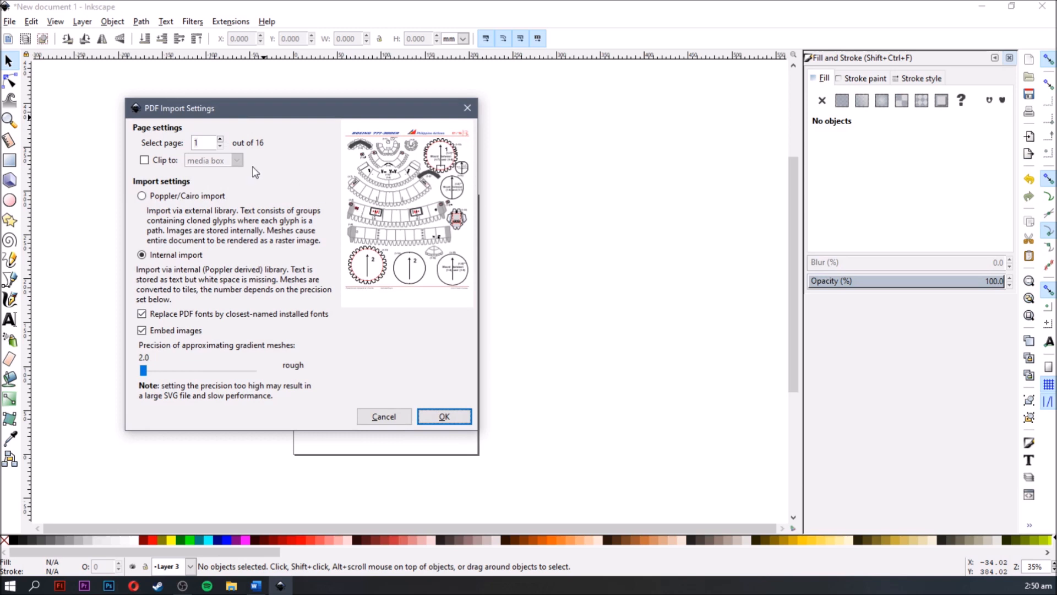
- Browse the previews of the PDF's first five pages and return to page 1
{"action": "left_click", "coordinate": [221, 140]}
{"action": "left_click", "coordinate": [220, 140]}
{"action": "left_click", "coordinate": [221, 140]}
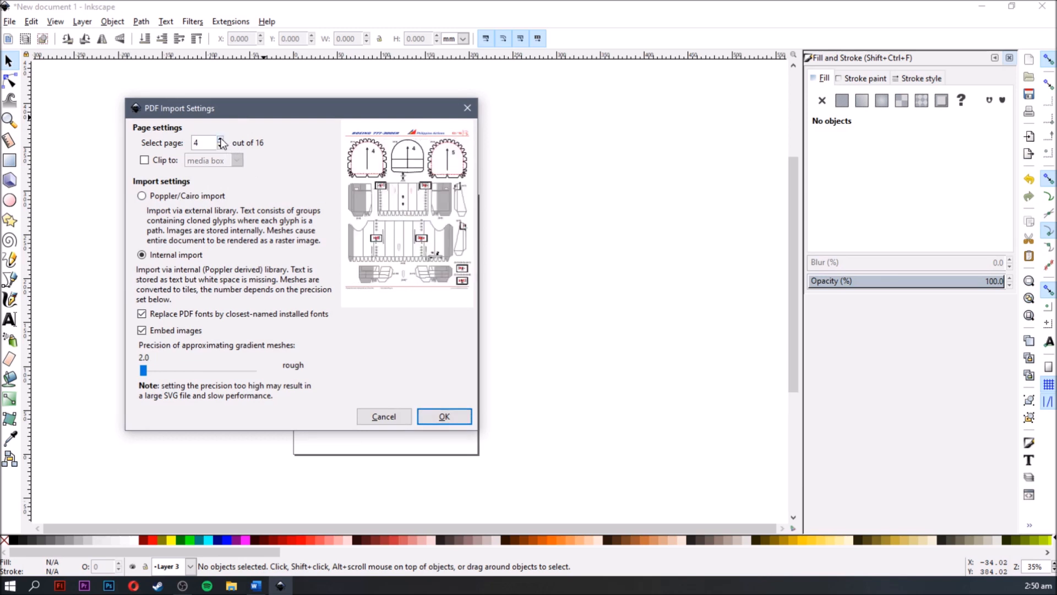
{"action": "left_click", "coordinate": [221, 140]}
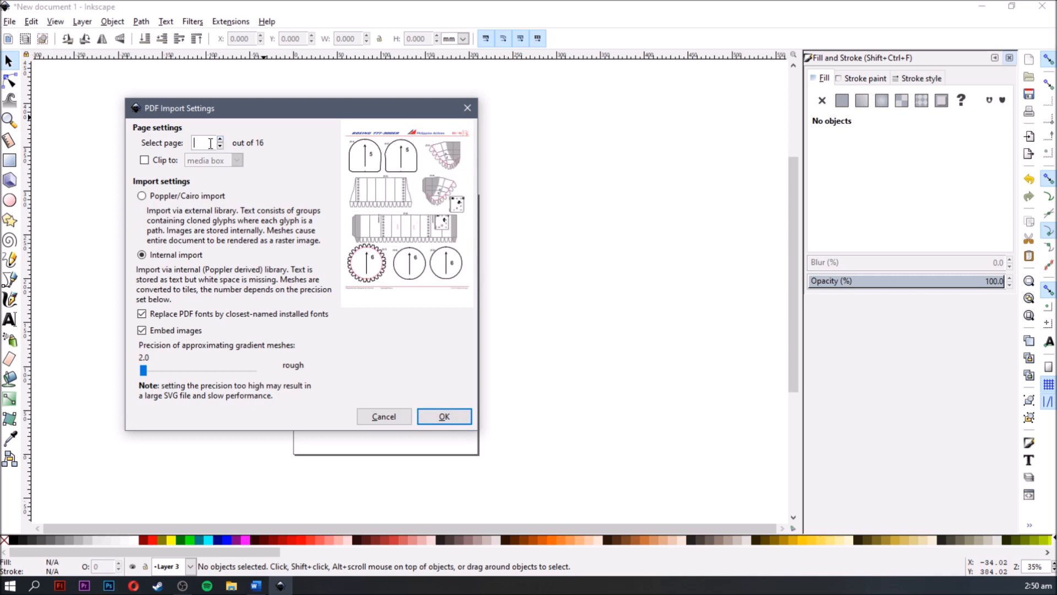
{"action": "type", "text": "2"}
{"action": "left_click", "coordinate": [220, 145]}
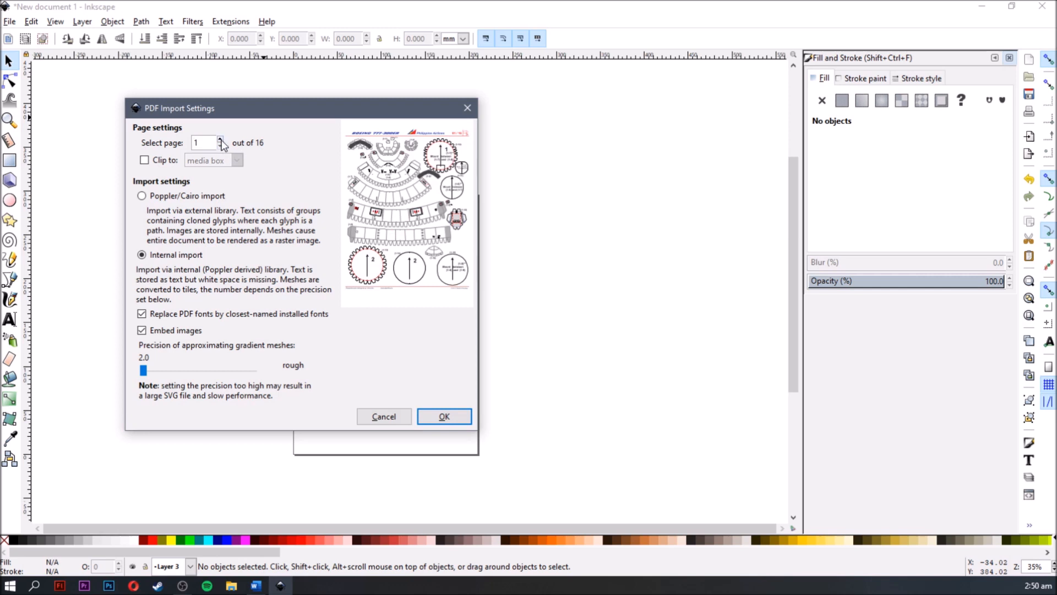
{"action": "left_click", "coordinate": [221, 140]}
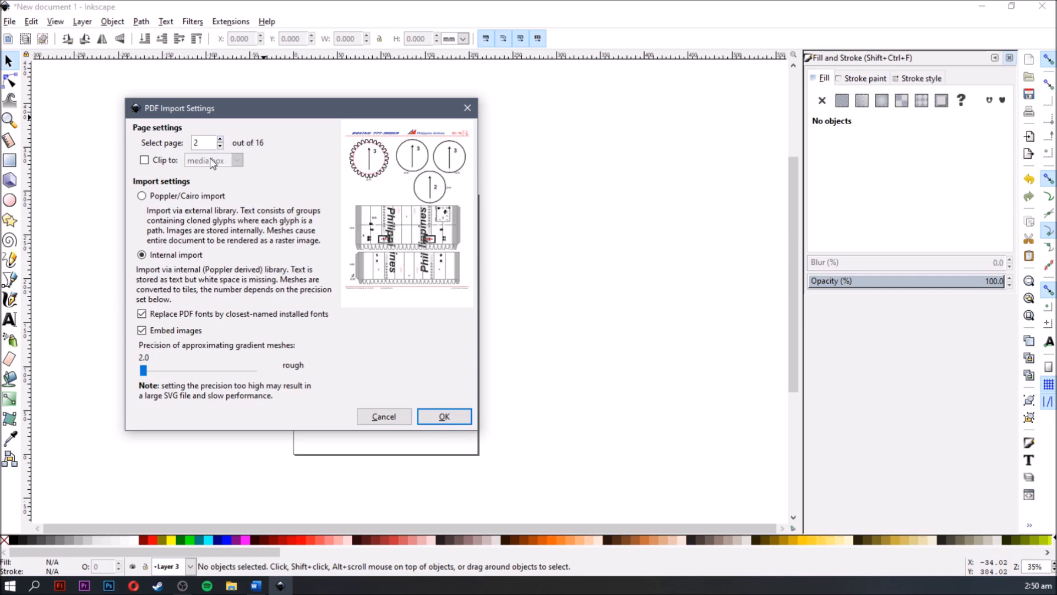
{"action": "left_click", "coordinate": [219, 147]}
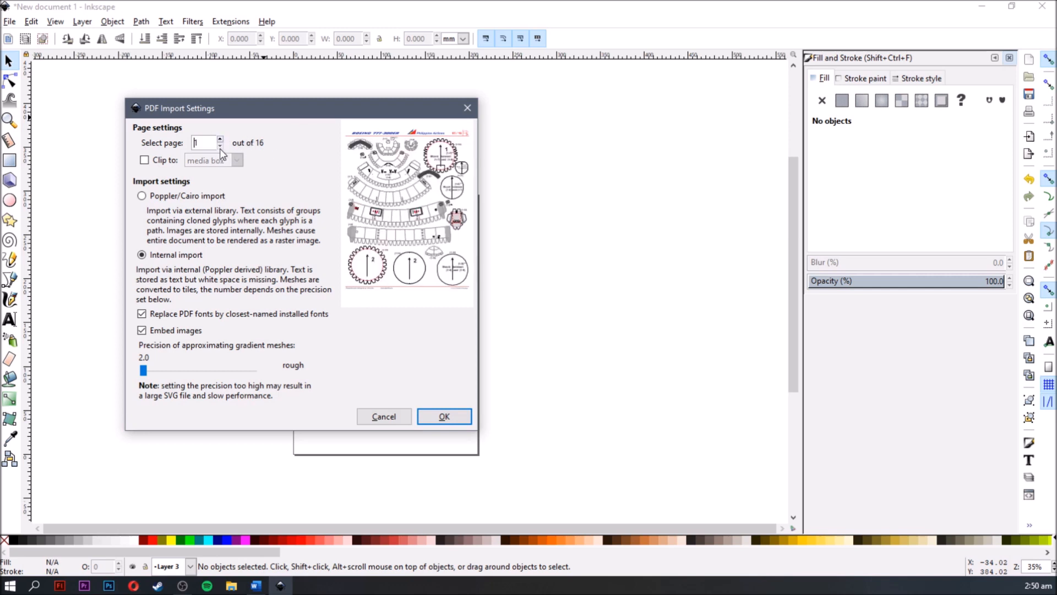
- Import page 1 of the PDF with Internal import and move the drawing inside the portrait page
{"action": "left_click", "coordinate": [462, 419]}
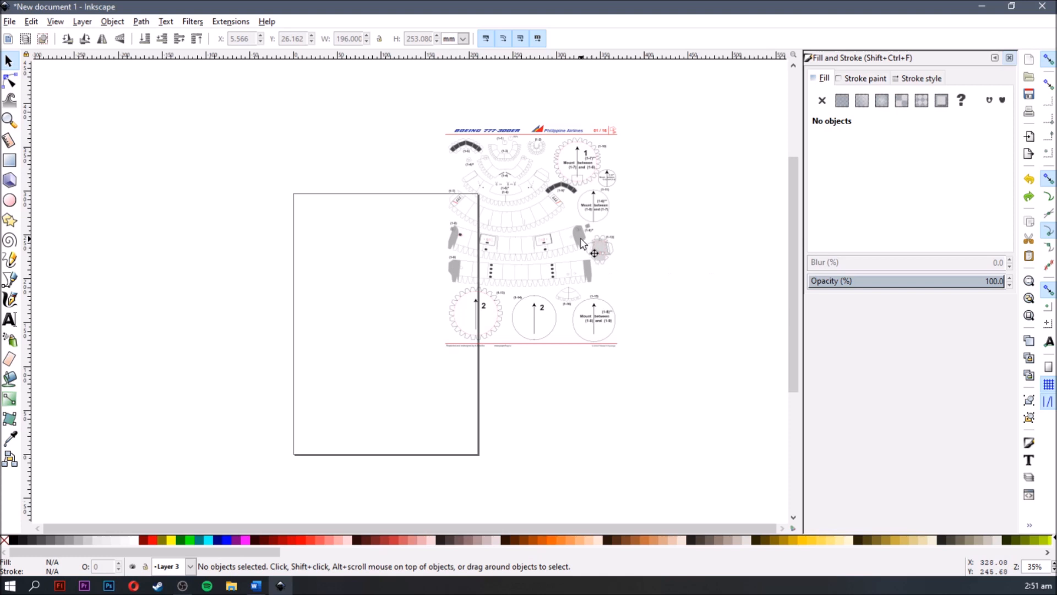
{"action": "left_click_drag", "start_coordinate": [582, 243], "coordinate": [438, 323]}
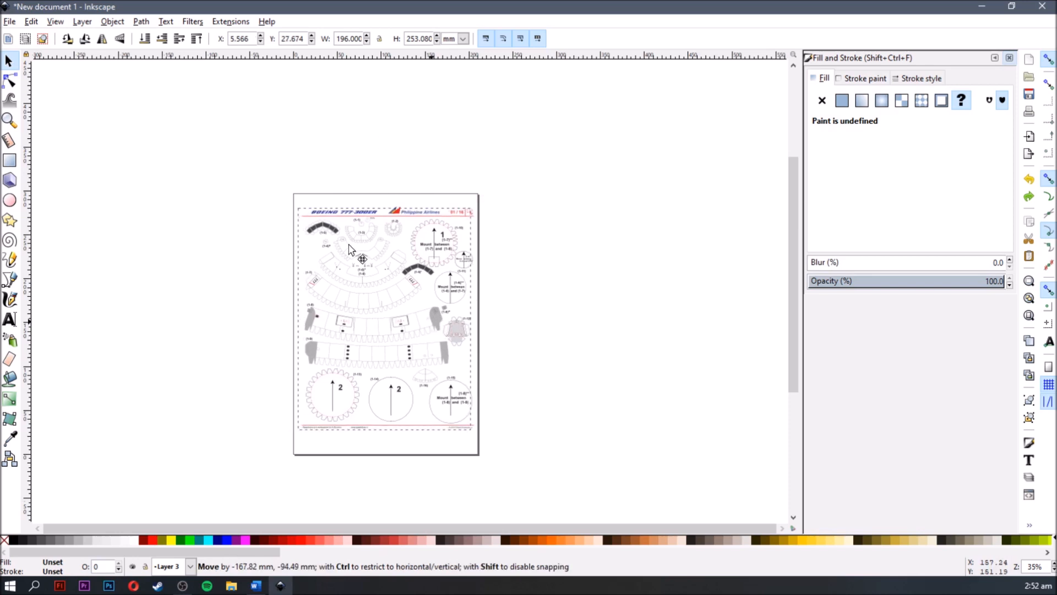
{"action": "left_click", "coordinate": [238, 358]}
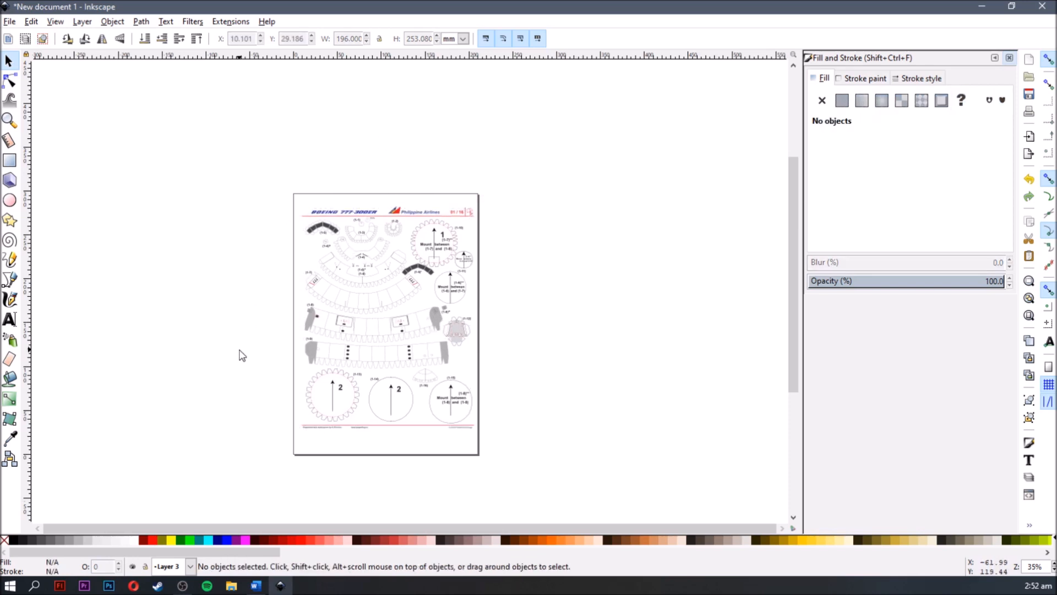
- Look through the available page sizes in the document properties and set the A4 page's orientation to Landscape
{"action": "key", "text": "ctrl+shift+d"}
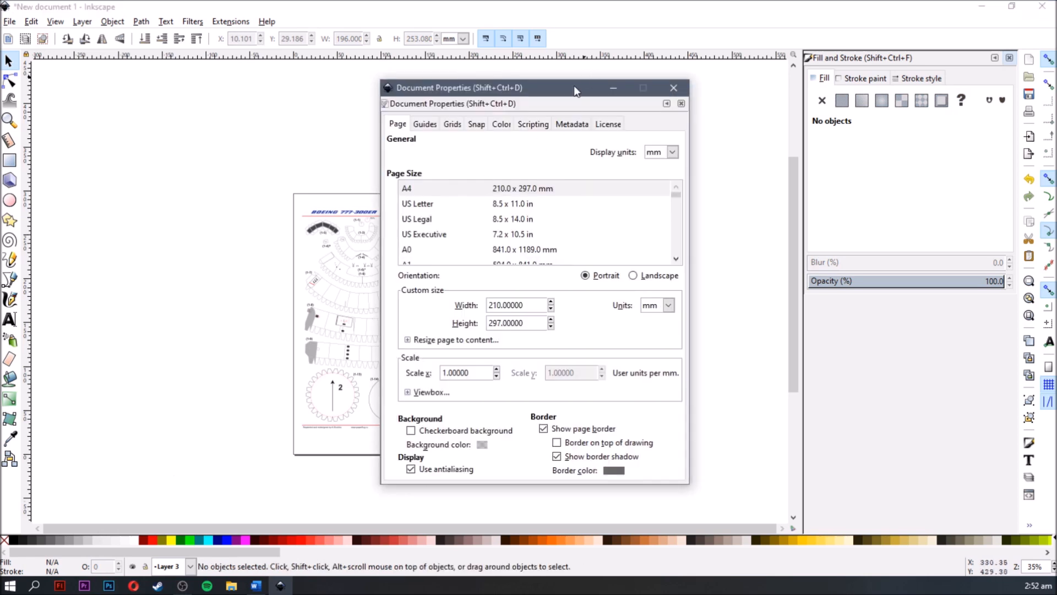
{"action": "left_click_drag", "start_coordinate": [559, 90], "coordinate": [699, 80]}
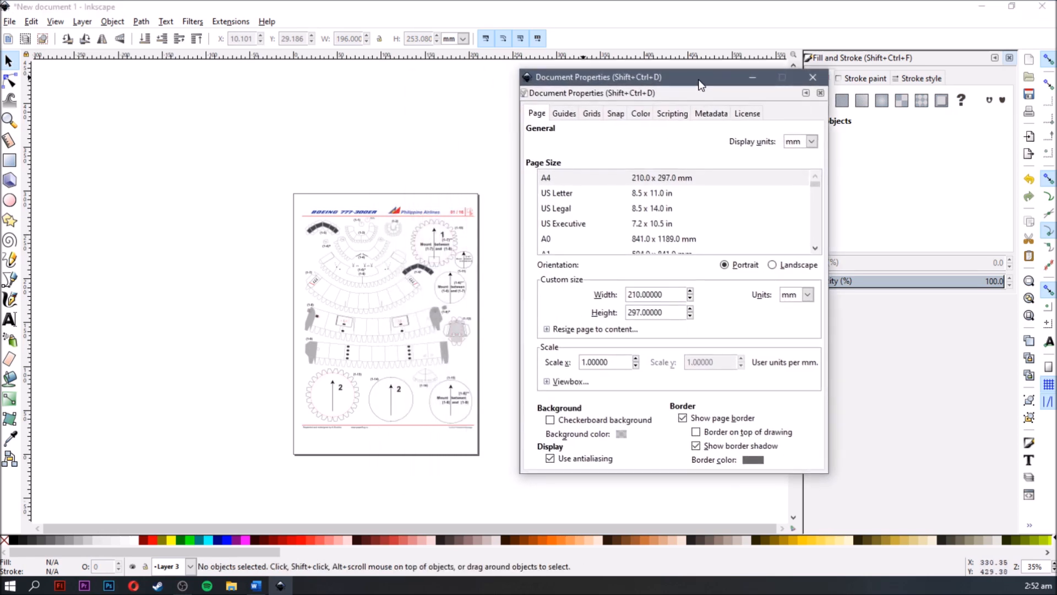
{"action": "scroll", "coordinate": [664, 222], "scroll_direction": "down", "scroll_amount": 3}
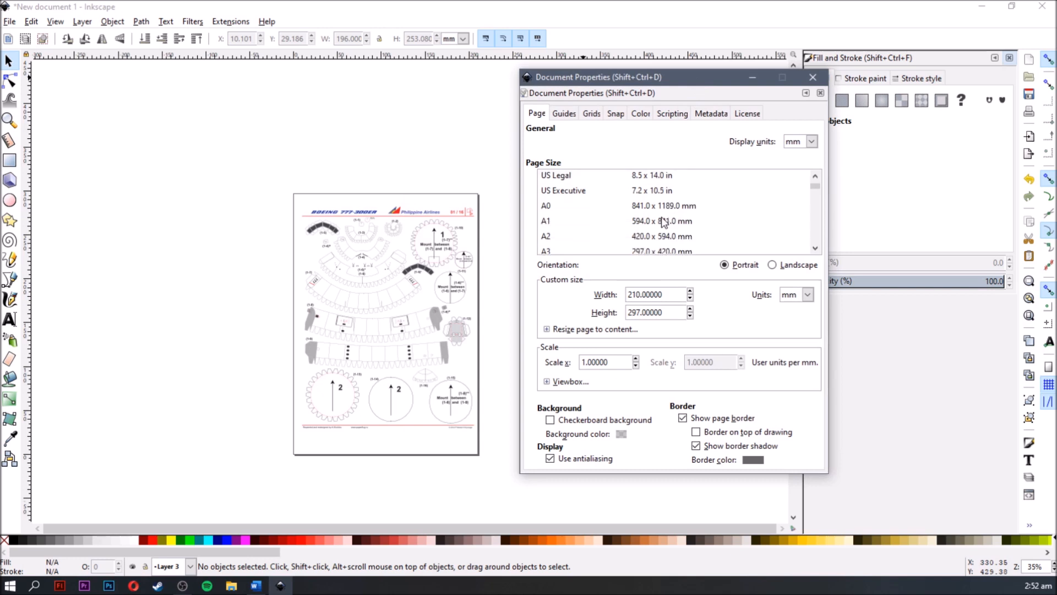
{"action": "scroll", "coordinate": [663, 222], "scroll_direction": "up", "scroll_amount": 5}
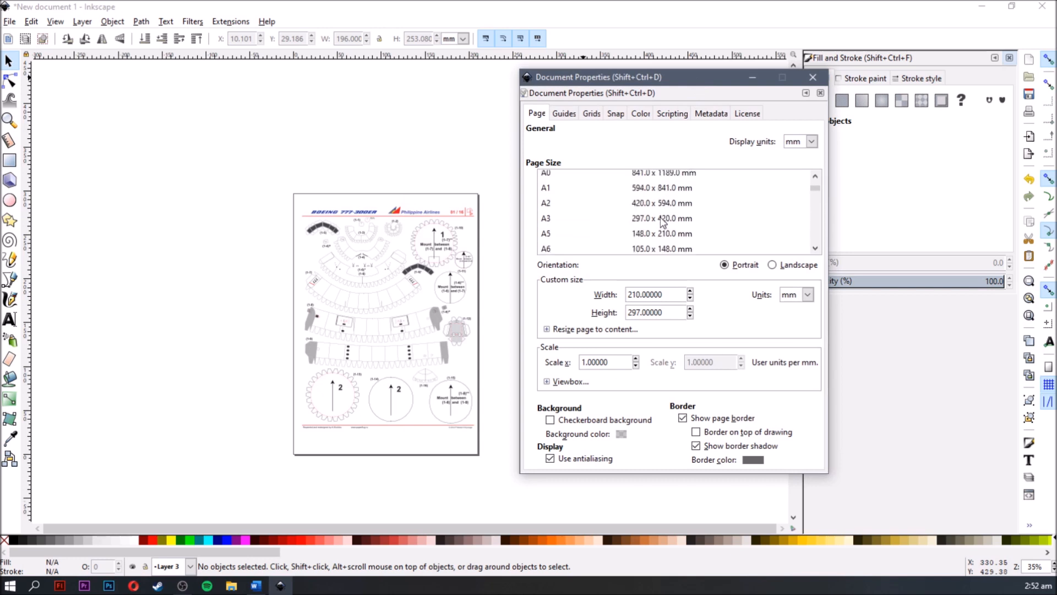
{"action": "scroll", "coordinate": [662, 223], "scroll_direction": "down", "scroll_amount": 2}
{"action": "scroll", "coordinate": [662, 226], "scroll_direction": "up", "scroll_amount": 4}
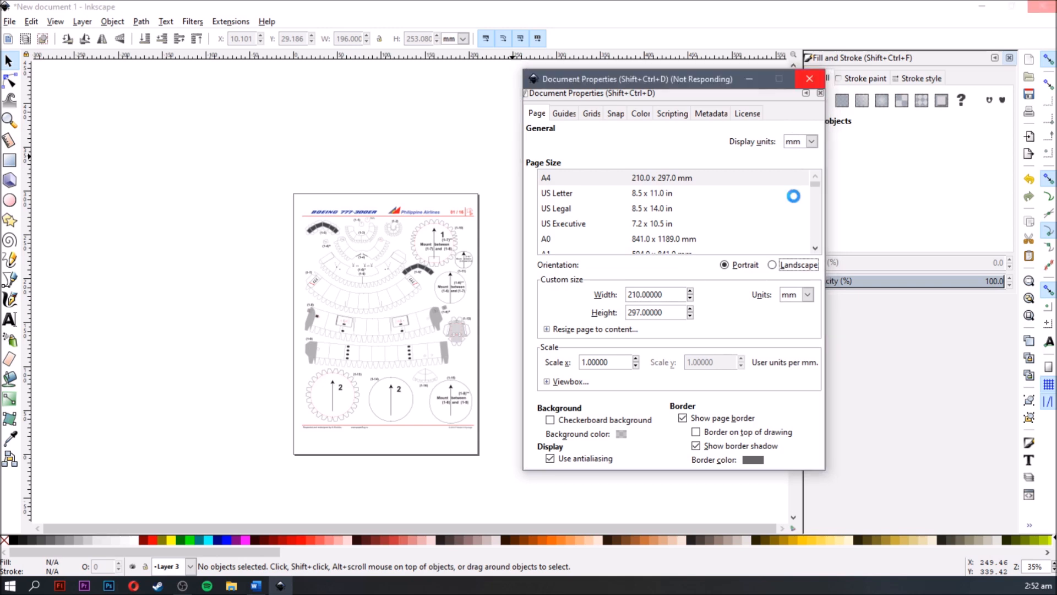
{"action": "left_click", "coordinate": [813, 79]}
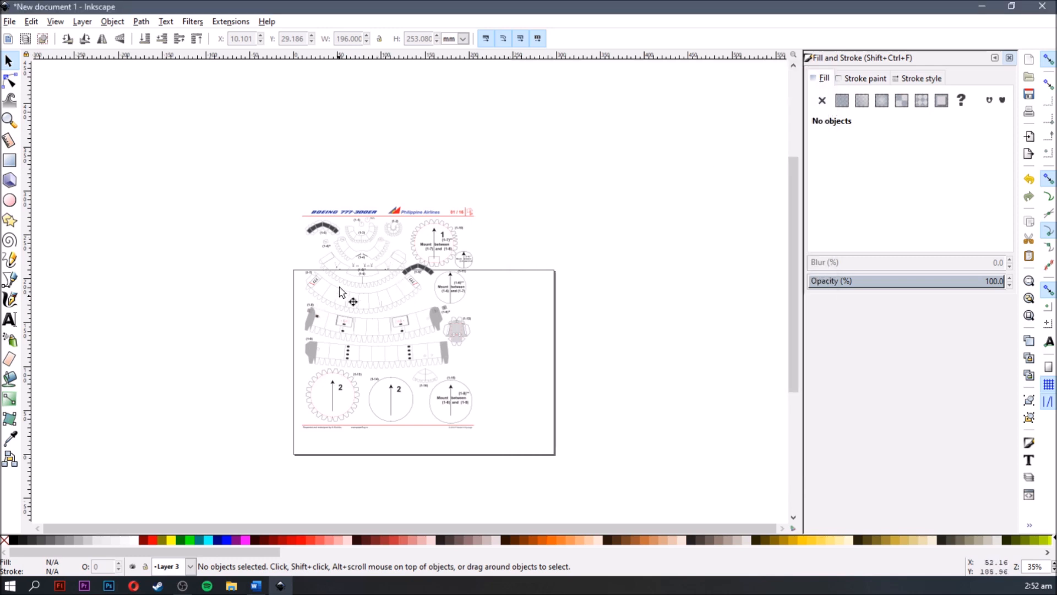
- Rotate the imported parts sheet 90° counter-clockwise and move it inside the landscape page
{"action": "left_click", "coordinate": [361, 238]}
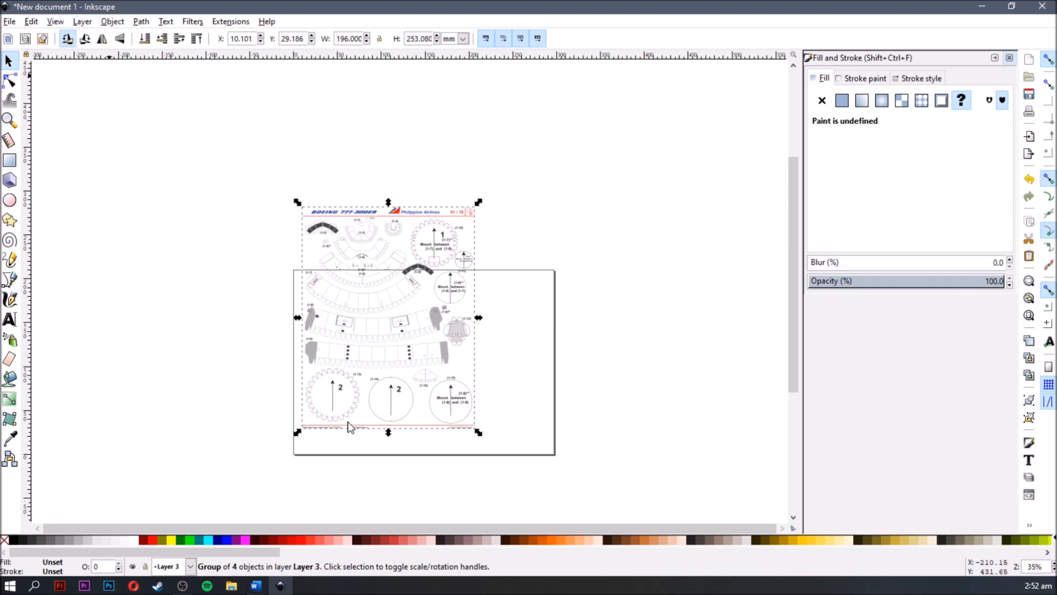
{"action": "key", "text": "ctrl+bracketleft"}
{"action": "left_click_drag", "start_coordinate": [355, 350], "coordinate": [376, 380]}
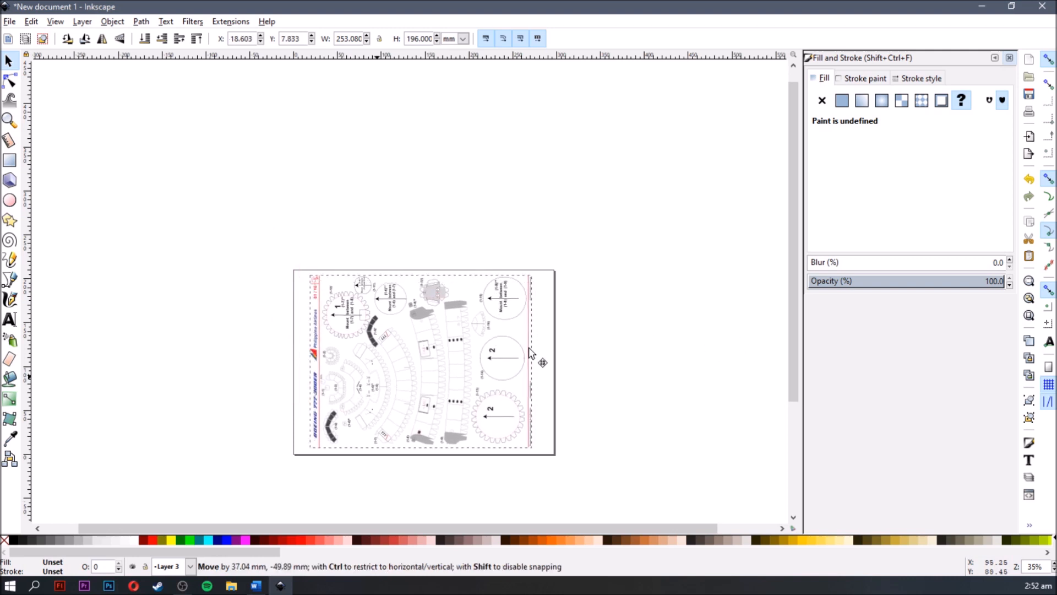
- Select the whole imported parts sheet and move it to about X 26.6 mm, Y 8.4 mm on the landscape page
{"action": "key", "text": "Escape"}
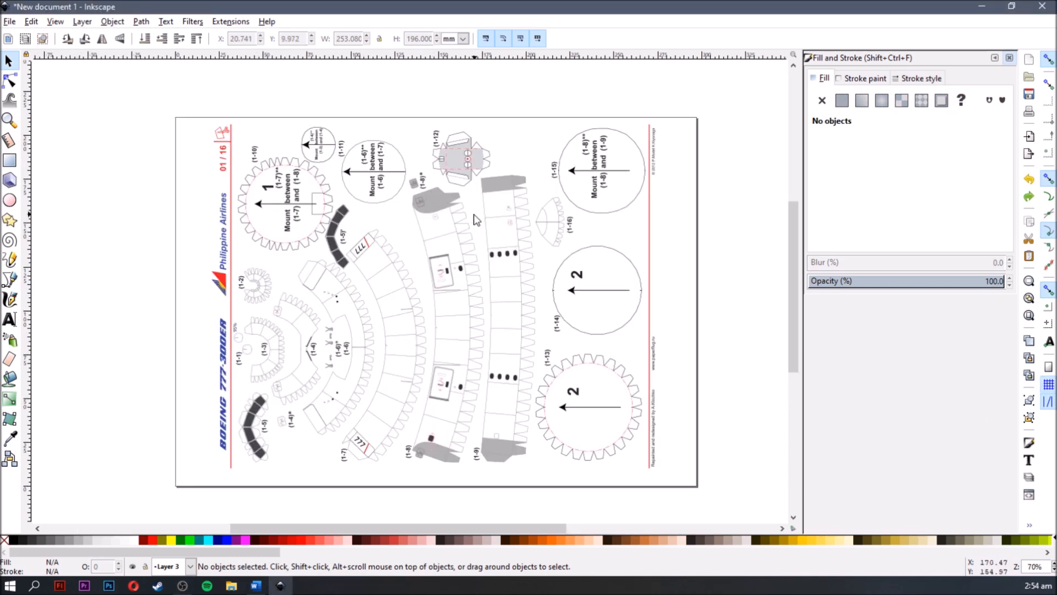
{"action": "scroll", "coordinate": [449, 220], "scroll_direction": "up", "scroll_amount": 2}
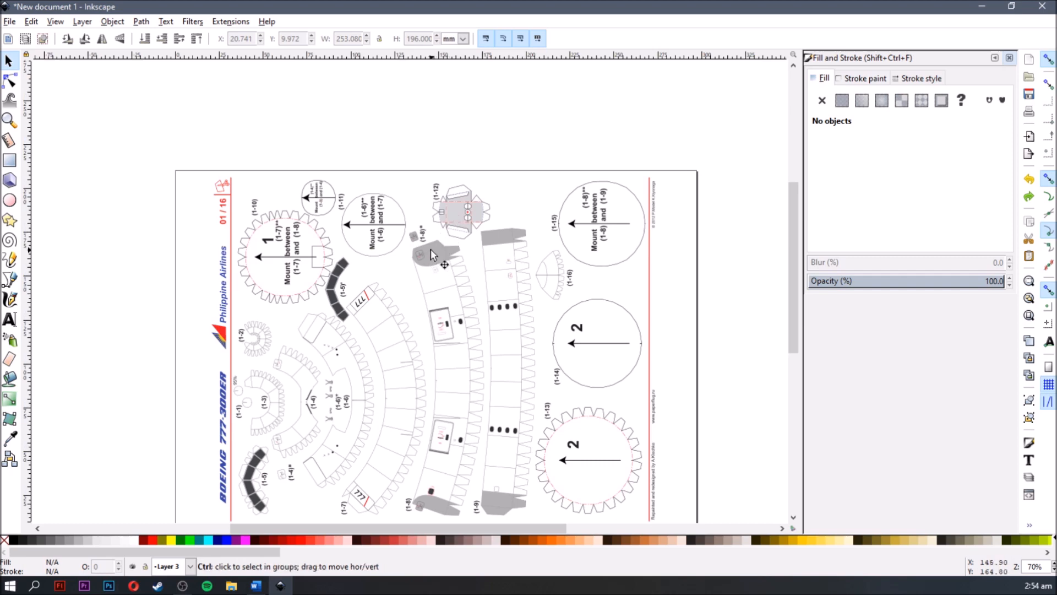
{"action": "scroll", "coordinate": [432, 249], "scroll_direction": "up", "scroll_amount": 3, "text": "ctrl"}
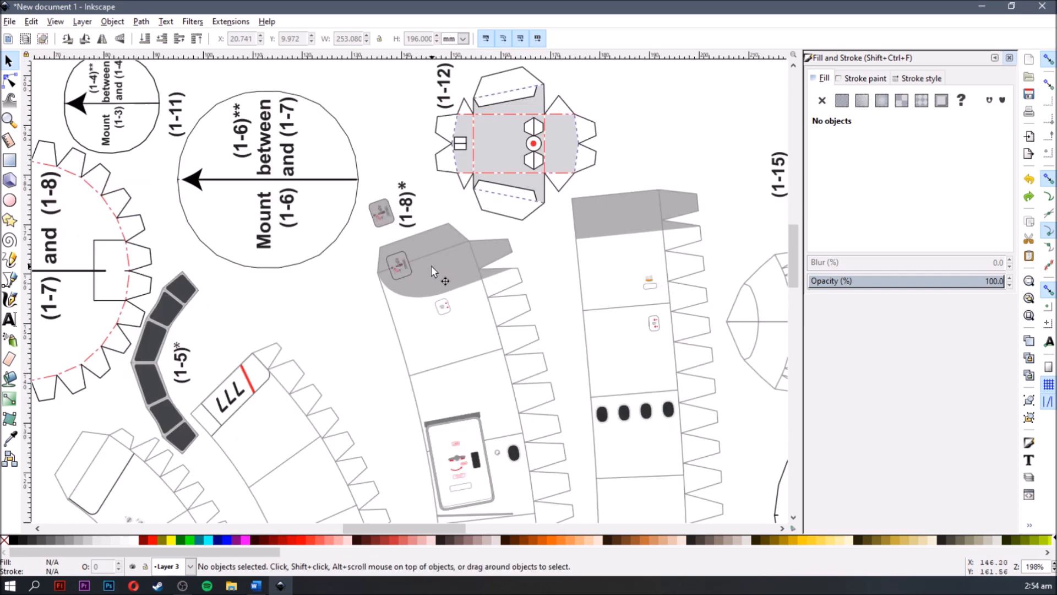
{"action": "left_click", "coordinate": [431, 266]}
{"action": "scroll", "coordinate": [386, 256], "scroll_direction": "down", "scroll_amount": 2, "text": "ctrl"}
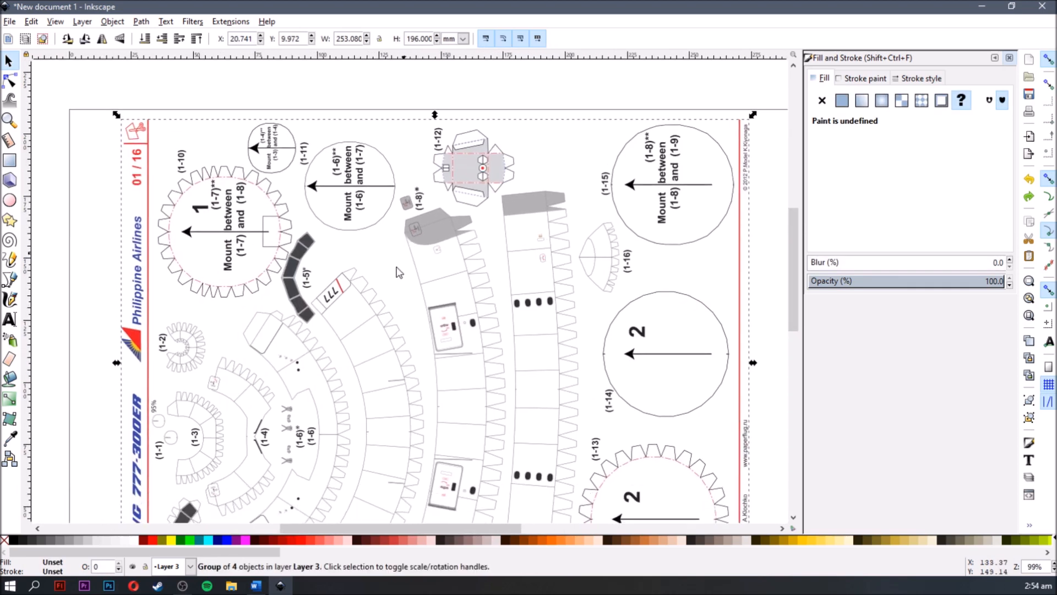
{"action": "left_click", "coordinate": [292, 321]}
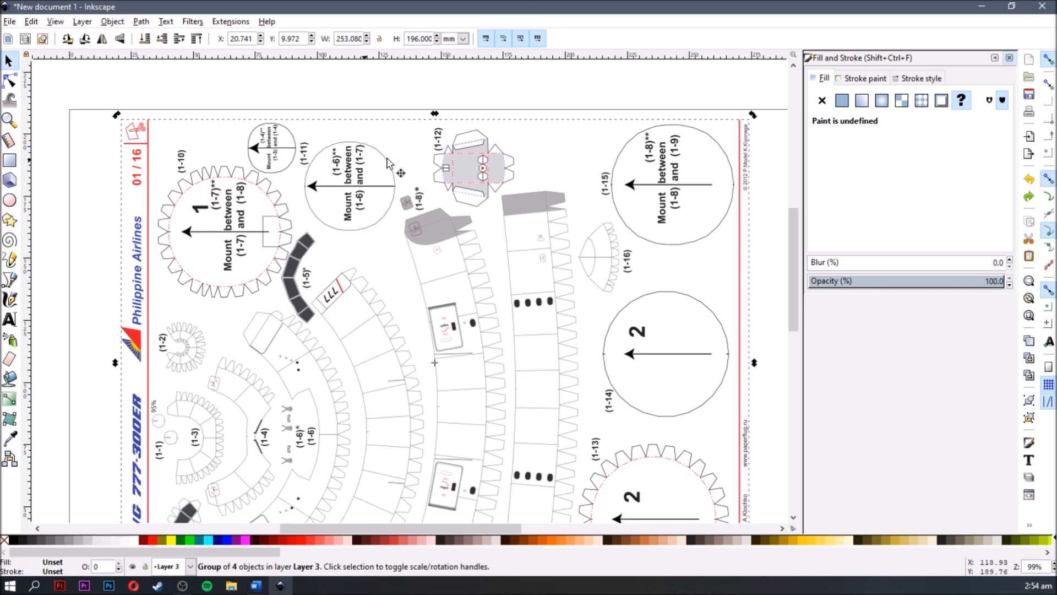
{"action": "left_click_drag", "start_coordinate": [483, 219], "coordinate": [550, 228]}
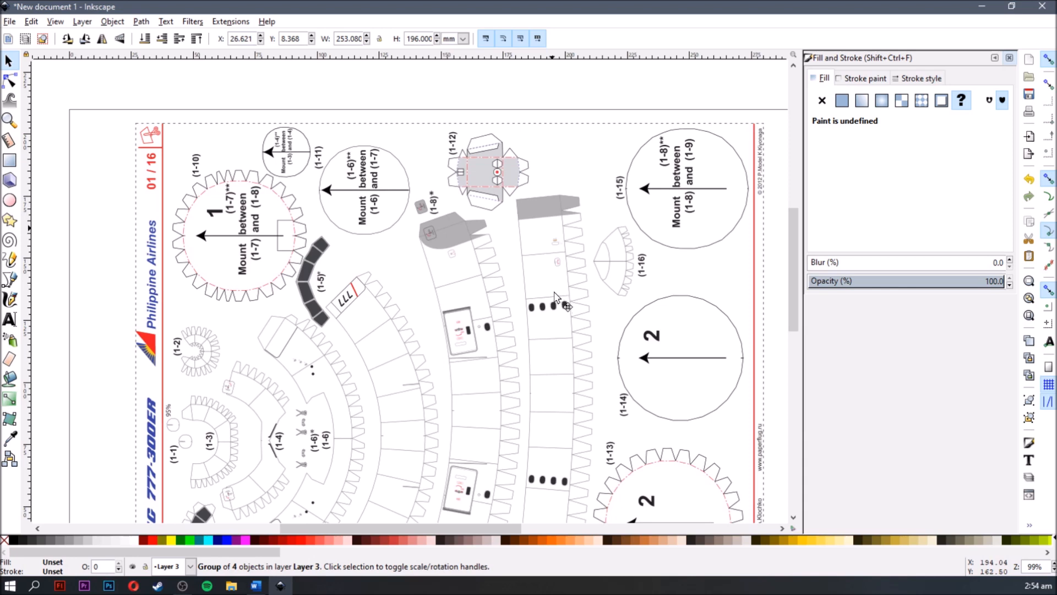
{"action": "scroll", "coordinate": [671, 323], "scroll_direction": "down", "scroll_amount": 3}
{"action": "key", "text": "space"}
{"action": "left_click_drag", "start_coordinate": [568, 384], "coordinate": [515, 384]}
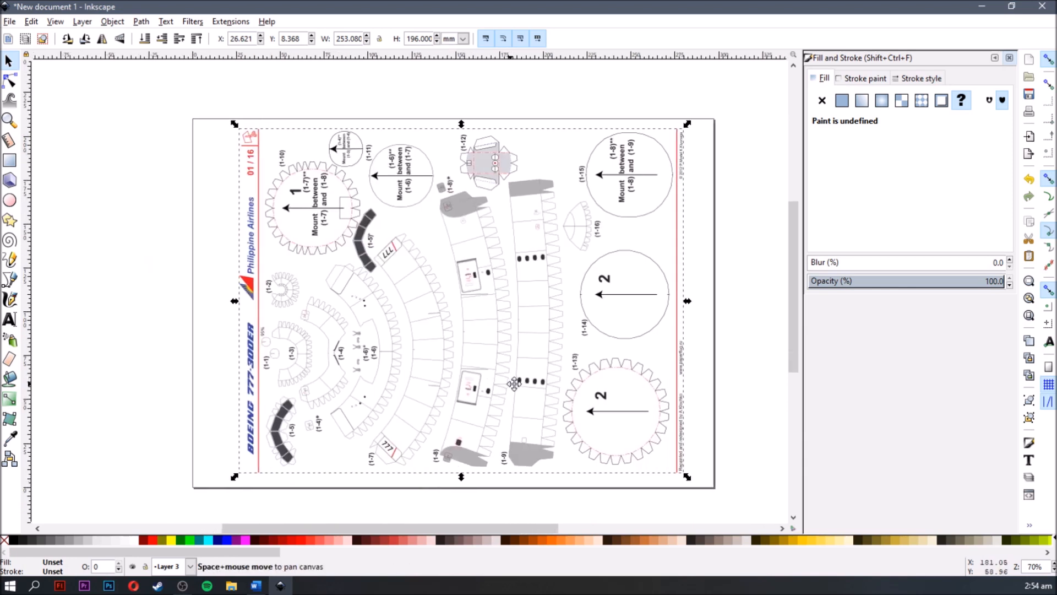
- Ungroup the imported parts sheet
{"action": "right_click", "coordinate": [469, 209]}
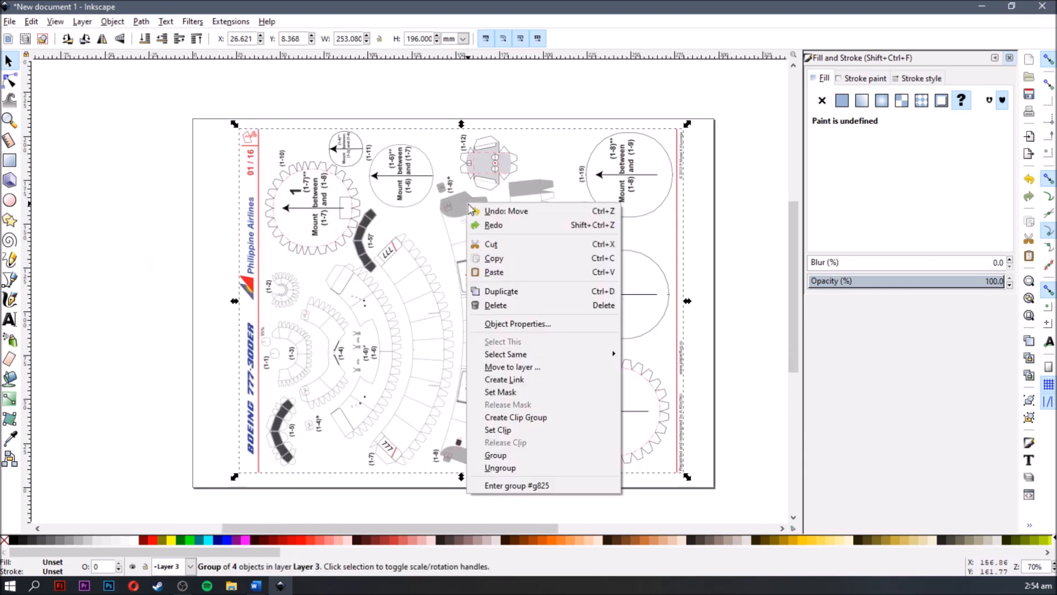
{"action": "left_click", "coordinate": [508, 467]}
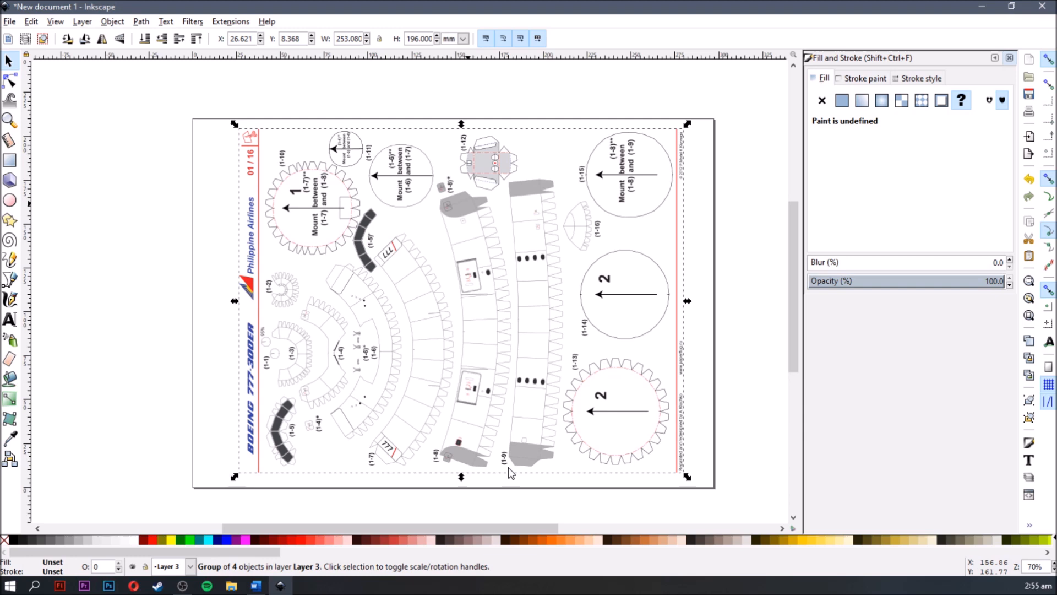
{"action": "key", "text": "ctrl+shift+g"}
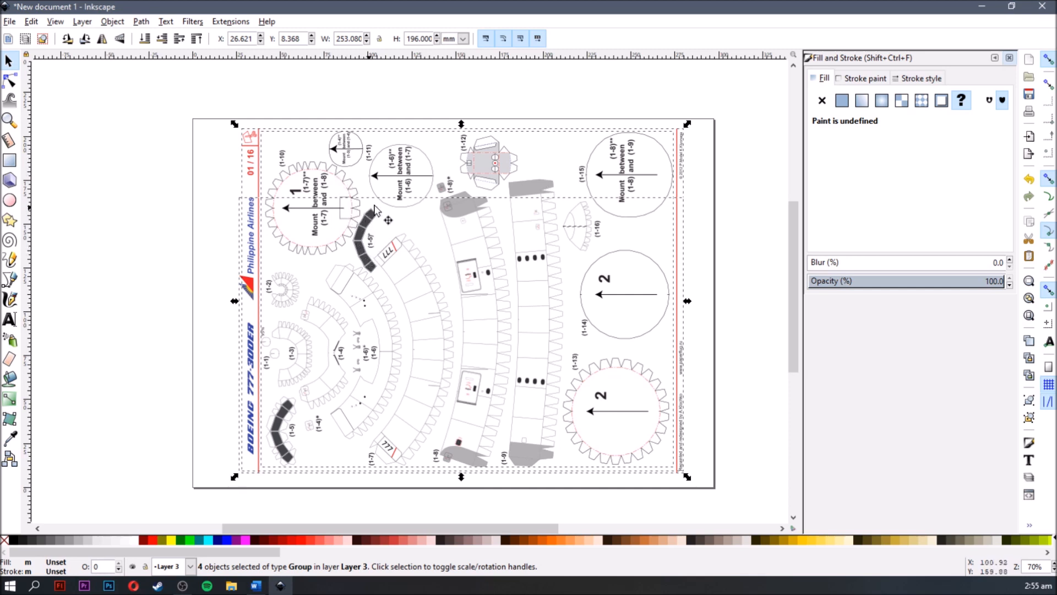
- Select only the inner group that holds the part drawings, ungroup it as well, and clear the selection
{"action": "left_click", "coordinate": [536, 186]}
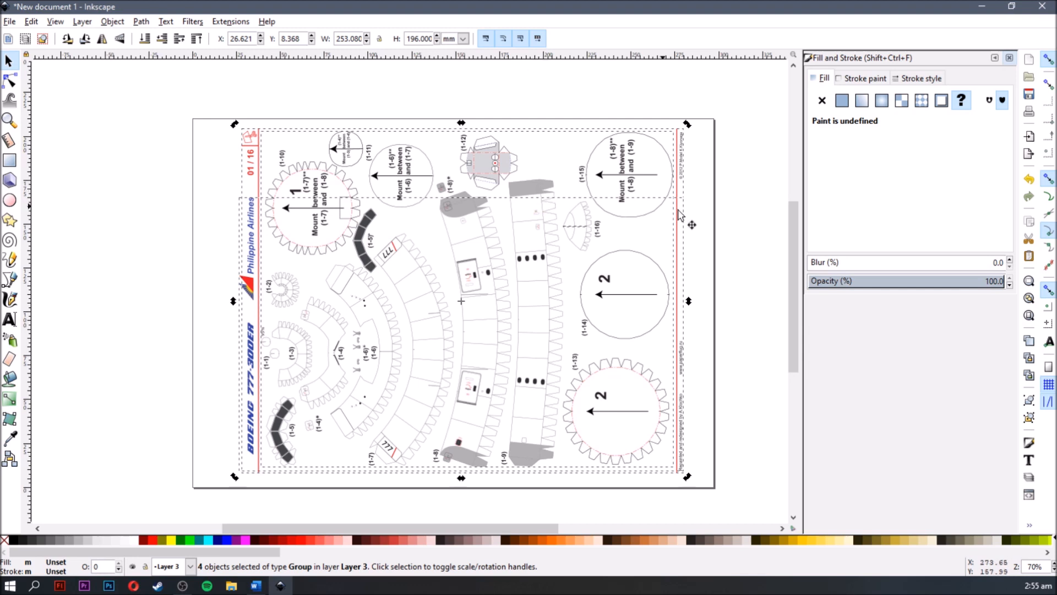
{"action": "key", "text": "Escape"}
{"action": "left_click", "coordinate": [530, 193]}
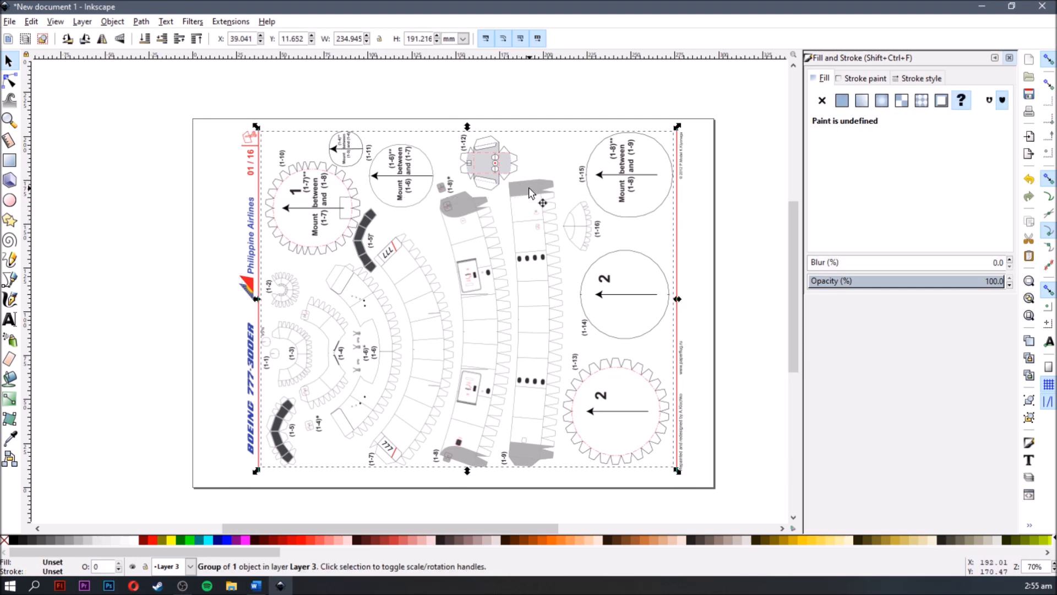
{"action": "key", "text": "ctrl+shift+g"}
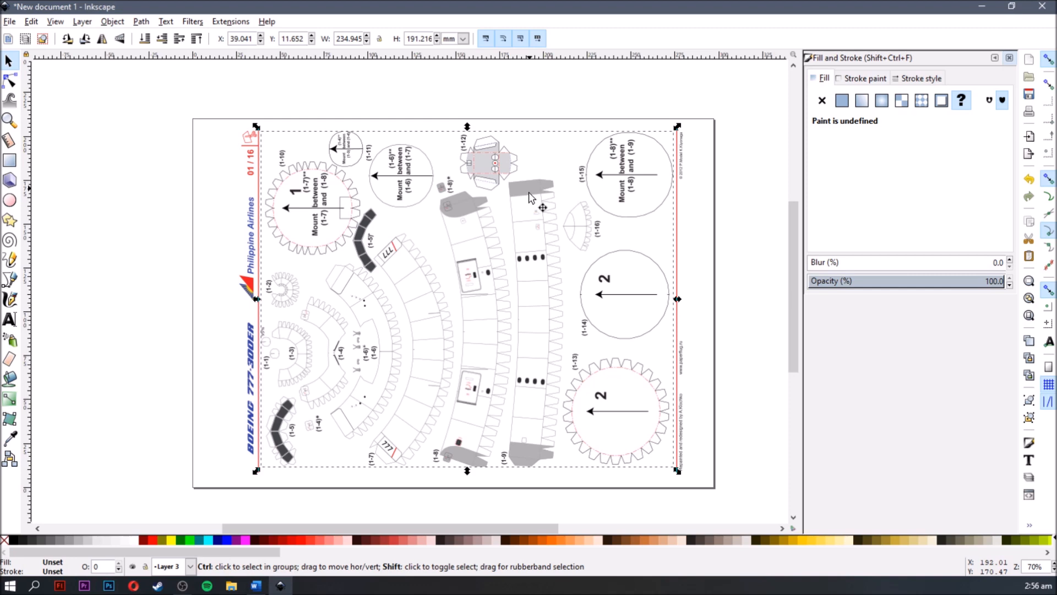
{"action": "key", "text": "shift+ctrl+g"}
{"action": "scroll", "coordinate": [530, 197], "scroll_direction": "down", "scroll_amount": 2}
{"action": "right_click", "coordinate": [529, 197]}
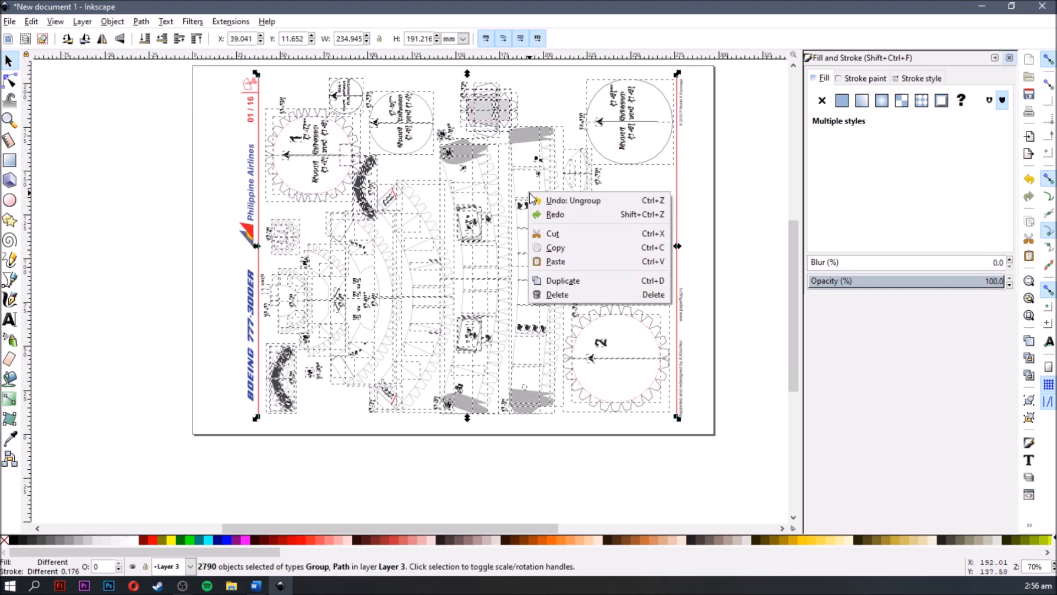
{"action": "left_click", "coordinate": [162, 248]}
{"action": "scroll", "coordinate": [552, 316], "scroll_direction": "up", "scroll_amount": 2}
{"action": "left_click", "coordinate": [737, 290]}
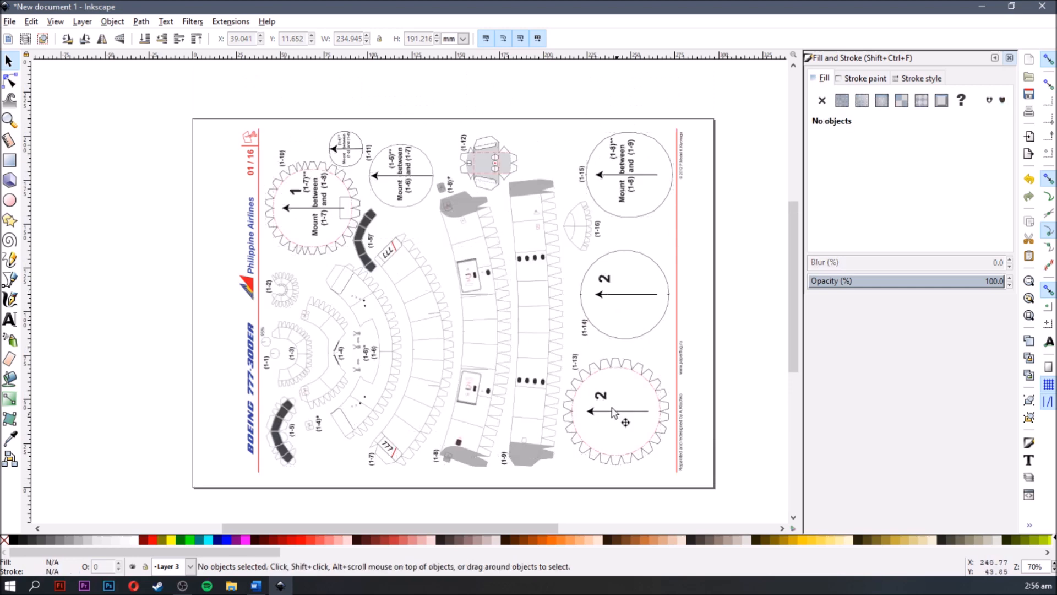
- Select a single fold line on part 1-8 and the arrowhead in part 1-10 to check the ungrouped pieces
{"action": "scroll", "coordinate": [470, 311], "scroll_direction": "up", "scroll_amount": 4, "text": "ctrl"}
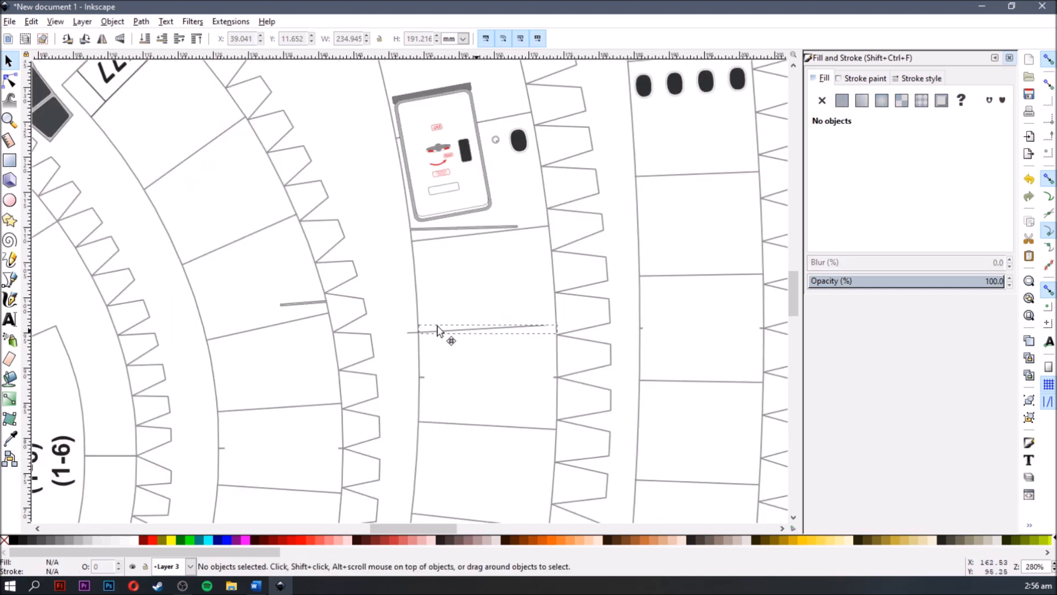
{"action": "left_click", "coordinate": [486, 330]}
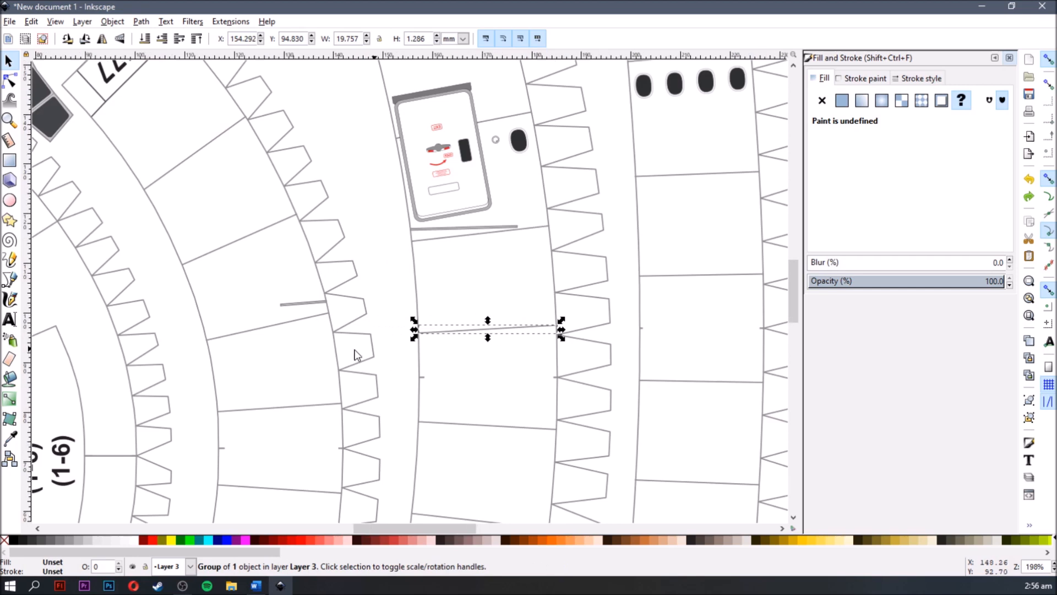
{"action": "scroll", "coordinate": [356, 355], "scroll_direction": "down", "scroll_amount": 3, "text": "ctrl"}
{"action": "scroll", "coordinate": [331, 264], "scroll_direction": "up", "scroll_amount": 2, "text": "ctrl"}
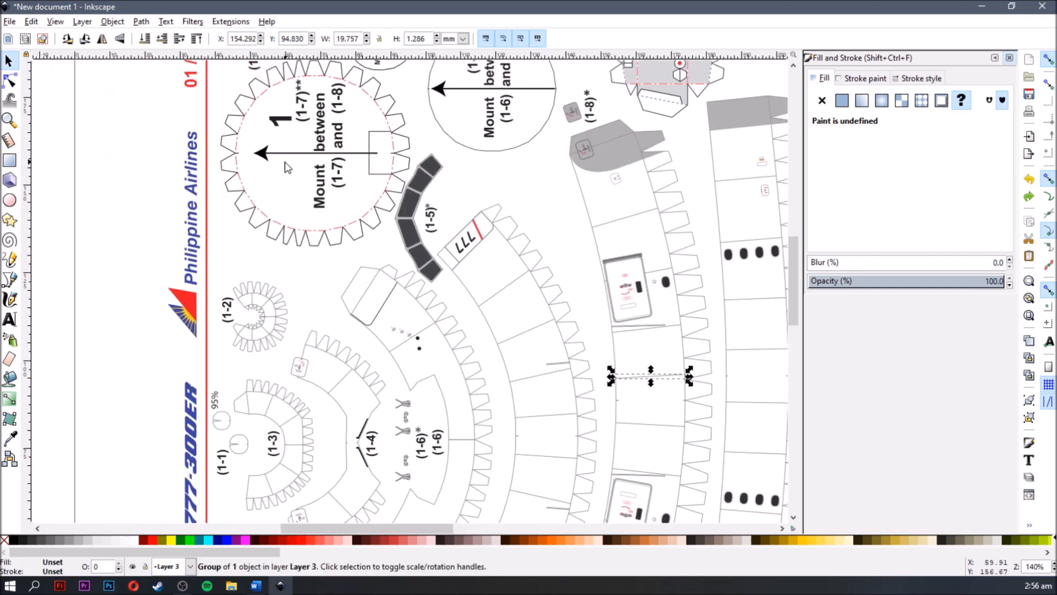
{"action": "mouse_move", "coordinate": [264, 154]}
{"action": "left_mouse_down"}
{"action": "mouse_move", "coordinate": [292, 176]}
{"action": "mouse_move", "coordinate": [257, 163]}
{"action": "left_mouse_up"}
{"action": "scroll", "coordinate": [374, 247], "scroll_direction": "up", "scroll_amount": 4}
{"action": "key", "text": "space"}
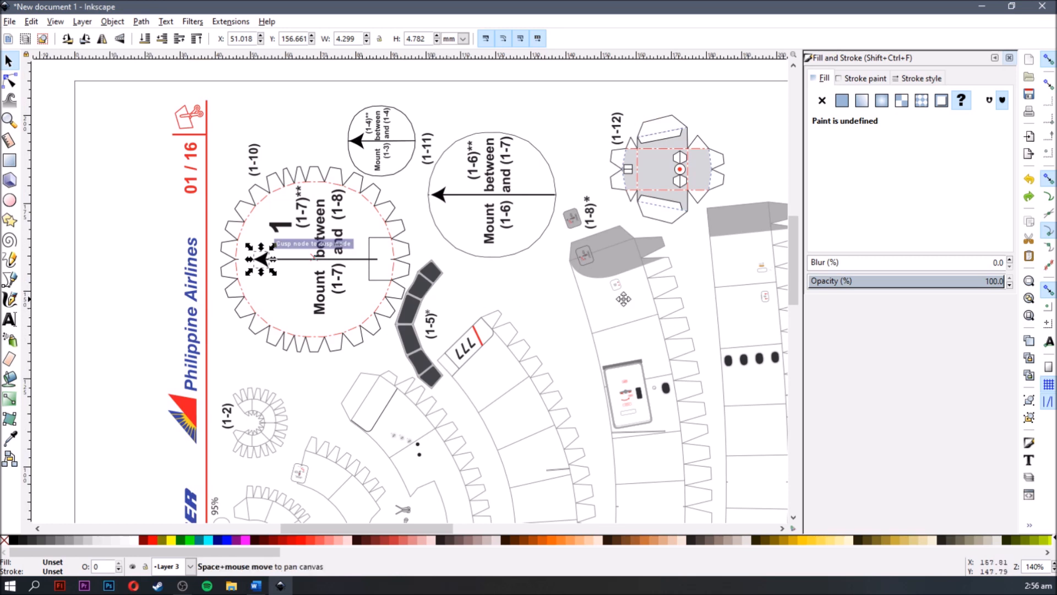
- Select the grey-filled piece groups on strips 1-9 and 1-8 one at a time and clear the selection
{"action": "mouse_move", "coordinate": [574, 237]}
{"action": "left_mouse_down"}
{"action": "mouse_move", "coordinate": [521, 229]}
{"action": "mouse_move", "coordinate": [507, 202]}
{"action": "mouse_move", "coordinate": [398, 181]}
{"action": "mouse_move", "coordinate": [533, 176]}
{"action": "mouse_move", "coordinate": [620, 190]}
{"action": "mouse_move", "coordinate": [613, 175]}
{"action": "mouse_move", "coordinate": [634, 212]}
{"action": "mouse_move", "coordinate": [584, 228]}
{"action": "left_mouse_up"}
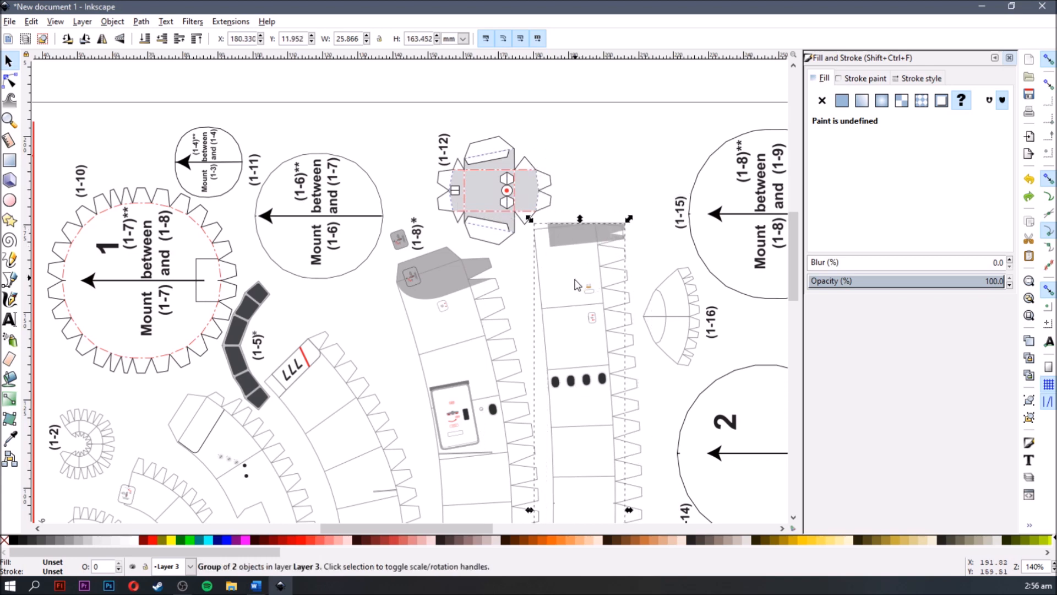
{"action": "scroll", "coordinate": [593, 233], "scroll_direction": "up", "scroll_amount": 3}
{"action": "scroll", "coordinate": [593, 232], "scroll_direction": "down", "scroll_amount": 5}
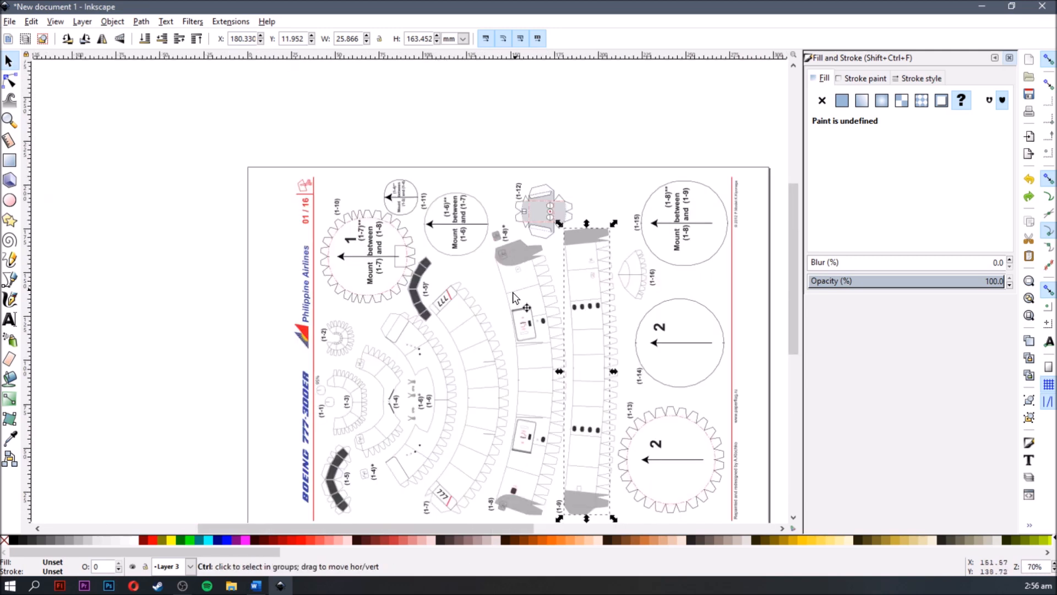
{"action": "scroll", "coordinate": [518, 286], "scroll_direction": "up", "scroll_amount": 2}
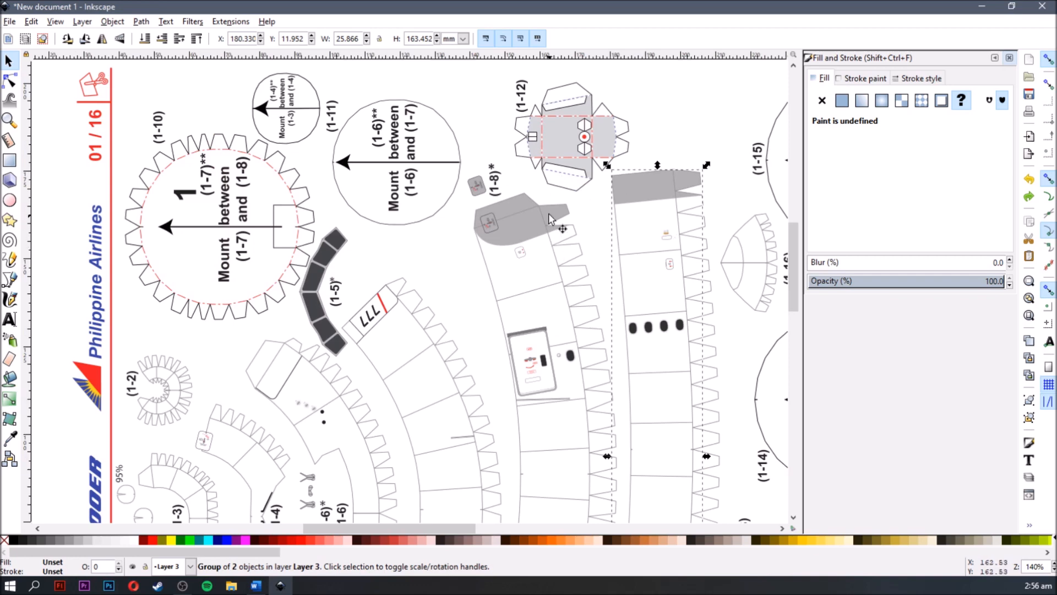
{"action": "scroll", "coordinate": [517, 205], "scroll_direction": "up", "scroll_amount": 1}
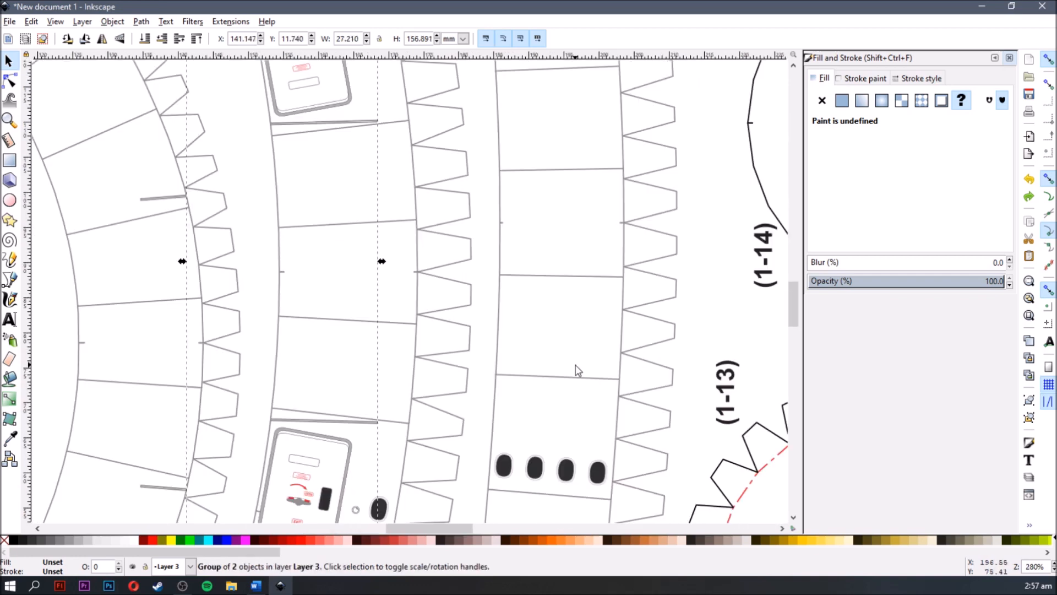
{"action": "left_click", "coordinate": [575, 364]}
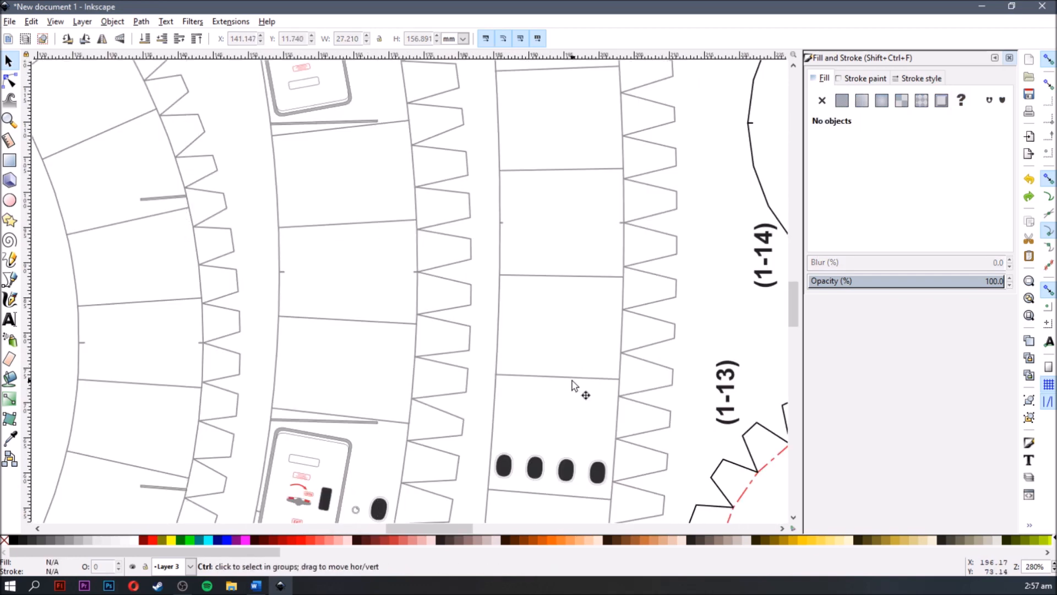
- Select two neighbouring fold lines on strip 1-9 together, group them, and try moving the group before undoing the last change
{"action": "scroll", "coordinate": [575, 365], "scroll_direction": "up", "scroll_amount": 2}
{"action": "left_click", "coordinate": [573, 375]}
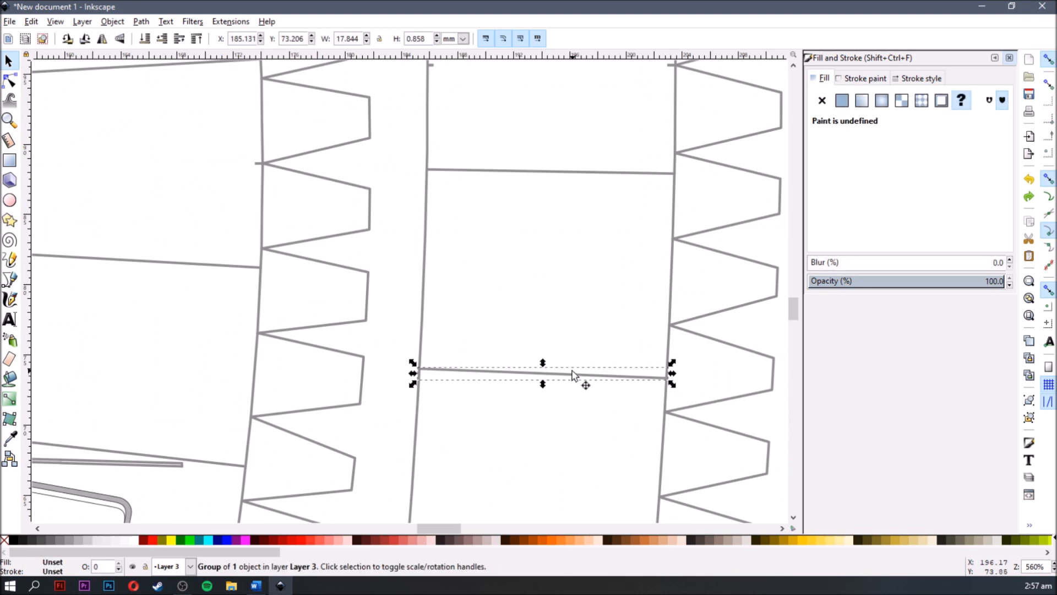
{"action": "left_click", "coordinate": [574, 174], "text": "shift"}
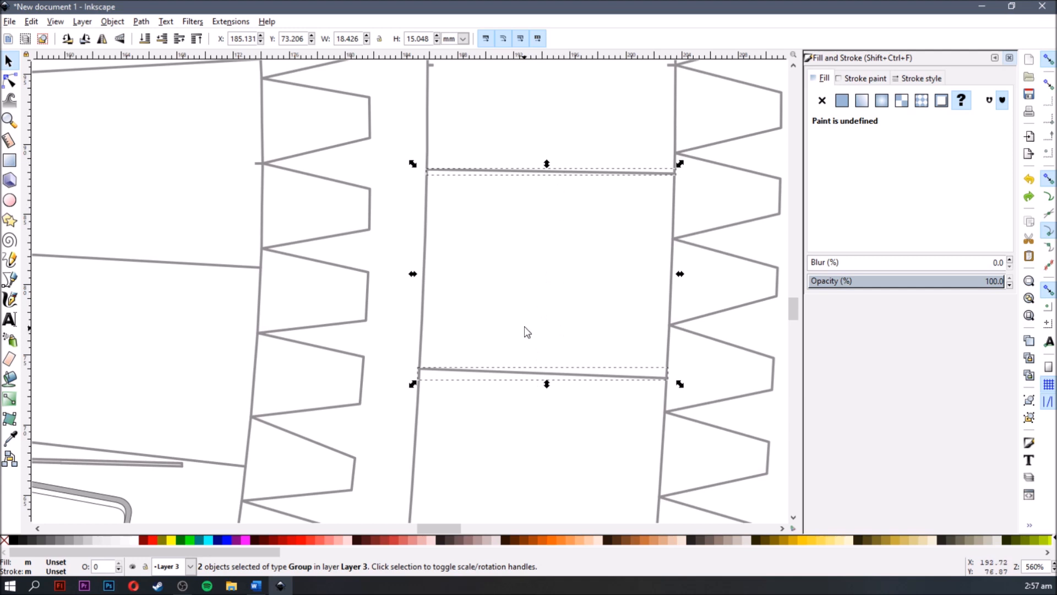
{"action": "left_click", "coordinate": [552, 244]}
{"action": "left_click", "coordinate": [574, 376]}
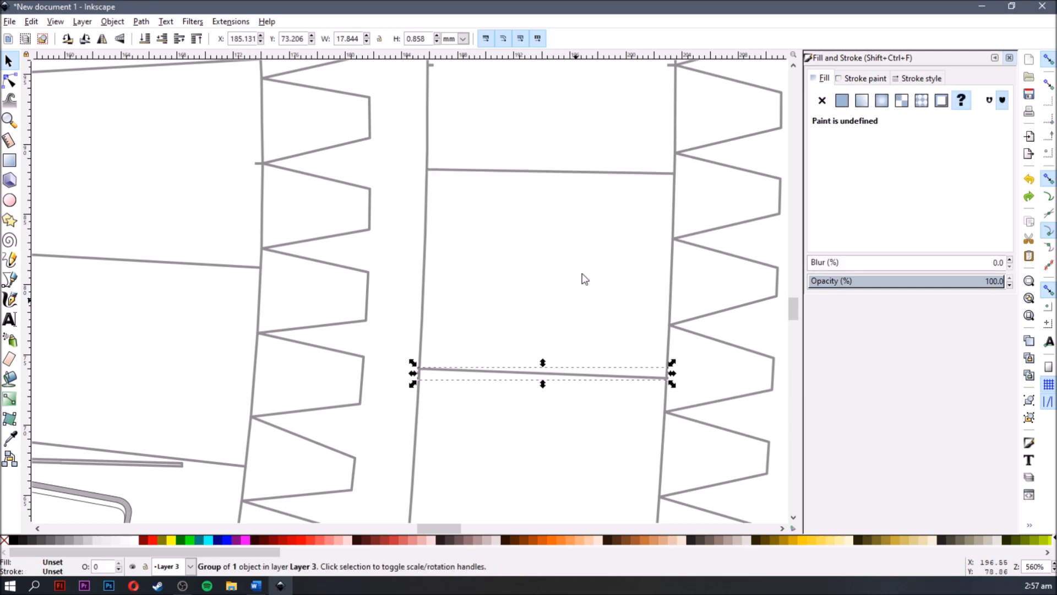
{"action": "left_click", "coordinate": [599, 174], "text": "shift"}
{"action": "right_click", "coordinate": [598, 173]}
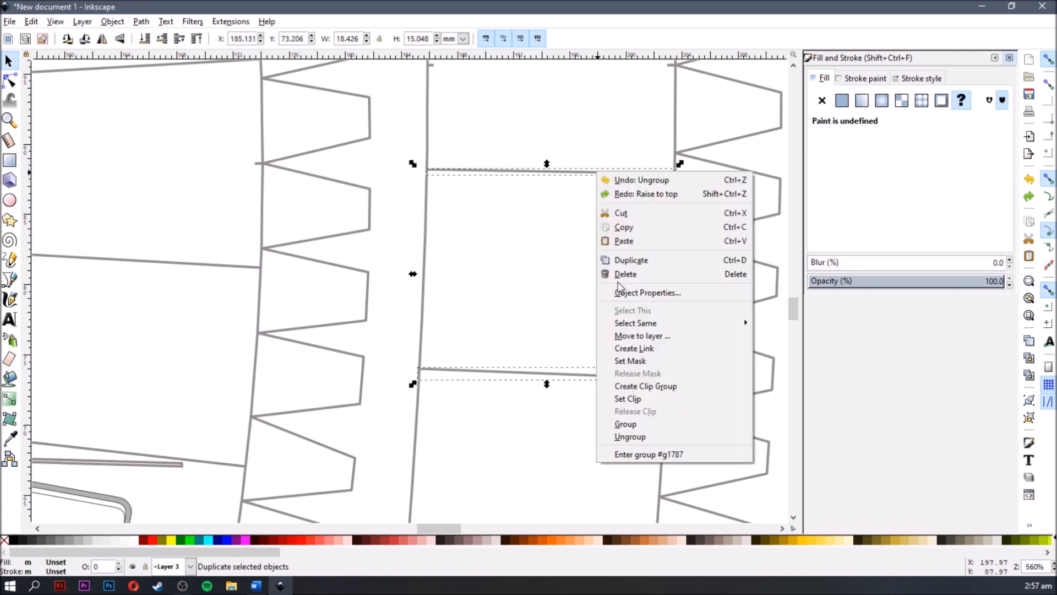
{"action": "left_click", "coordinate": [633, 425]}
{"action": "left_click_drag", "start_coordinate": [596, 379], "coordinate": [484, 335]}
{"action": "key", "text": "ctrl+z"}
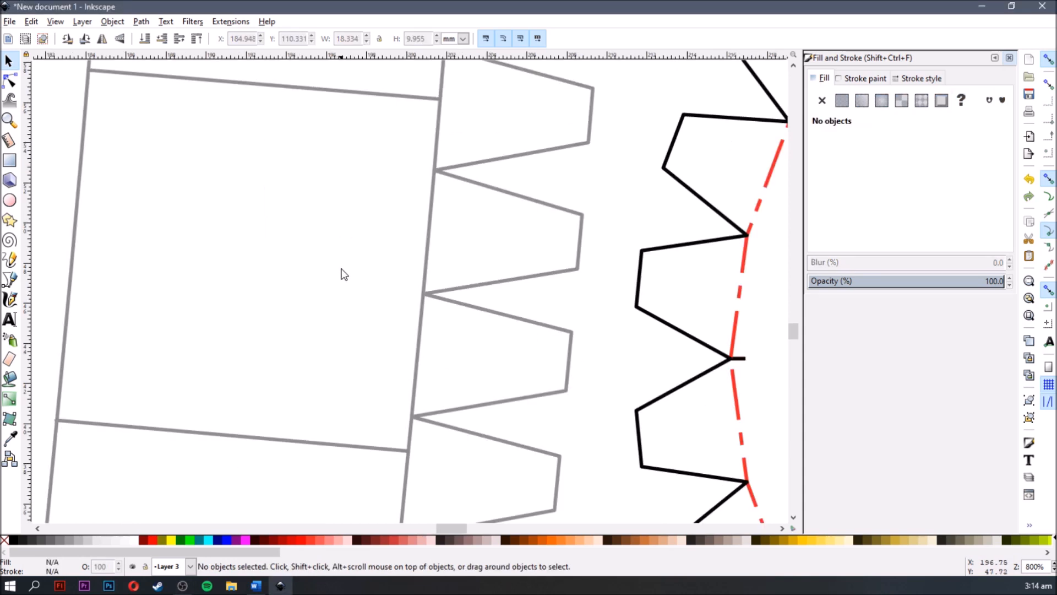
- Move the lower fold line off strip 1-9 with snapping on so its end meets the corner of a nearby glue tab
{"action": "left_click", "coordinate": [316, 449], "text": "ctrl"}
{"action": "key", "text": "space"}
{"action": "left_click_drag", "start_coordinate": [578, 429], "coordinate": [417, 264]}
{"action": "left_click_drag", "start_coordinate": [184, 282], "coordinate": [688, 323]}
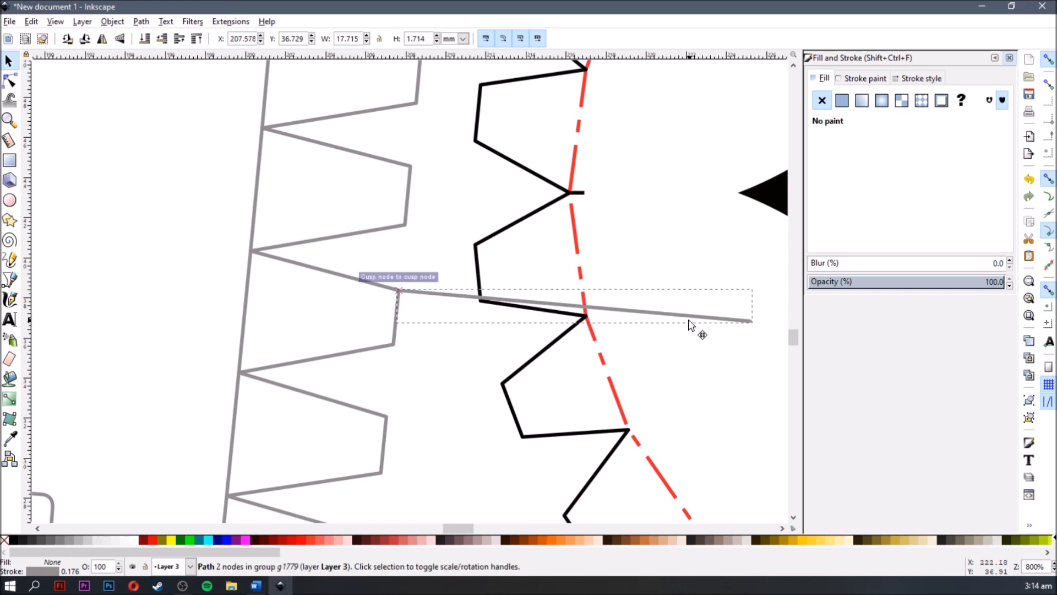
{"action": "left_click_drag", "start_coordinate": [689, 320], "coordinate": [689, 321]}
{"action": "key", "text": "space"}
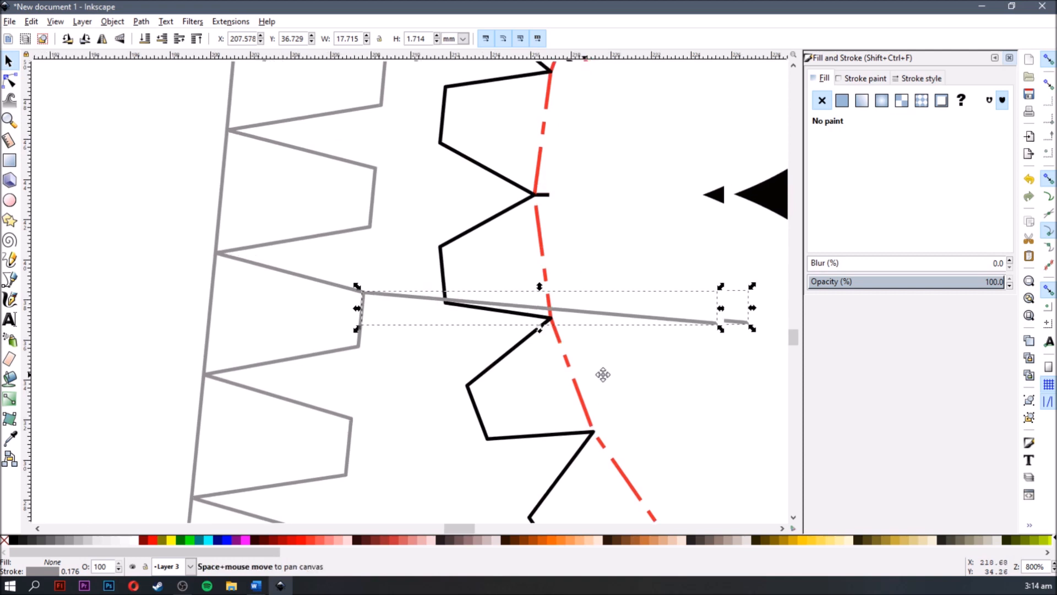
{"action": "scroll", "coordinate": [524, 361], "scroll_direction": "up", "scroll_amount": 1}
{"action": "key", "text": "space"}
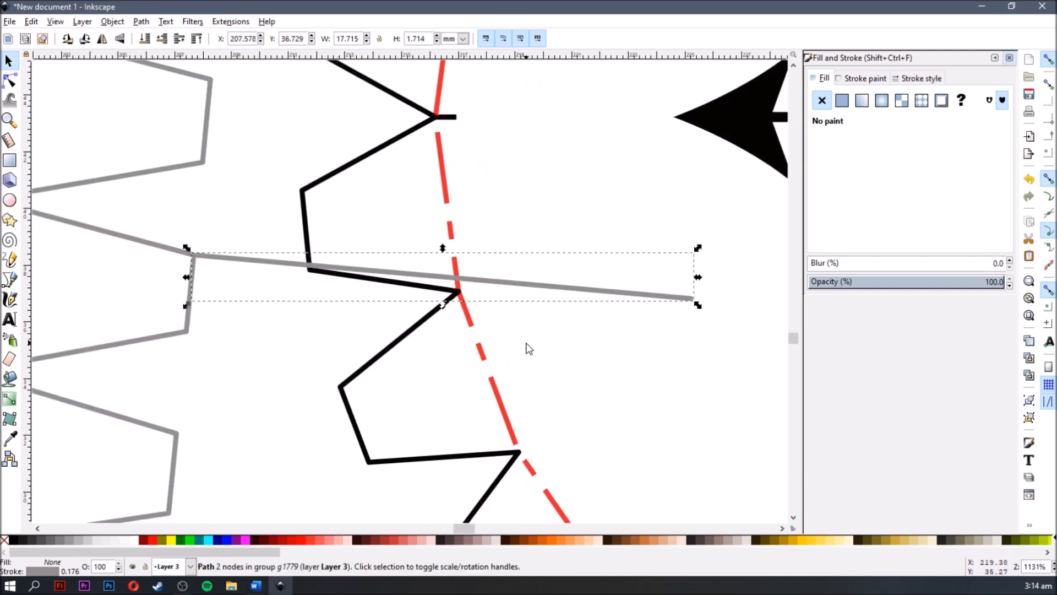
{"action": "mouse_move", "coordinate": [227, 264]}
{"action": "left_mouse_down"}
{"action": "mouse_move", "coordinate": [229, 328]}
{"action": "mouse_move", "coordinate": [214, 347]}
{"action": "mouse_move", "coordinate": [223, 355]}
{"action": "mouse_move", "coordinate": [254, 221]}
{"action": "mouse_move", "coordinate": [235, 157]}
{"action": "mouse_move", "coordinate": [243, 279]}
{"action": "mouse_move", "coordinate": [217, 430]}
{"action": "mouse_move", "coordinate": [235, 286]}
{"action": "mouse_move", "coordinate": [228, 263]}
{"action": "mouse_move", "coordinate": [225, 272]}
{"action": "mouse_move", "coordinate": [260, 273]}
{"action": "mouse_move", "coordinate": [245, 271]}
{"action": "left_mouse_up"}
{"action": "left_click_drag", "start_coordinate": [224, 292], "coordinate": [227, 271]}
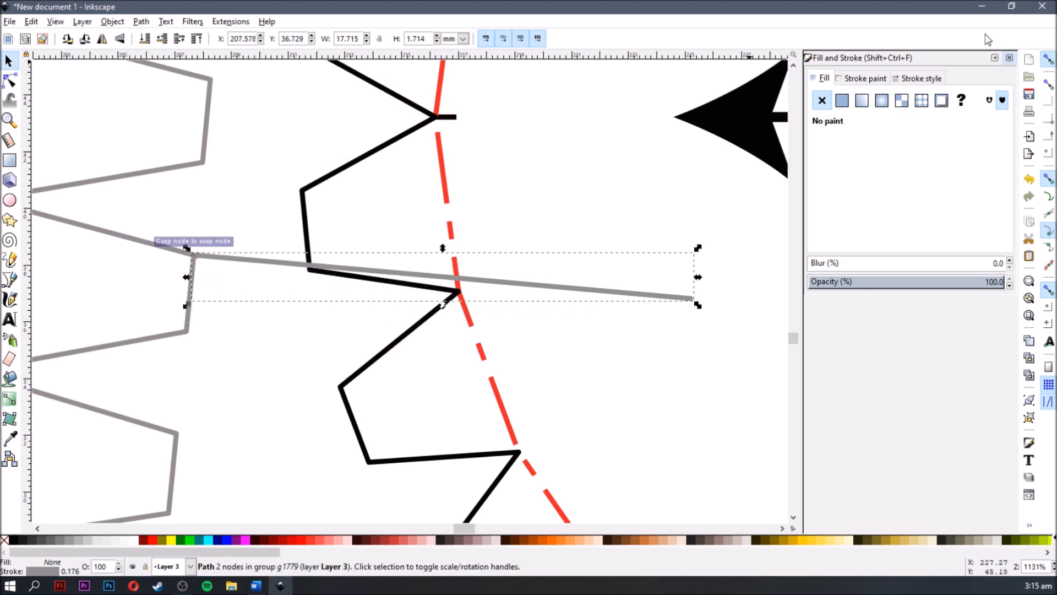
- Disable snapping to move the line freely to about X 210.1 mm, Y 37.4 mm, and re-enable it to move the line near part 1-13's black tab
{"action": "left_click", "coordinate": [1049, 60]}
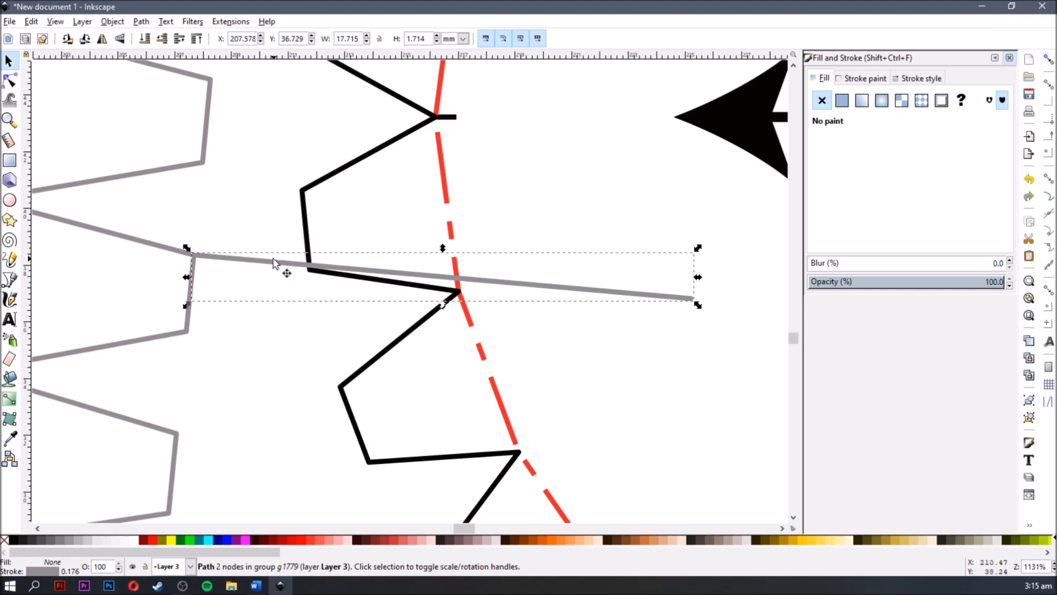
{"action": "left_click_drag", "start_coordinate": [272, 263], "coordinate": [344, 251]}
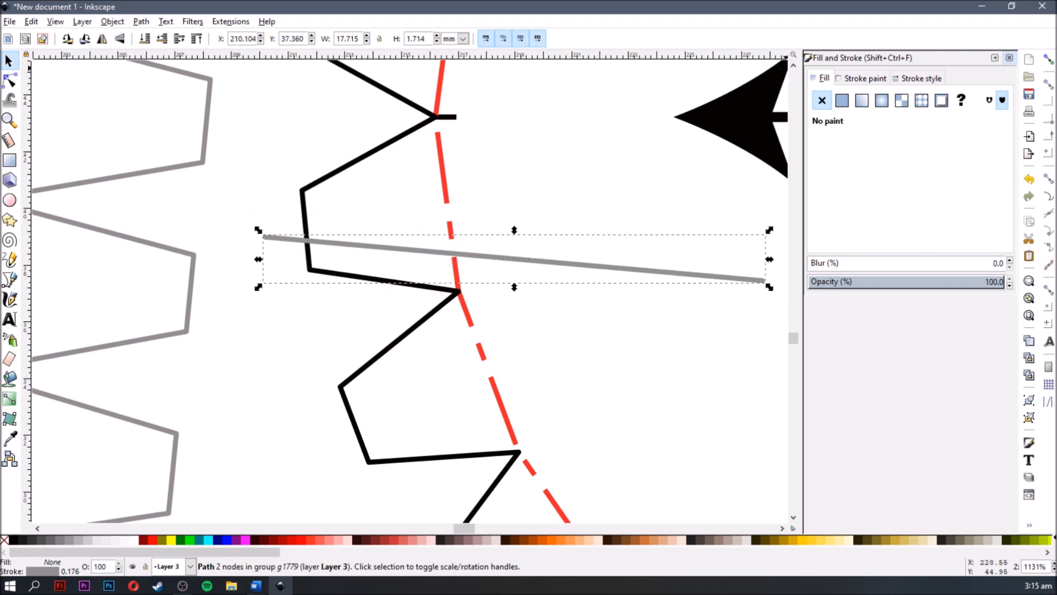
{"action": "left_click", "coordinate": [1048, 60]}
{"action": "left_click_drag", "start_coordinate": [392, 248], "coordinate": [325, 270]}
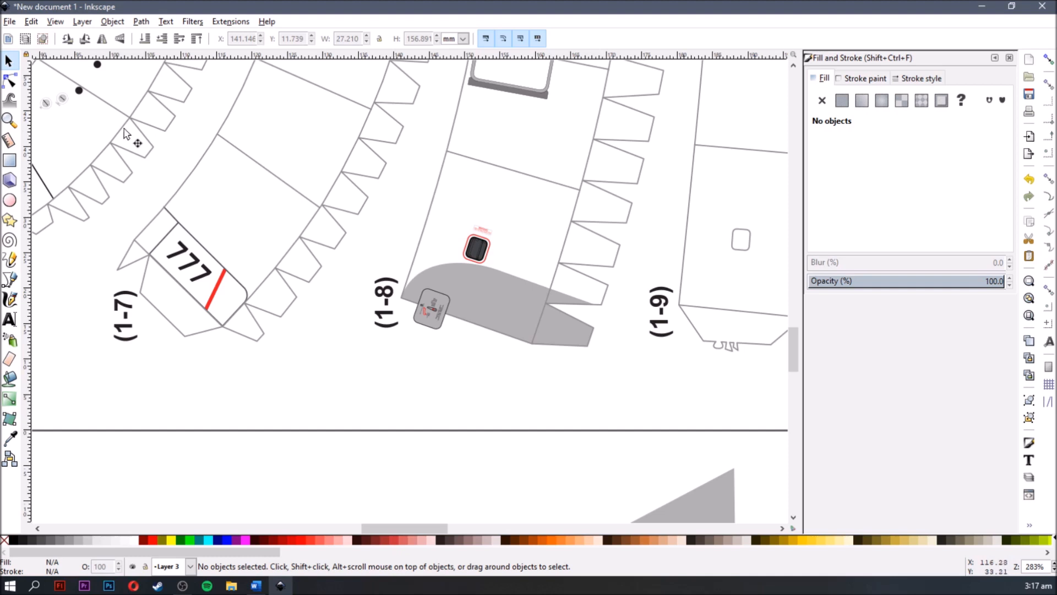
- Set up saving the document to the Desktop as a Portable Document Format file named drawing, and open its PDF options
{"action": "left_click", "coordinate": [11, 22]}
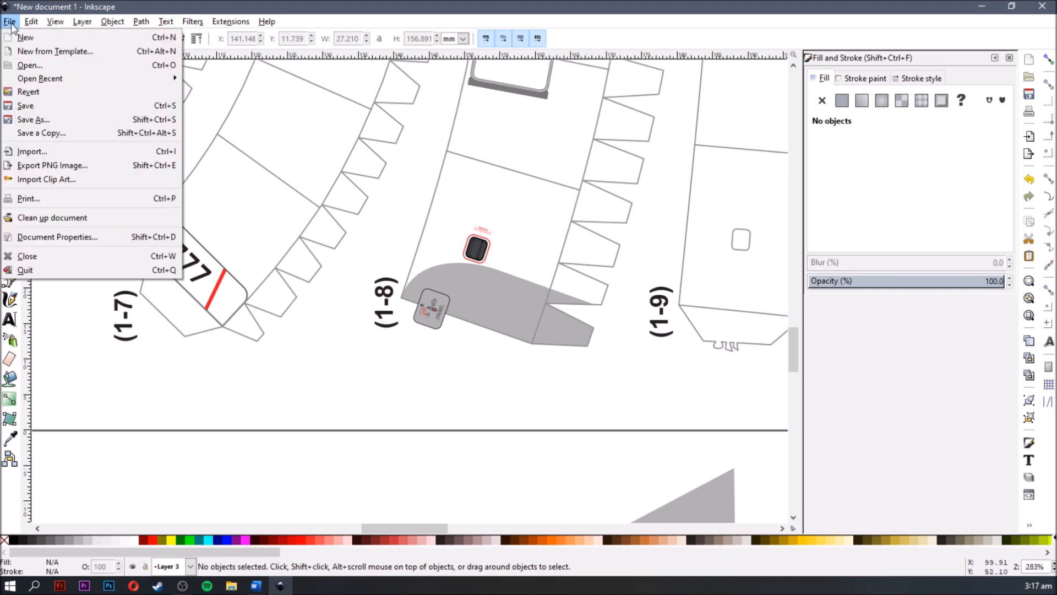
{"action": "left_click", "coordinate": [63, 124]}
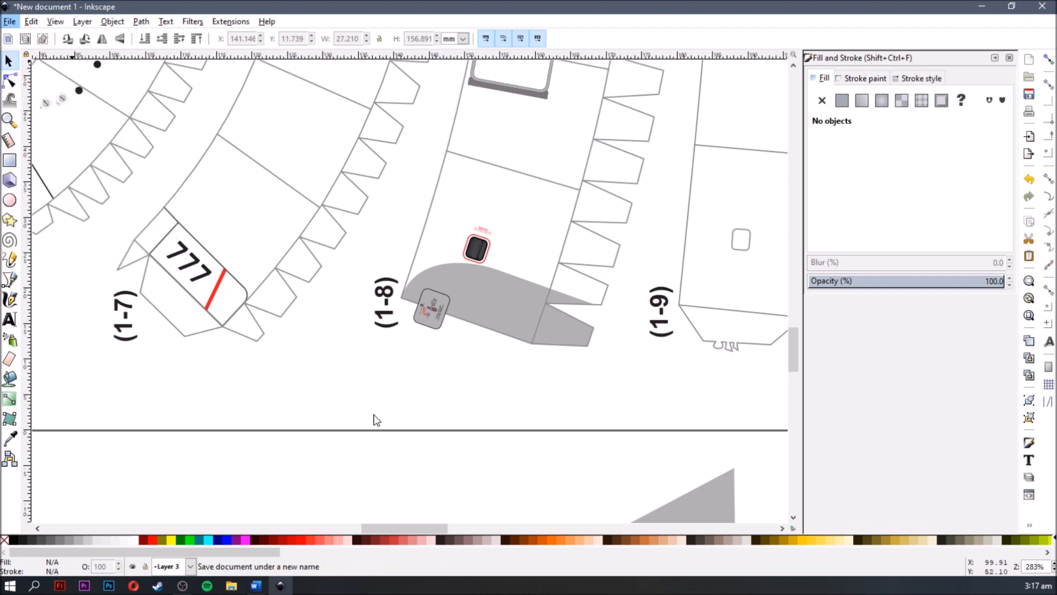
{"action": "left_click", "coordinate": [327, 379]}
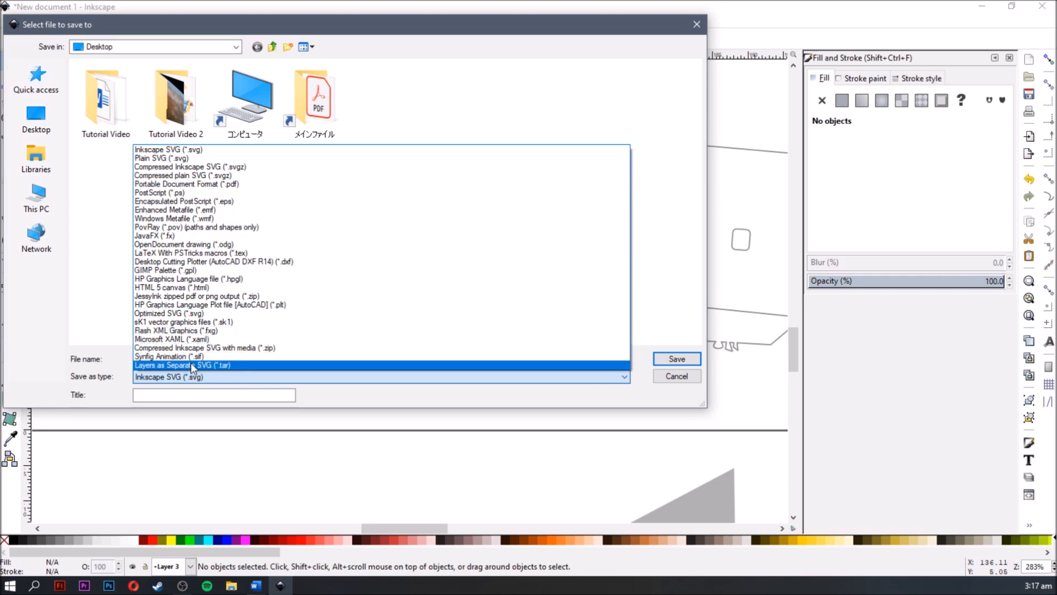
{"action": "left_click", "coordinate": [222, 185]}
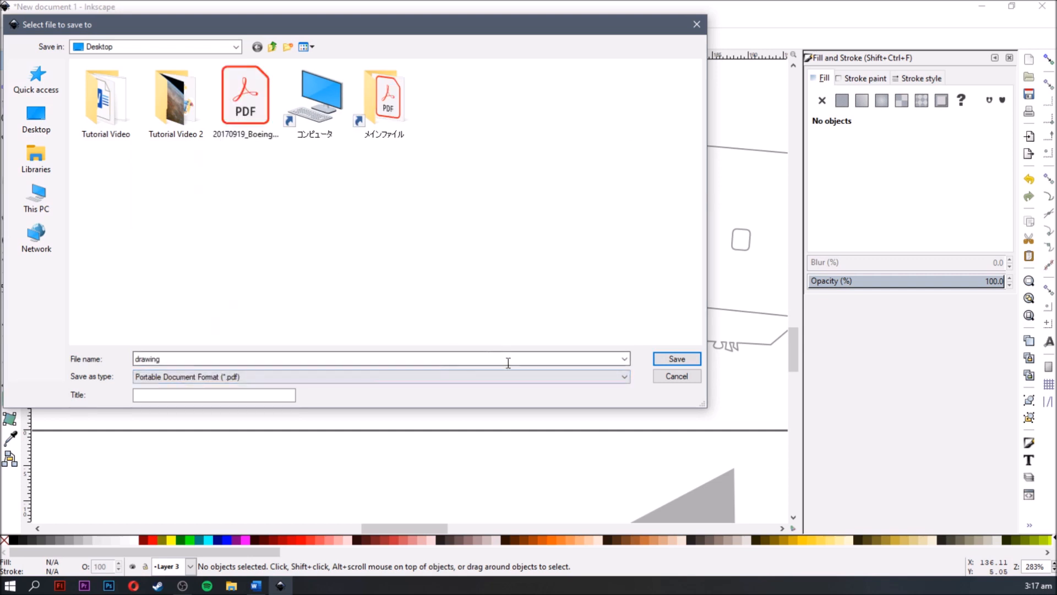
{"action": "key", "text": "Return"}
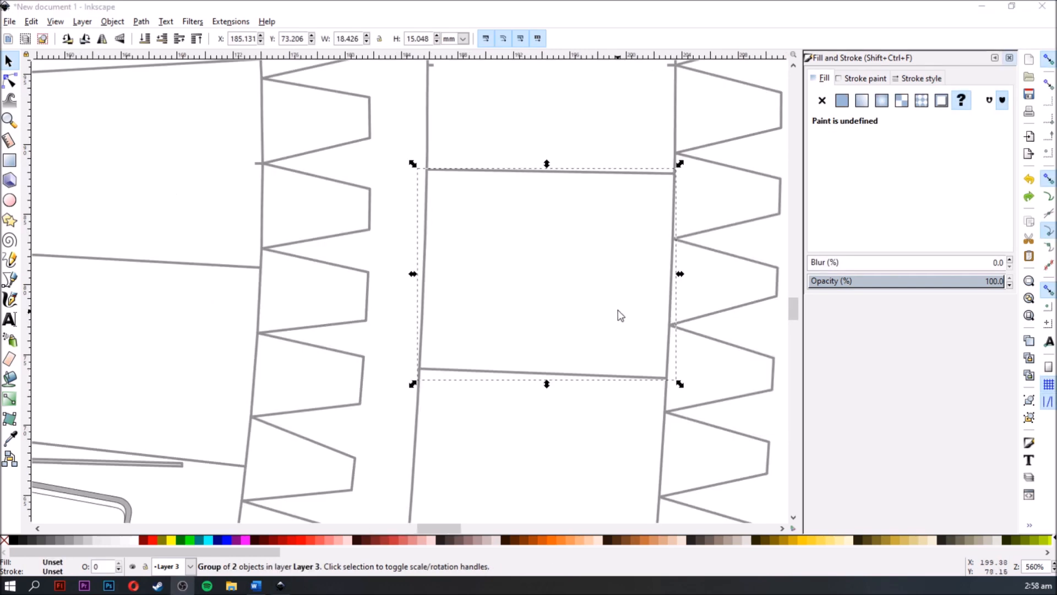
{"action": "left_click", "coordinate": [560, 278]}
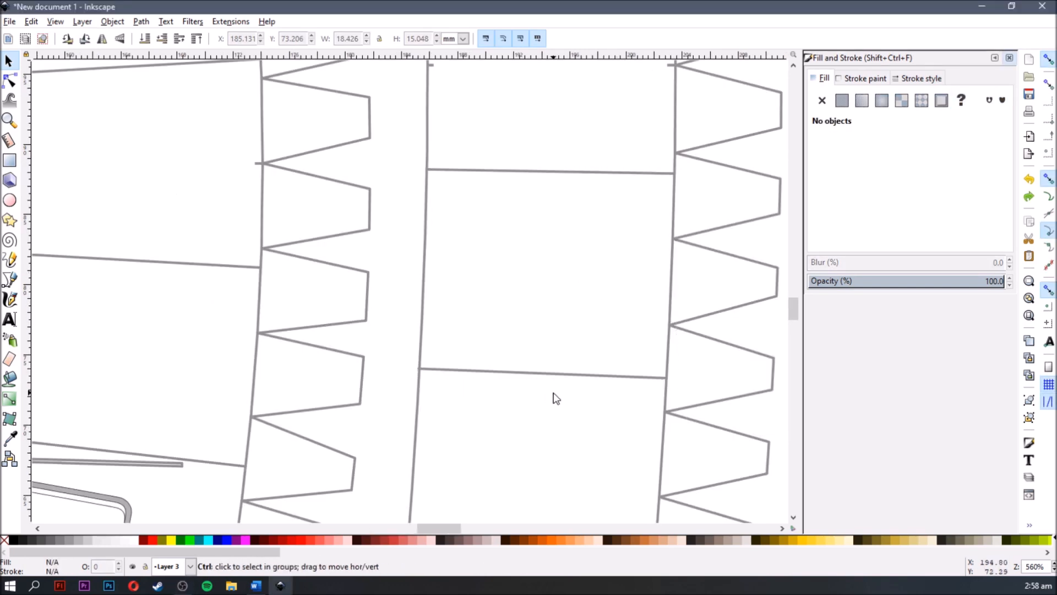
- Move the grey-filled group of strip 1-9 off the page into the blank area below, at about X 201.2 mm, Y -31.8 mm
{"action": "scroll", "coordinate": [556, 398], "scroll_direction": "down", "scroll_amount": 6, "text": "ctrl"}
{"action": "scroll", "coordinate": [557, 398], "scroll_direction": "down", "scroll_amount": 3, "text": "ctrl"}
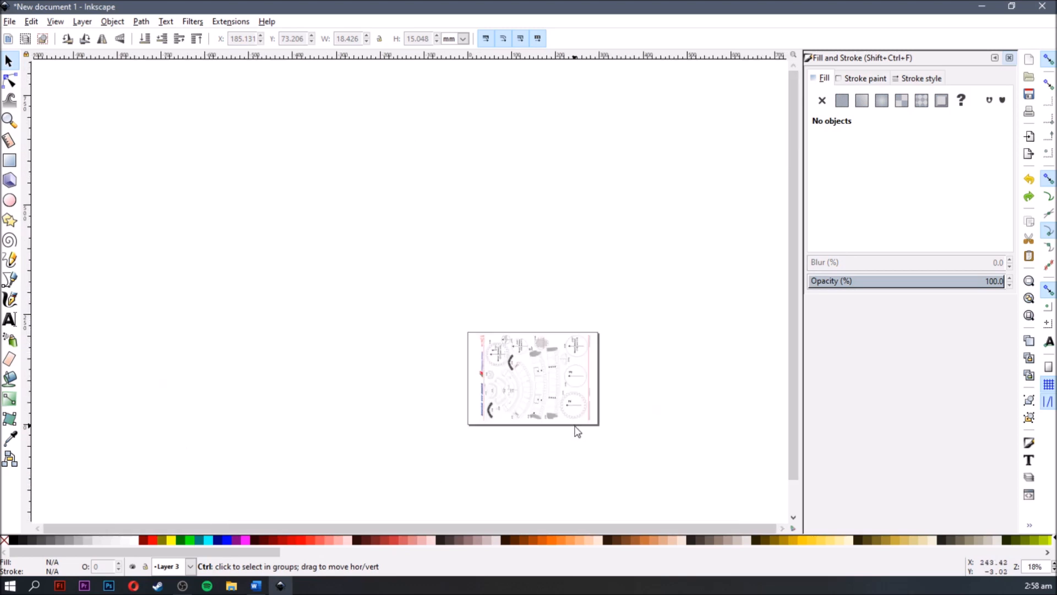
{"action": "scroll", "coordinate": [573, 430], "scroll_direction": "down", "scroll_amount": 3}
{"action": "scroll", "coordinate": [563, 386], "scroll_direction": "up", "scroll_amount": 3, "text": "ctrl"}
{"action": "scroll", "coordinate": [545, 265], "scroll_direction": "up", "scroll_amount": 3, "text": "ctrl"}
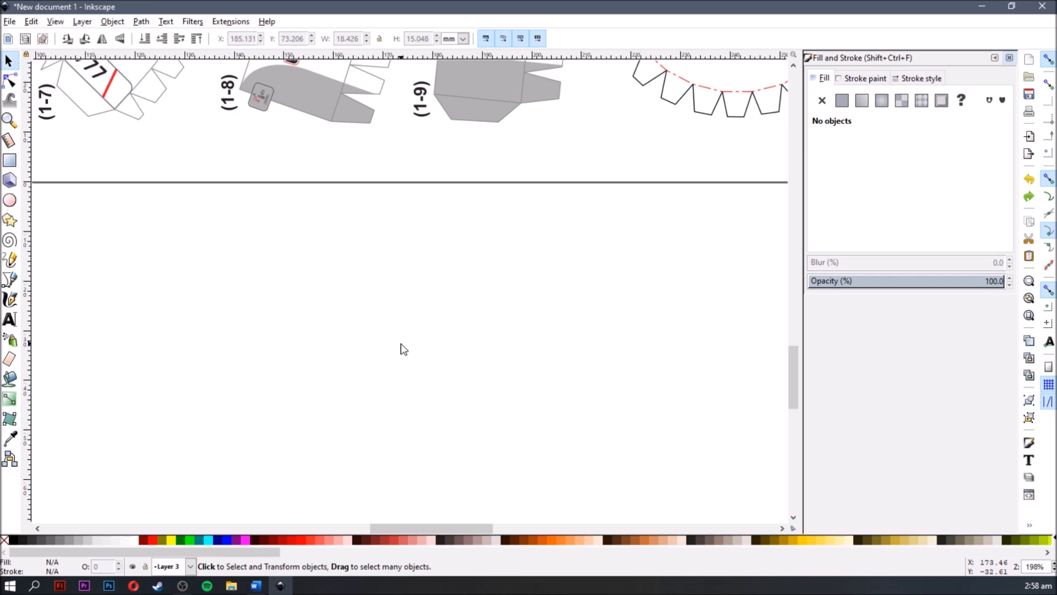
{"action": "scroll", "coordinate": [402, 336], "scroll_direction": "up", "scroll_amount": 6}
{"action": "scroll", "coordinate": [501, 260], "scroll_direction": "up", "scroll_amount": 1, "text": "ctrl"}
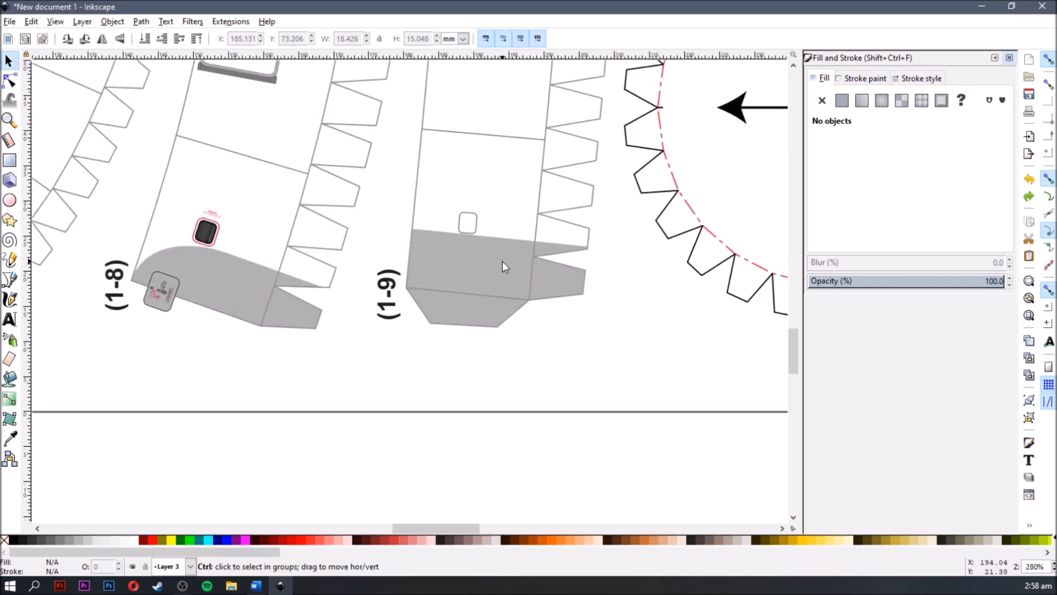
{"action": "scroll", "coordinate": [502, 261], "scroll_direction": "up", "scroll_amount": 2, "text": "ctrl"}
{"action": "mouse_move", "coordinate": [462, 271]}
{"action": "left_mouse_down"}
{"action": "mouse_move", "coordinate": [366, 248]}
{"action": "mouse_move", "coordinate": [463, 239]}
{"action": "mouse_move", "coordinate": [528, 305]}
{"action": "mouse_move", "coordinate": [365, 314]}
{"action": "mouse_move", "coordinate": [441, 347]}
{"action": "mouse_move", "coordinate": [444, 439]}
{"action": "mouse_move", "coordinate": [388, 92]}
{"action": "mouse_move", "coordinate": [514, 216]}
{"action": "mouse_move", "coordinate": [514, 325]}
{"action": "left_mouse_up"}
{"action": "scroll", "coordinate": [444, 439], "scroll_direction": "down", "scroll_amount": 2, "text": "ctrl"}
- Ungroup the moved grey shape through its nested groups until its individual pieces can be selected separately
{"action": "right_click", "coordinate": [513, 325]}
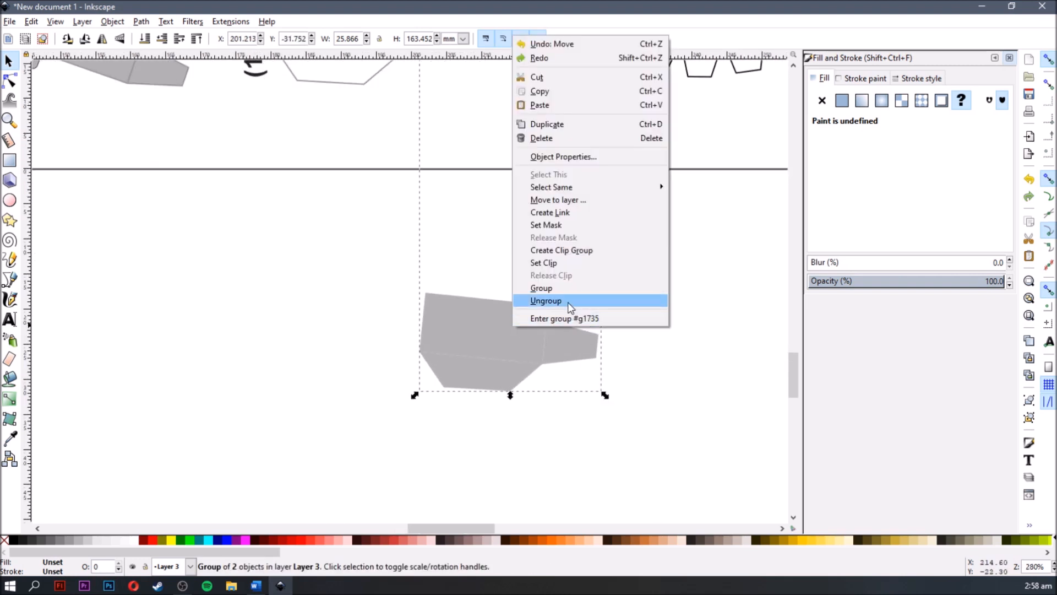
{"action": "left_click", "coordinate": [571, 306]}
{"action": "left_click", "coordinate": [551, 445]}
{"action": "left_click", "coordinate": [520, 352]}
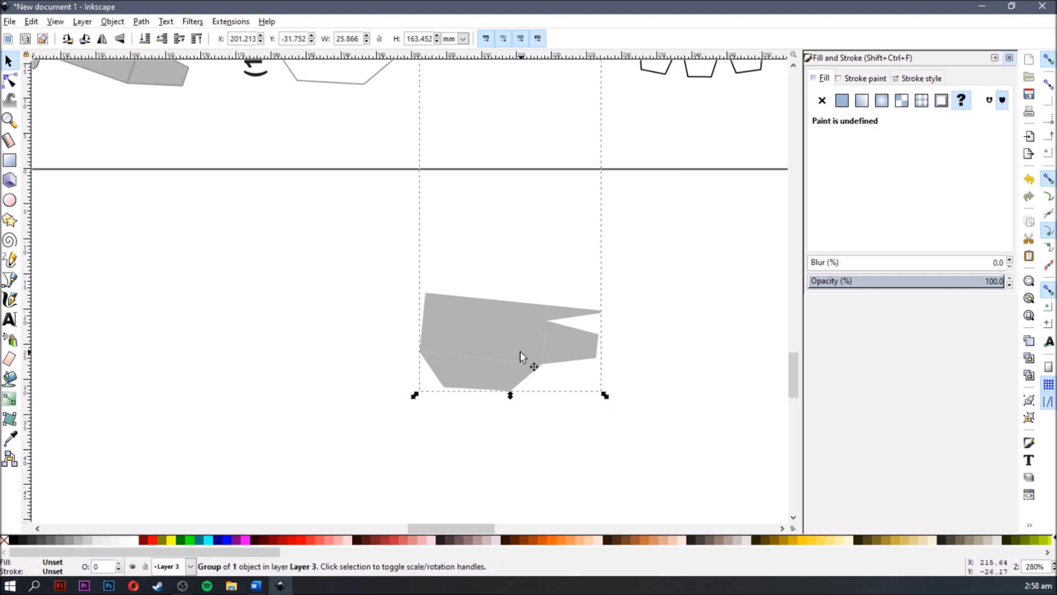
{"action": "right_click", "coordinate": [520, 351]}
{"action": "left_click", "coordinate": [551, 332]}
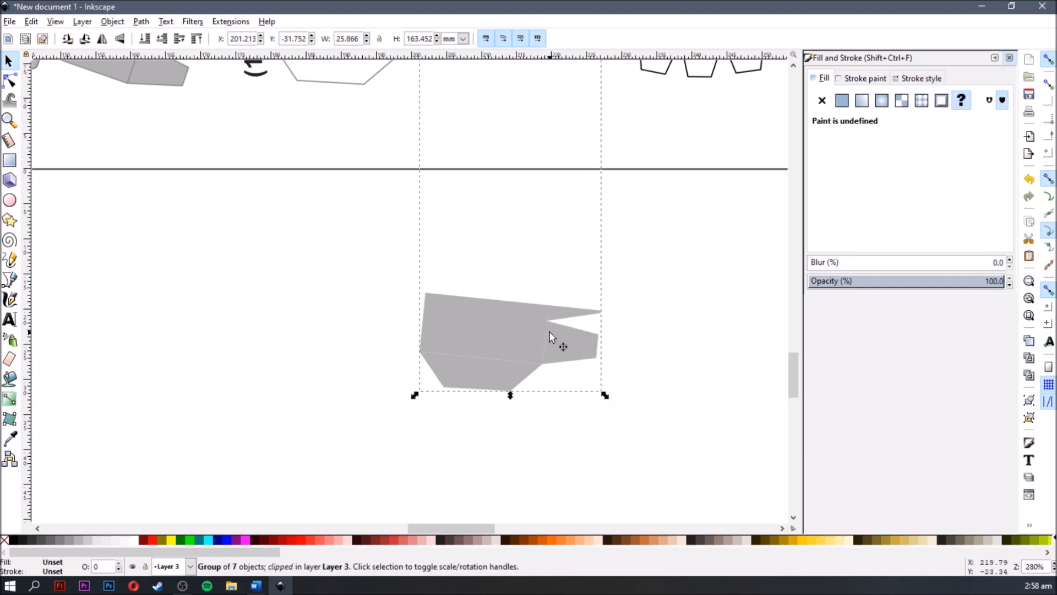
{"action": "left_click", "coordinate": [560, 334]}
{"action": "right_click", "coordinate": [561, 335]}
{"action": "left_click", "coordinate": [578, 309]}
{"action": "left_click", "coordinate": [555, 420]}
- Move the large rectangular grey piece away from the other pieces to about X 168.8 mm, Y -25.2 mm
{"action": "scroll", "coordinate": [543, 366], "scroll_direction": "up", "scroll_amount": 1}
{"action": "left_click_drag", "start_coordinate": [486, 328], "coordinate": [487, 272]}
{"action": "left_click", "coordinate": [443, 395]}
{"action": "left_click", "coordinate": [453, 273]}
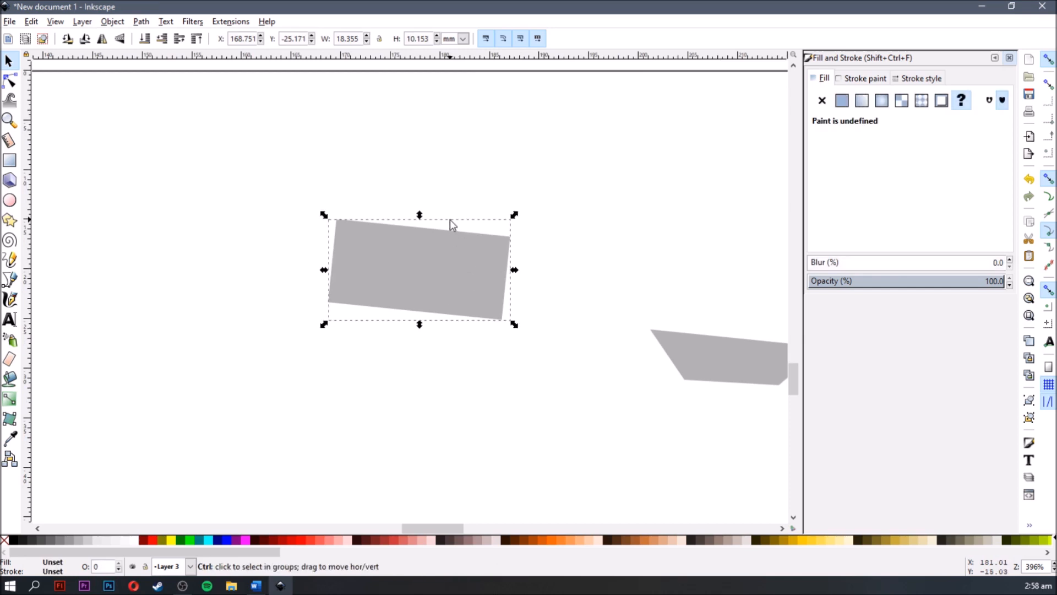
- Try resizing the separated grey rectangle, and undo the trial changes
{"action": "scroll", "coordinate": [450, 219], "scroll_direction": "up", "scroll_amount": 1}
{"action": "left_click_drag", "start_coordinate": [538, 215], "coordinate": [507, 191]}
{"action": "mouse_move", "coordinate": [428, 184]}
{"action": "left_mouse_down"}
{"action": "mouse_move", "coordinate": [434, 130]}
{"action": "mouse_move", "coordinate": [433, 166]}
{"action": "left_mouse_up"}
{"action": "key", "text": "ctrl+z"}
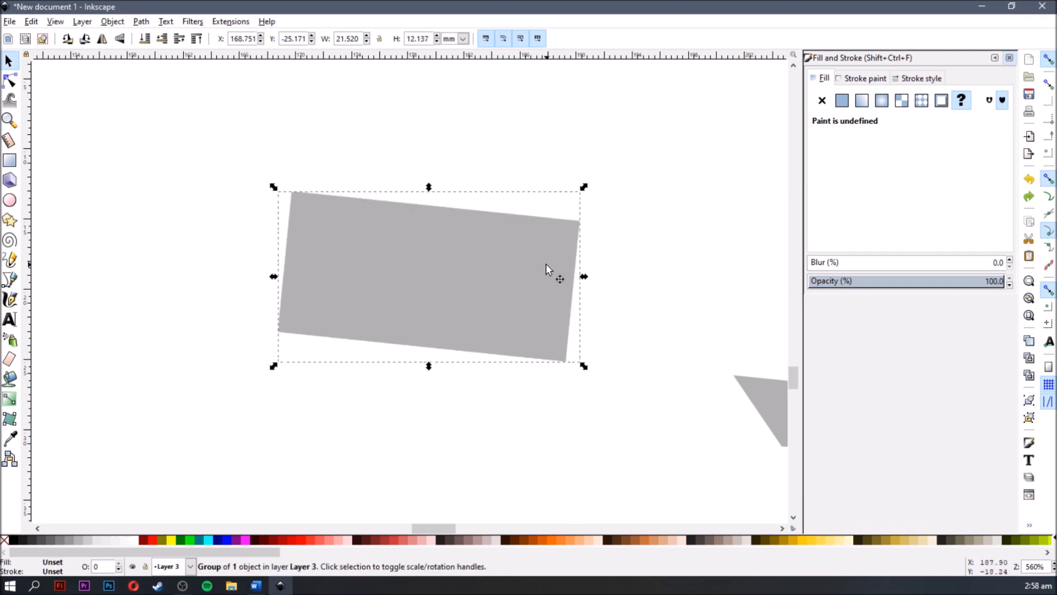
{"action": "key", "text": "ctrl+z"}
- Enlarge the grey rectangle from its corner to about 21.7 mm wide and 12.0 mm high
{"action": "scroll", "coordinate": [565, 242], "scroll_direction": "up", "scroll_amount": 1}
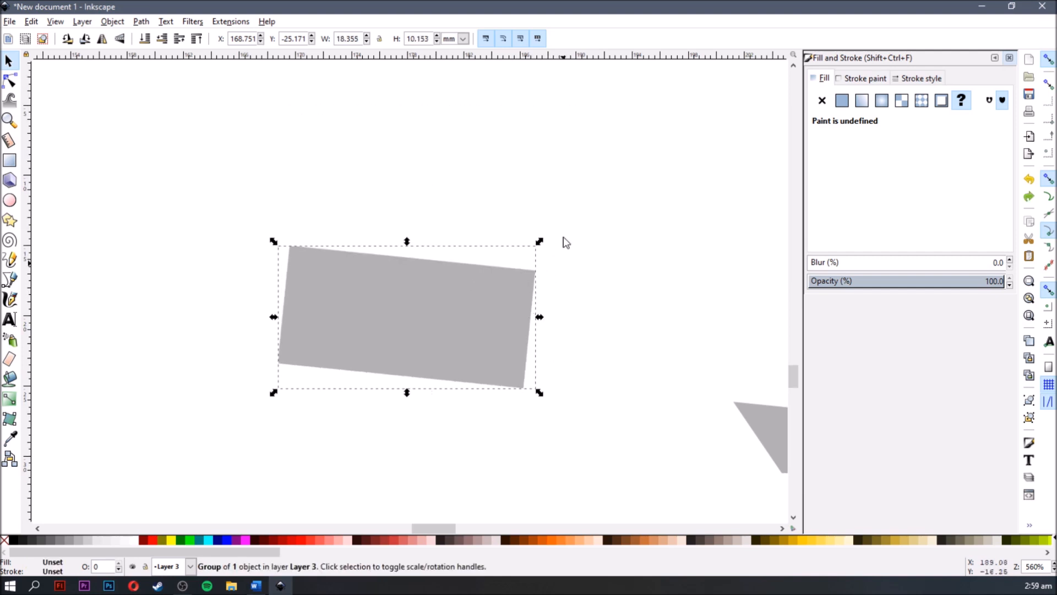
{"action": "left_click_drag", "start_coordinate": [541, 240], "coordinate": [633, 216]}
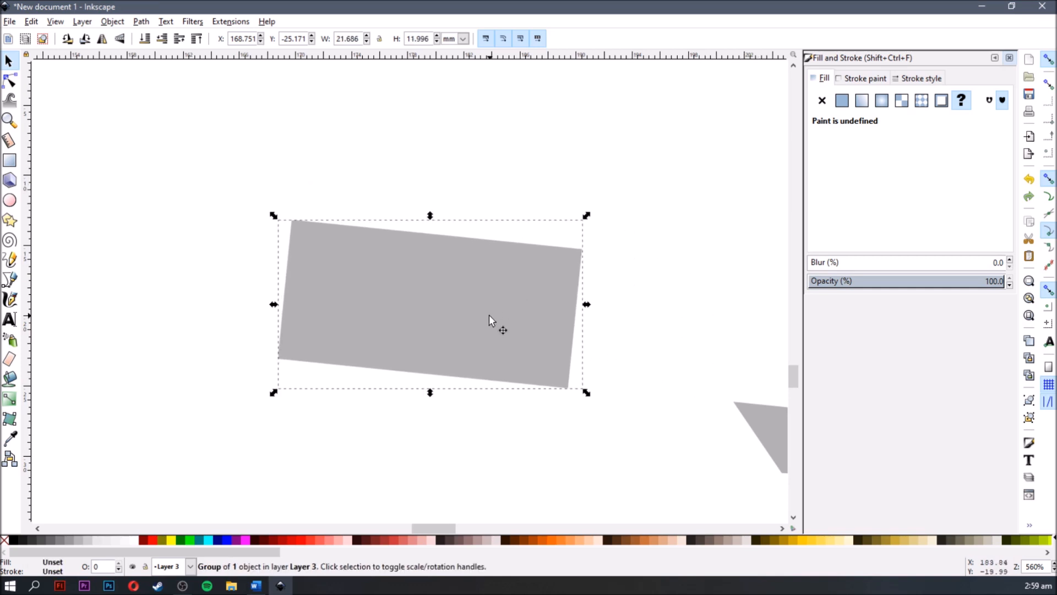
- Rotate and skew the grey rectangle into a steep parallelogram about 18.1 mm wide and 18.7 mm high
{"action": "left_click", "coordinate": [443, 296]}
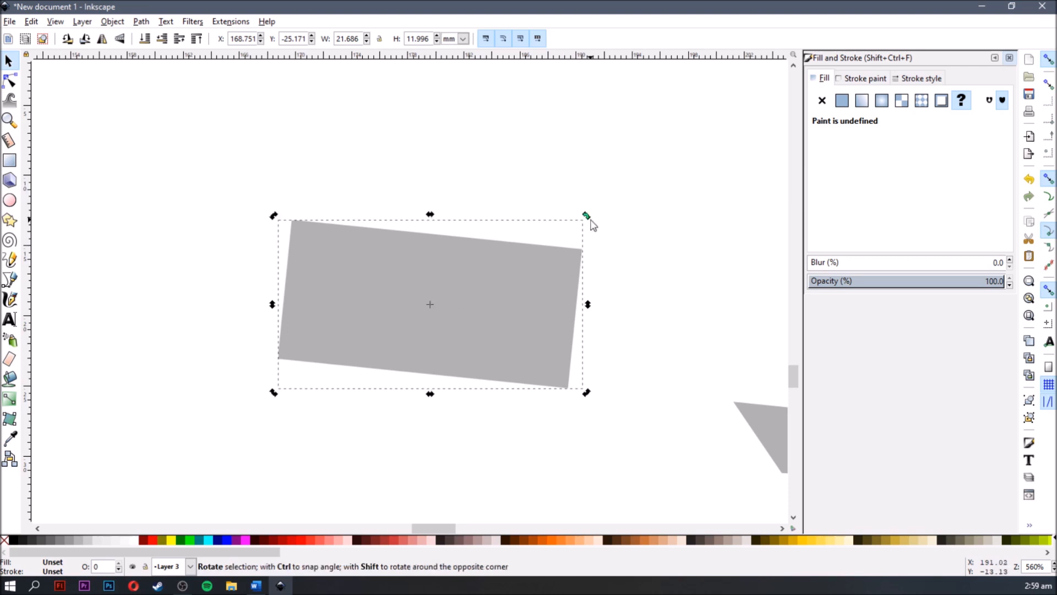
{"action": "left_click_drag", "start_coordinate": [587, 216], "coordinate": [517, 250]}
{"action": "left_click_drag", "start_coordinate": [430, 209], "coordinate": [469, 227]}
{"action": "left_click", "coordinate": [469, 226]}
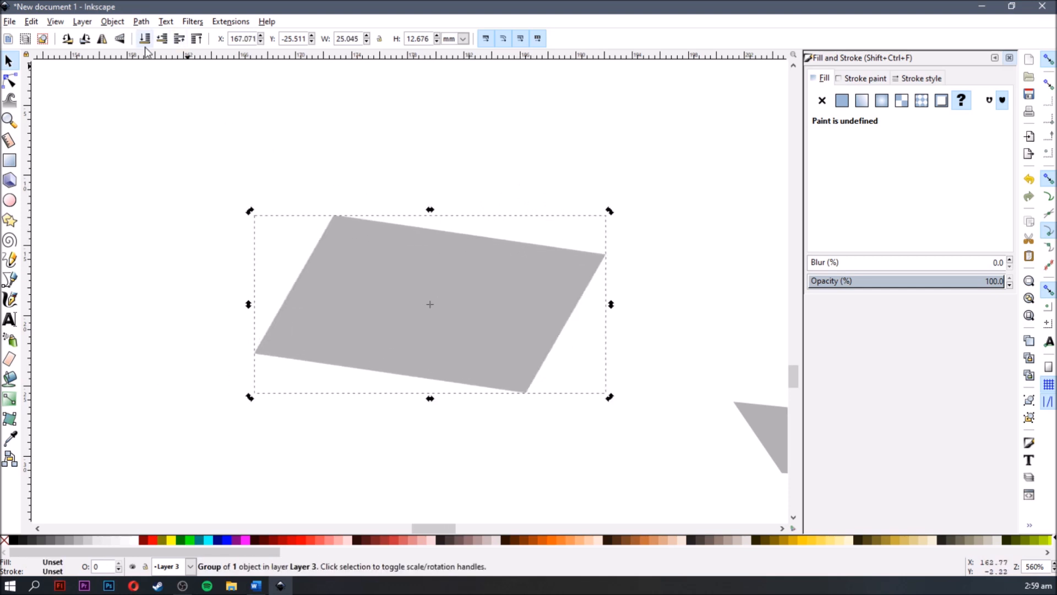
{"action": "left_click_drag", "start_coordinate": [250, 211], "coordinate": [424, 191]}
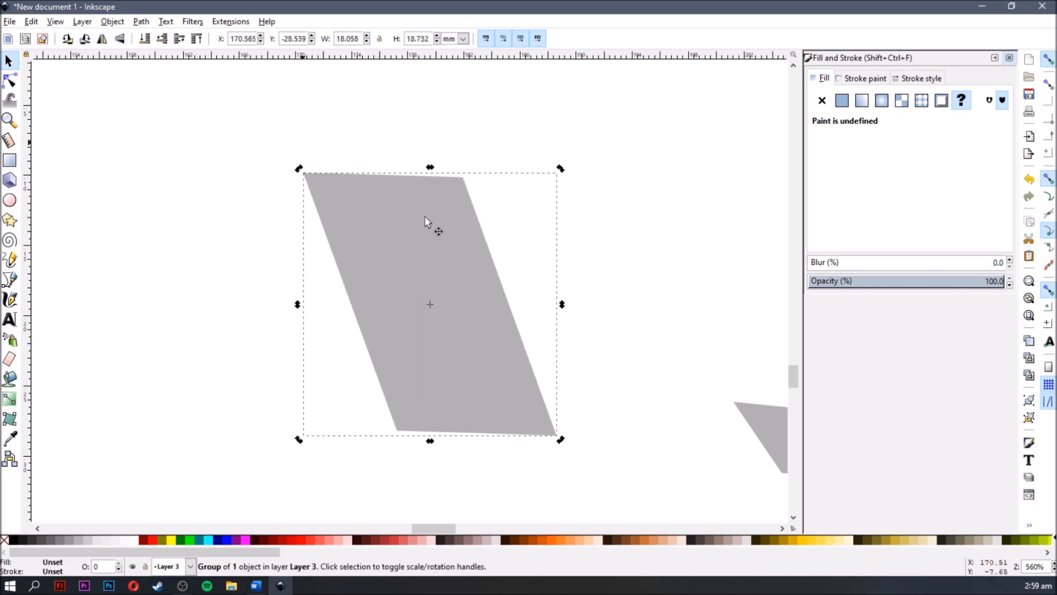
- Switch the parallelogram back to its scale handles and move it slightly to about X 170.1 mm, Y -26.6 mm
{"action": "left_click", "coordinate": [637, 272]}
{"action": "left_click", "coordinate": [416, 250]}
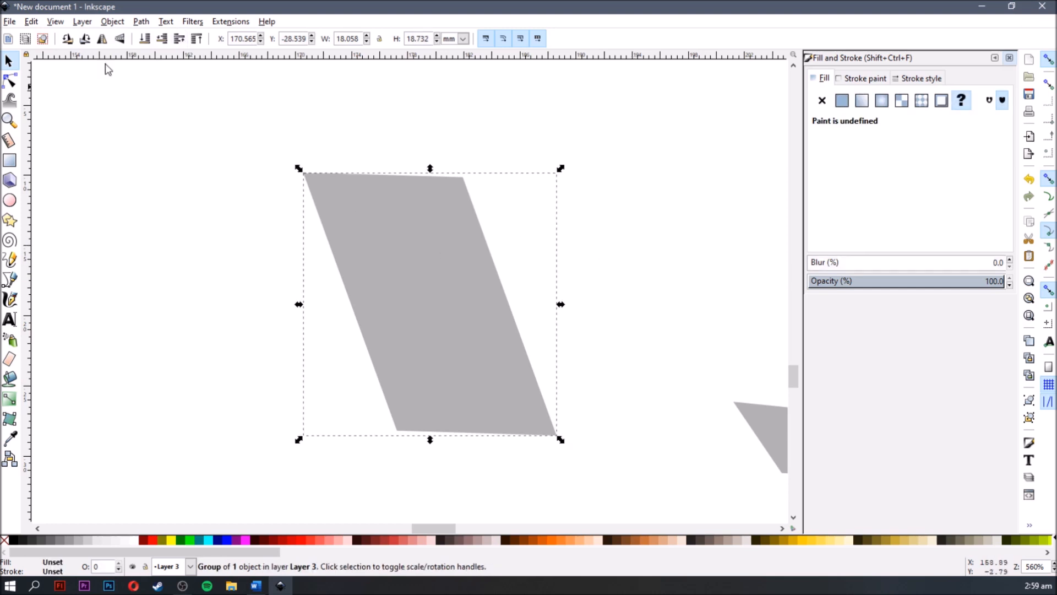
{"action": "left_click_drag", "start_coordinate": [346, 207], "coordinate": [358, 196]}
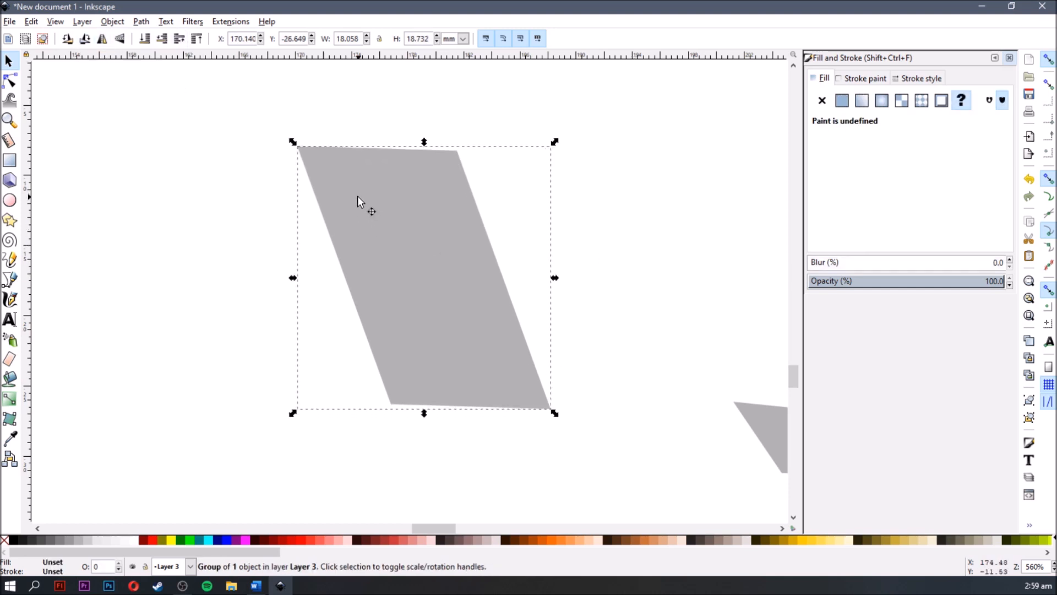
- Flip the parallelogram back and forth vertically and horizontally, ending in its starting orientation
{"action": "key", "text": "v"}
{"action": "left_click", "coordinate": [120, 39]}
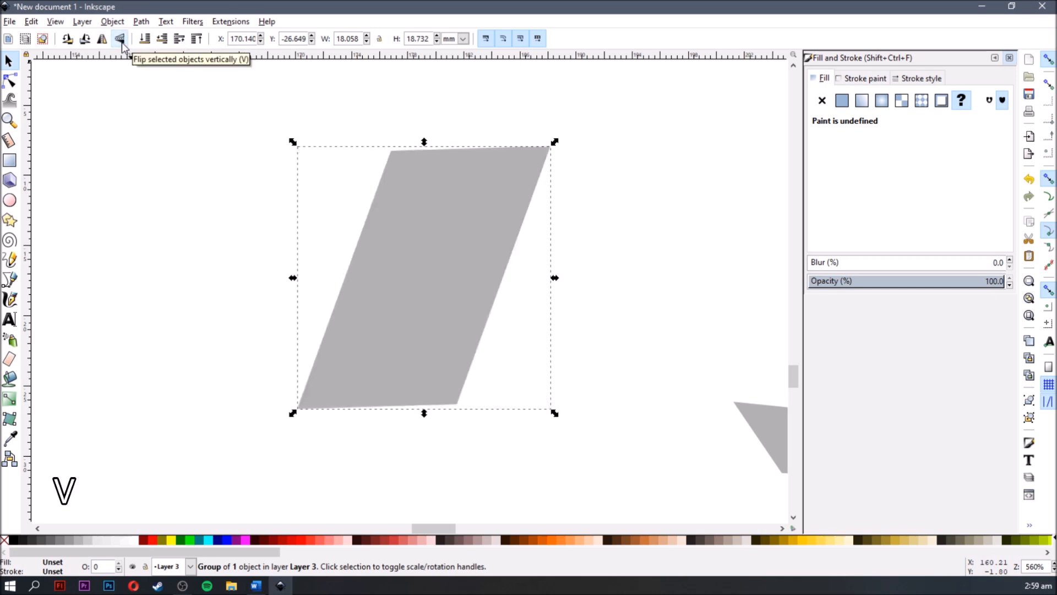
{"action": "left_click", "coordinate": [120, 39]}
{"action": "left_click", "coordinate": [119, 39]}
{"action": "left_click", "coordinate": [120, 39]}
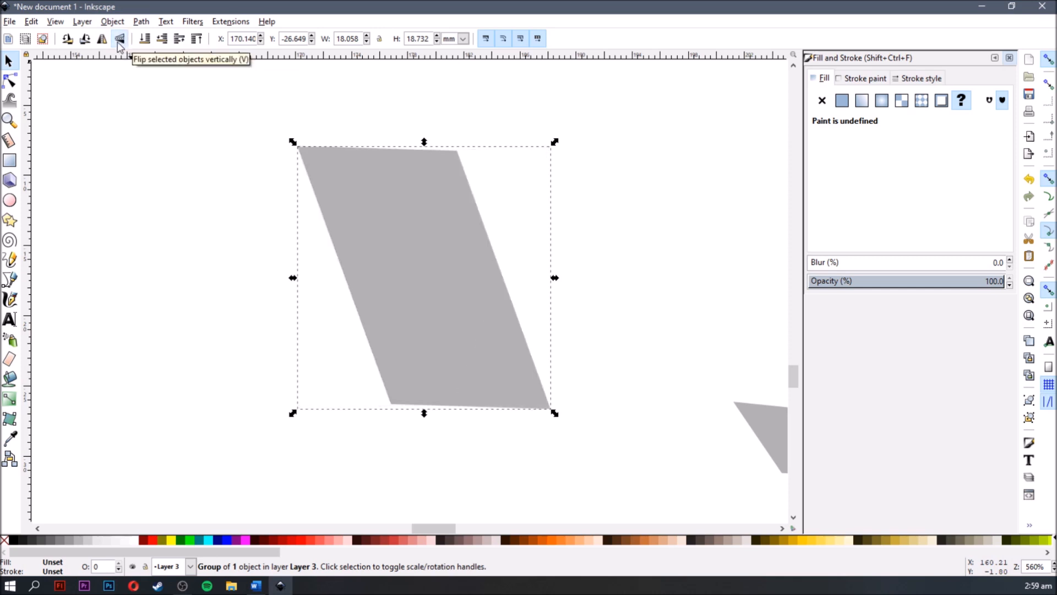
{"action": "key", "text": "h"}
{"action": "left_click", "coordinate": [103, 41]}
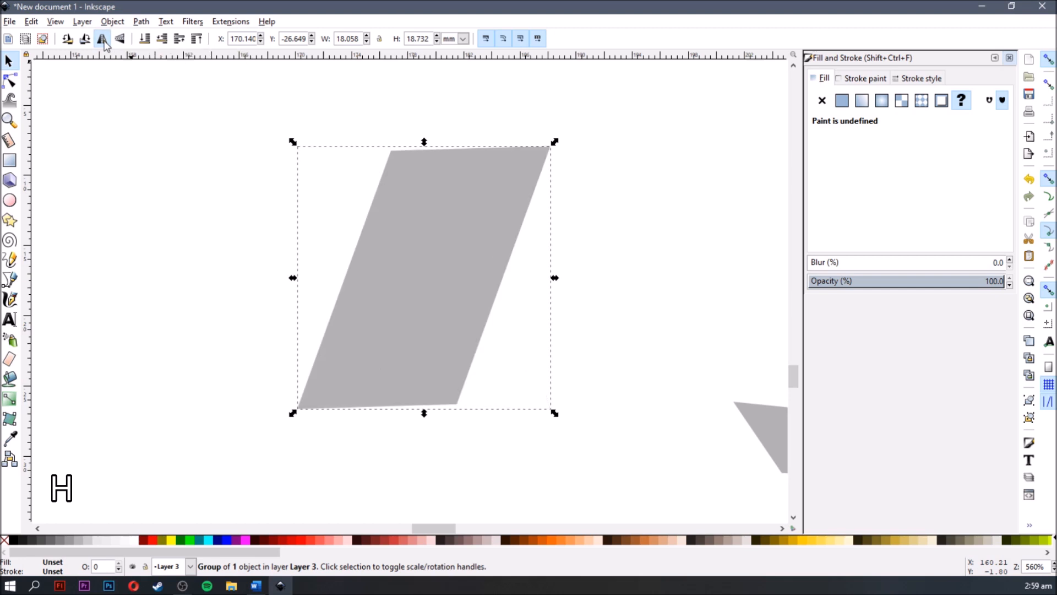
{"action": "left_click", "coordinate": [103, 41]}
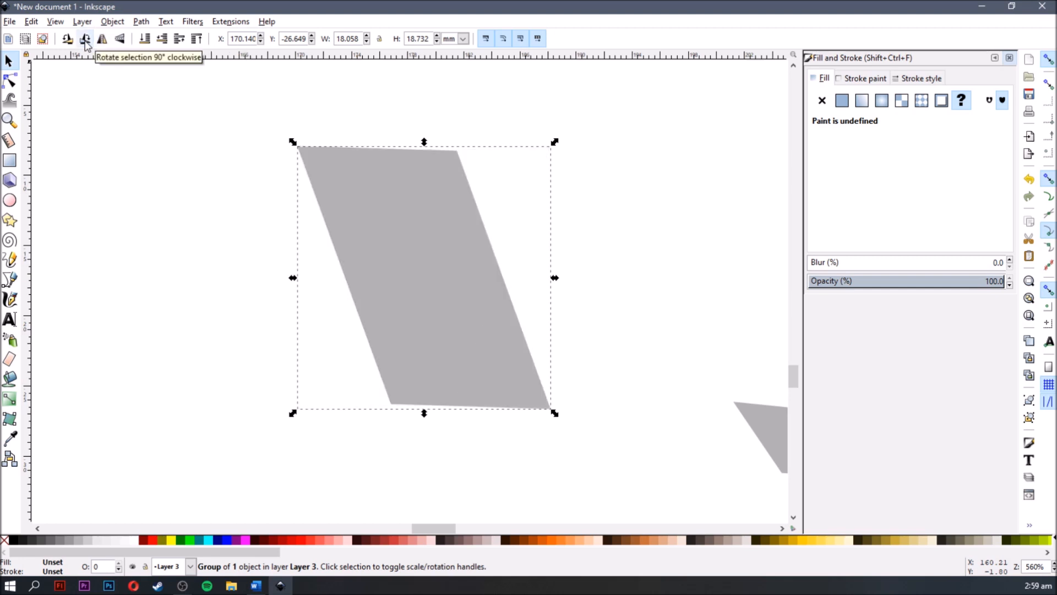
- Rotate the parallelogram in 90° turns clockwise and counterclockwise several times, and undo the last two turns
{"action": "left_click", "coordinate": [86, 39]}
{"action": "left_click", "coordinate": [86, 40]}
{"action": "left_click", "coordinate": [85, 40]}
{"action": "left_click", "coordinate": [69, 41]}
{"action": "left_click", "coordinate": [70, 40]}
{"action": "left_click", "coordinate": [69, 40]}
{"action": "left_click", "coordinate": [72, 42]}
{"action": "key", "text": "ctrl+z"}
{"action": "key", "text": "ctrl+z"}
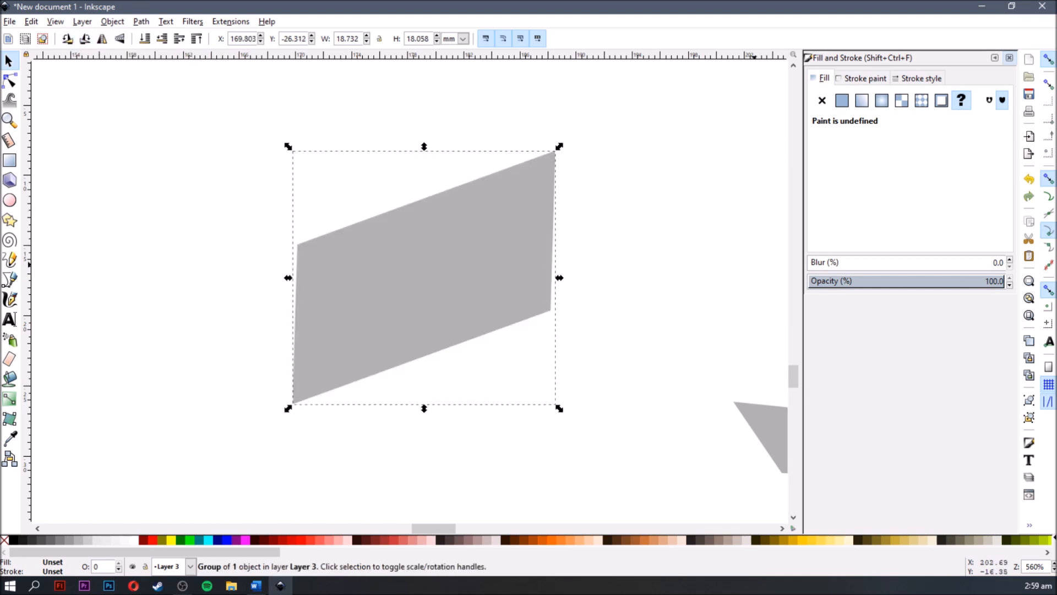
- Delete the rotated grey parallelogram beside the other separated pieces
{"action": "left_click", "coordinate": [623, 286]}
{"action": "key", "text": "space"}
{"action": "left_click_drag", "start_coordinate": [595, 285], "coordinate": [469, 277]}
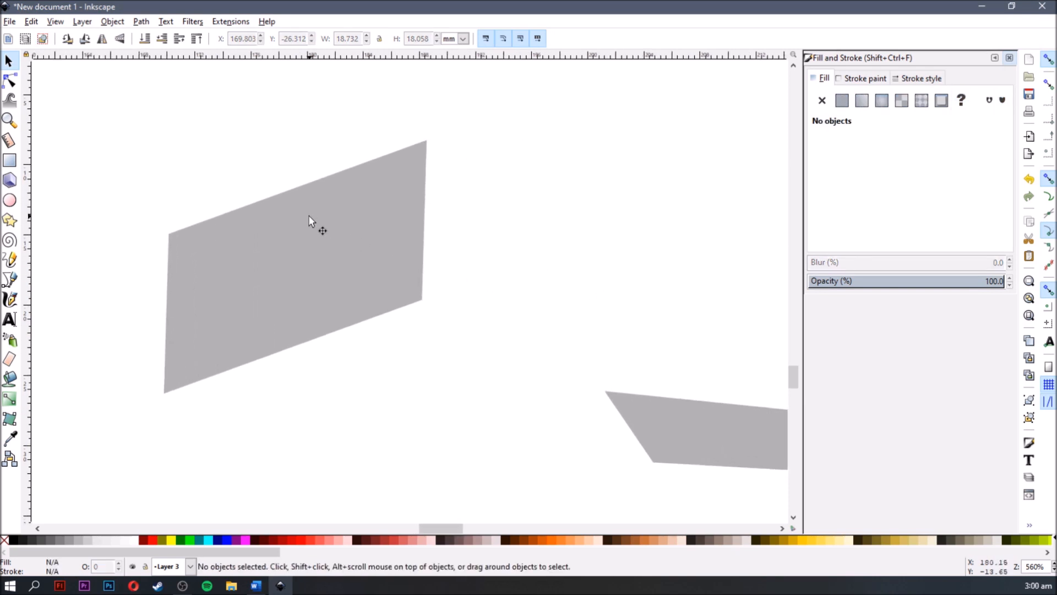
{"action": "left_click", "coordinate": [329, 225]}
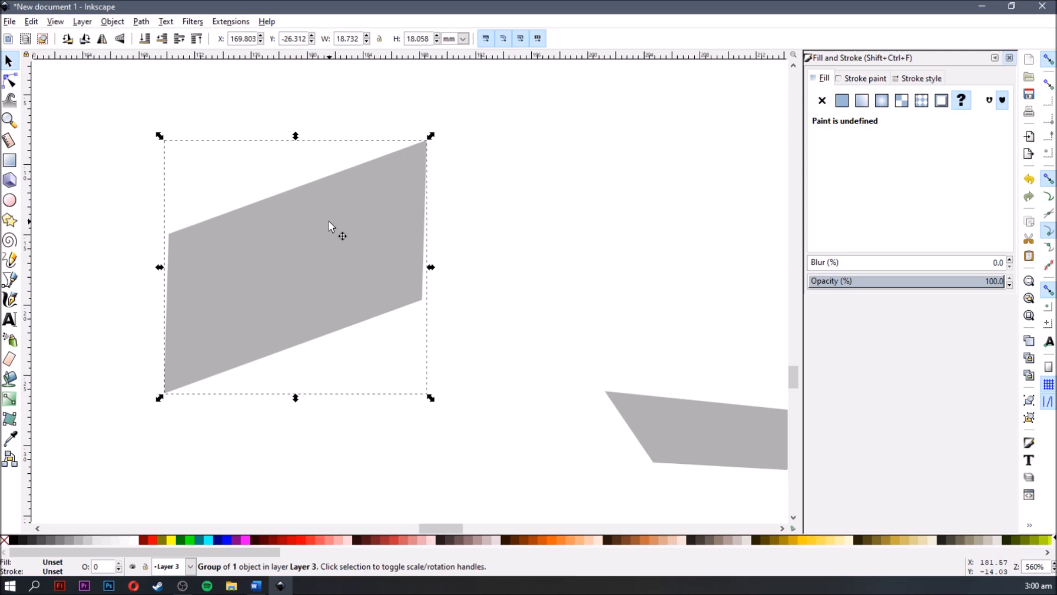
{"action": "key", "text": "Delete"}
{"action": "key", "text": "space"}
{"action": "left_click_drag", "start_coordinate": [425, 235], "coordinate": [238, 209]}
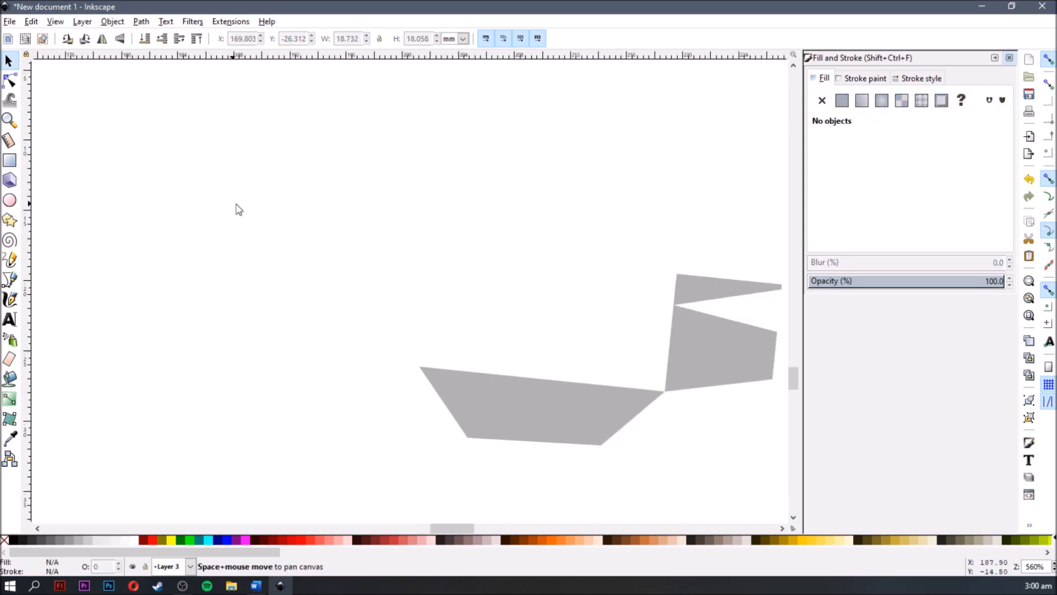
- Delete the grey trapezoid piece, and undo the deletions of both the trapezoid and the parallelogram
{"action": "right_click", "coordinate": [511, 404]}
{"action": "left_click", "coordinate": [479, 404]}
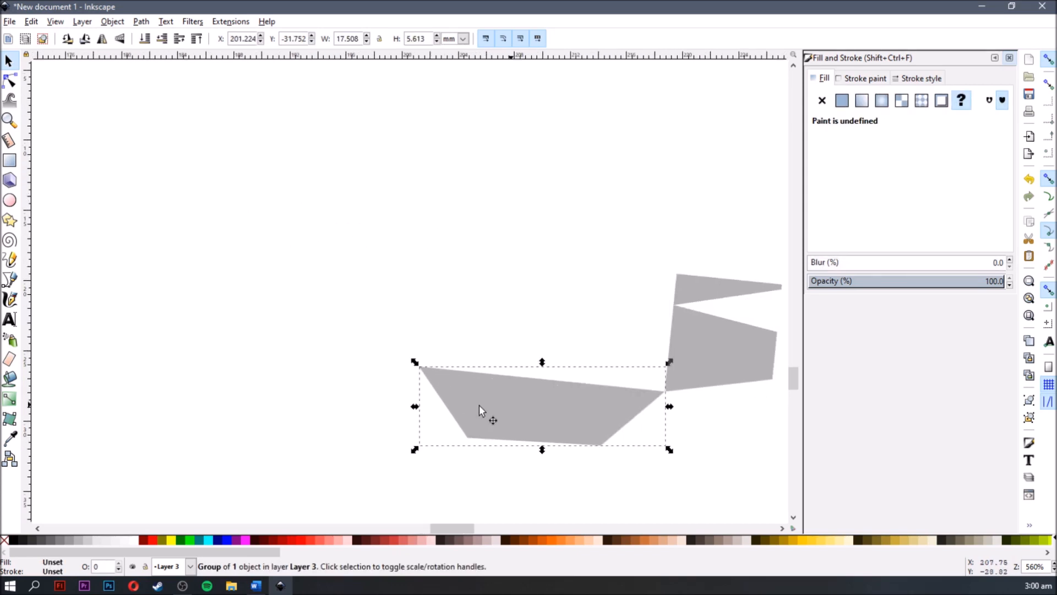
{"action": "right_click", "coordinate": [479, 405]}
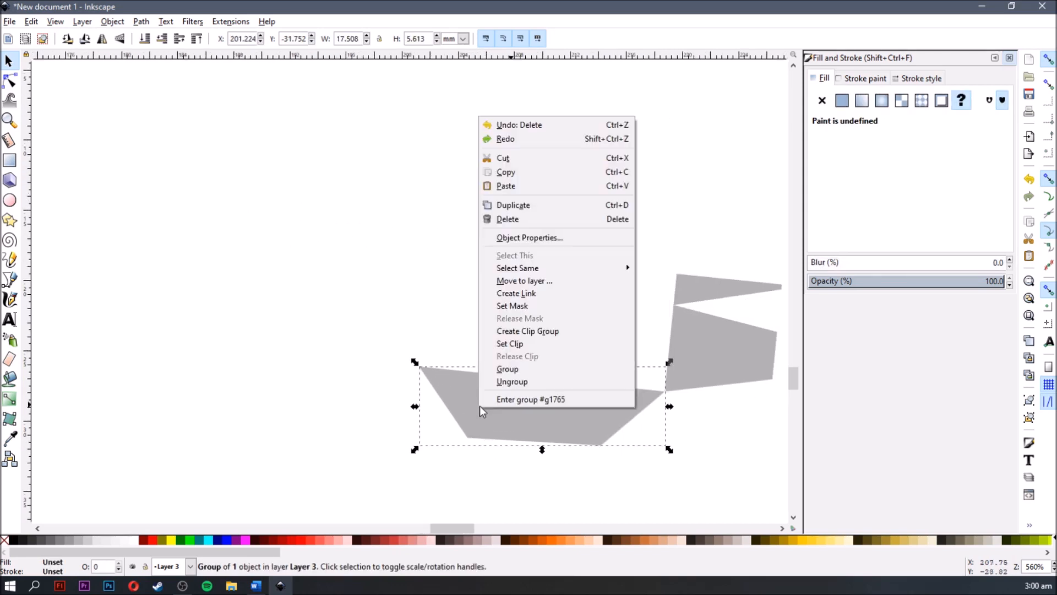
{"action": "left_click", "coordinate": [516, 223]}
{"action": "key", "text": "ctrl+z"}
{"action": "key", "text": "ctrl+z"}
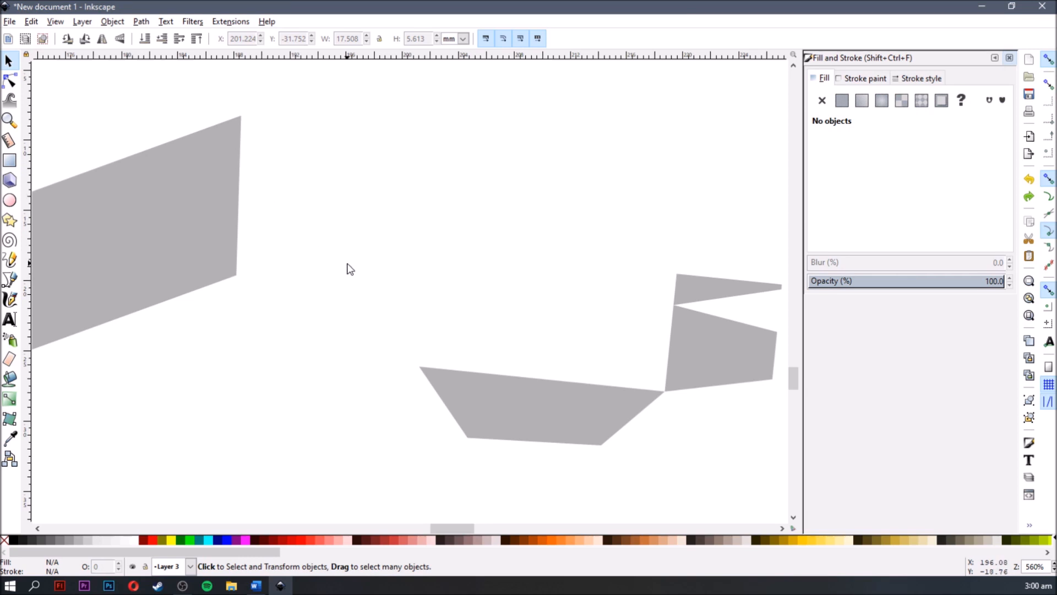
- Reshape the grey parallelogram with the Node tool by pulling its lower-right corner and the adjacent bottom-edge node downward
{"action": "scroll", "coordinate": [351, 272], "scroll_direction": "down", "scroll_amount": 1}
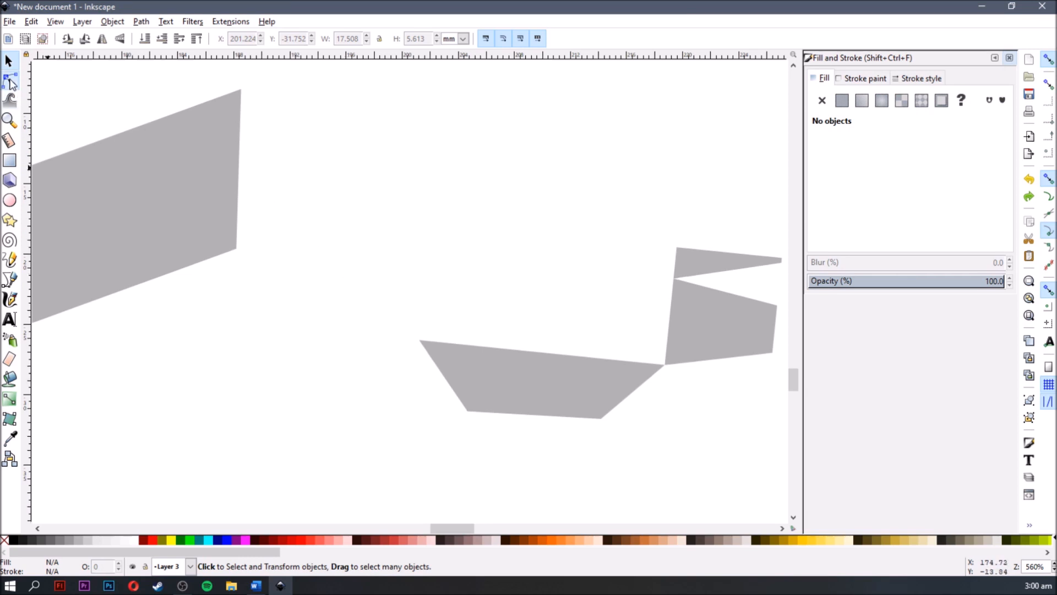
{"action": "left_click", "coordinate": [9, 81]}
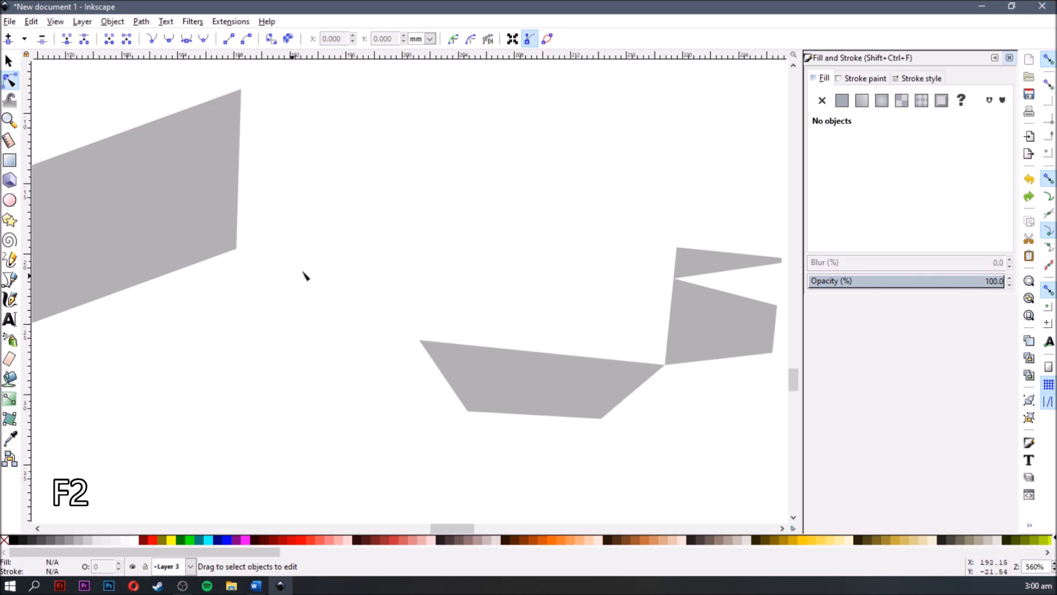
{"action": "left_click_drag", "start_coordinate": [346, 266], "coordinate": [564, 288]}
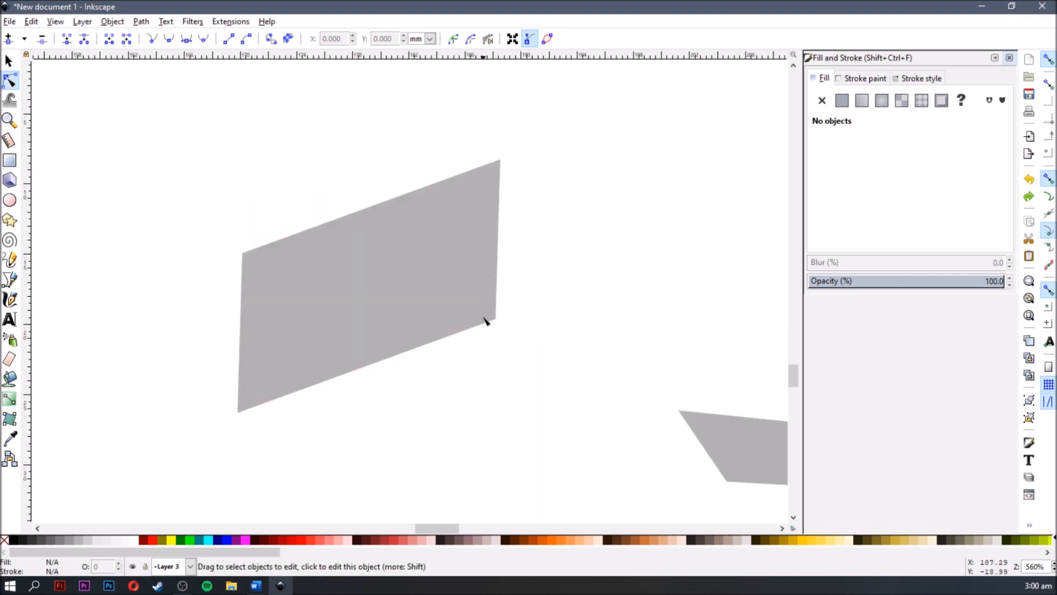
{"action": "scroll", "coordinate": [485, 309], "scroll_direction": "up", "scroll_amount": 2}
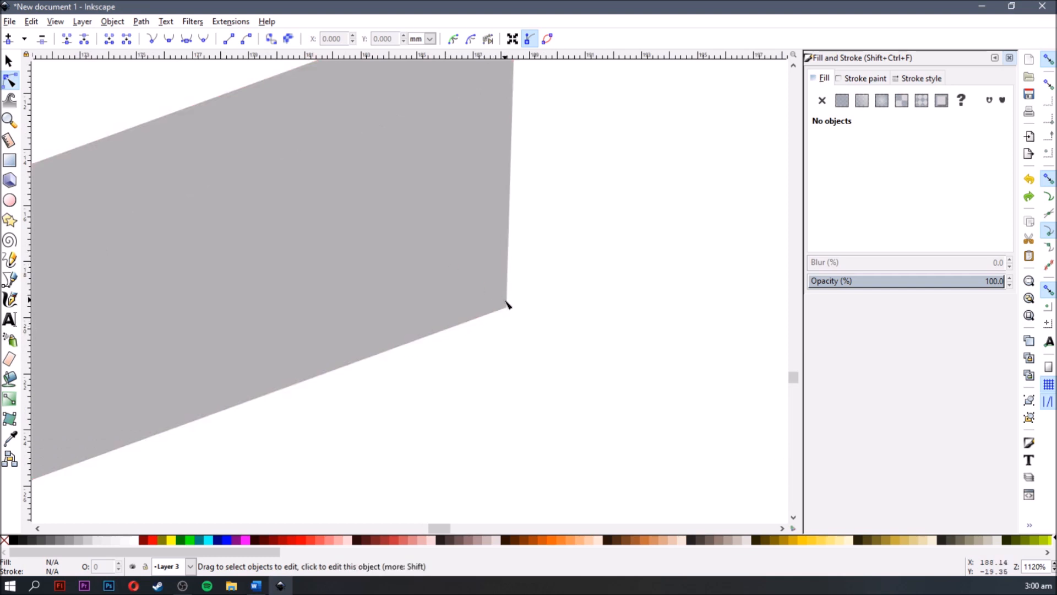
{"action": "left_click", "coordinate": [488, 295]}
{"action": "scroll", "coordinate": [521, 330], "scroll_direction": "up", "scroll_amount": 1}
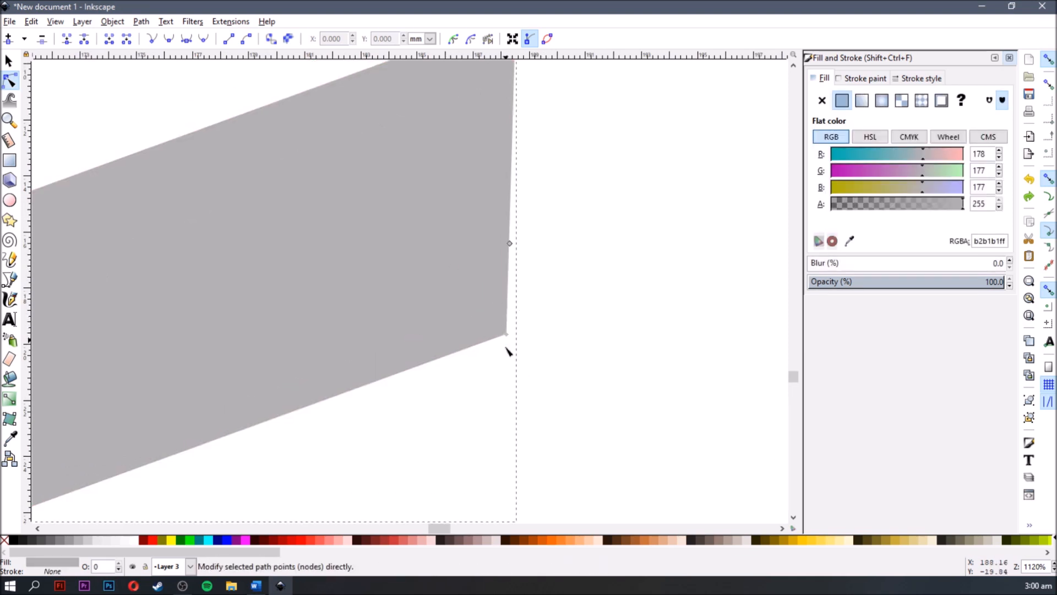
{"action": "left_click_drag", "start_coordinate": [499, 366], "coordinate": [468, 401]}
{"action": "double_click", "coordinate": [604, 304]}
{"action": "left_click_drag", "start_coordinate": [641, 342], "coordinate": [615, 272]}
{"action": "scroll", "coordinate": [615, 272], "scroll_direction": "down", "scroll_amount": 3, "text": "ctrl"}
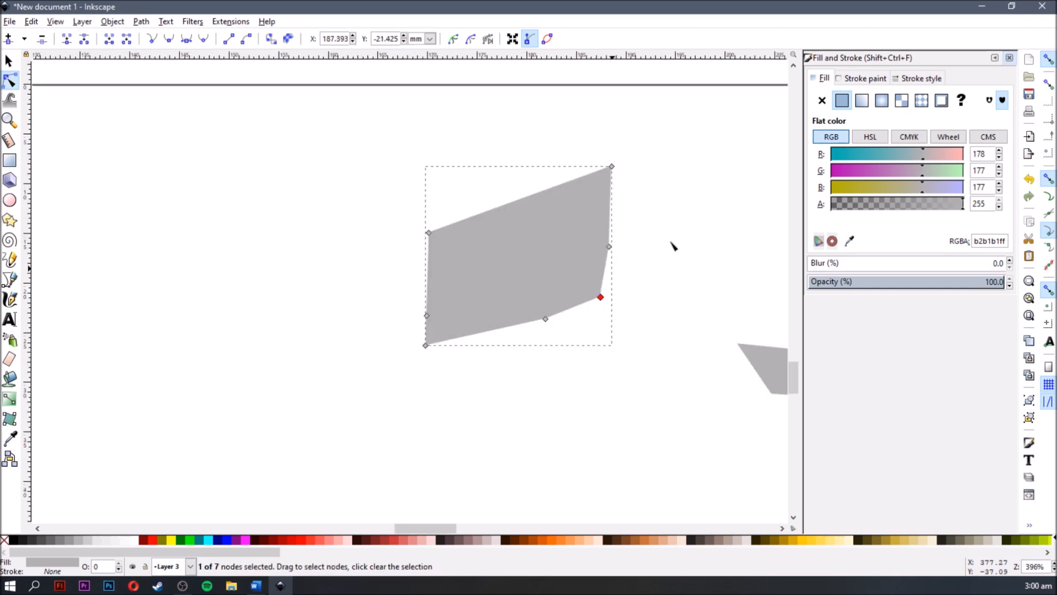
- Try moving the lower-right node of the trapezoid tab outline beside the (1-9) label, and undo the move
{"action": "scroll", "coordinate": [672, 243], "scroll_direction": "up", "scroll_amount": 10}
{"action": "scroll", "coordinate": [689, 158], "scroll_direction": "up", "scroll_amount": 3, "text": "ctrl"}
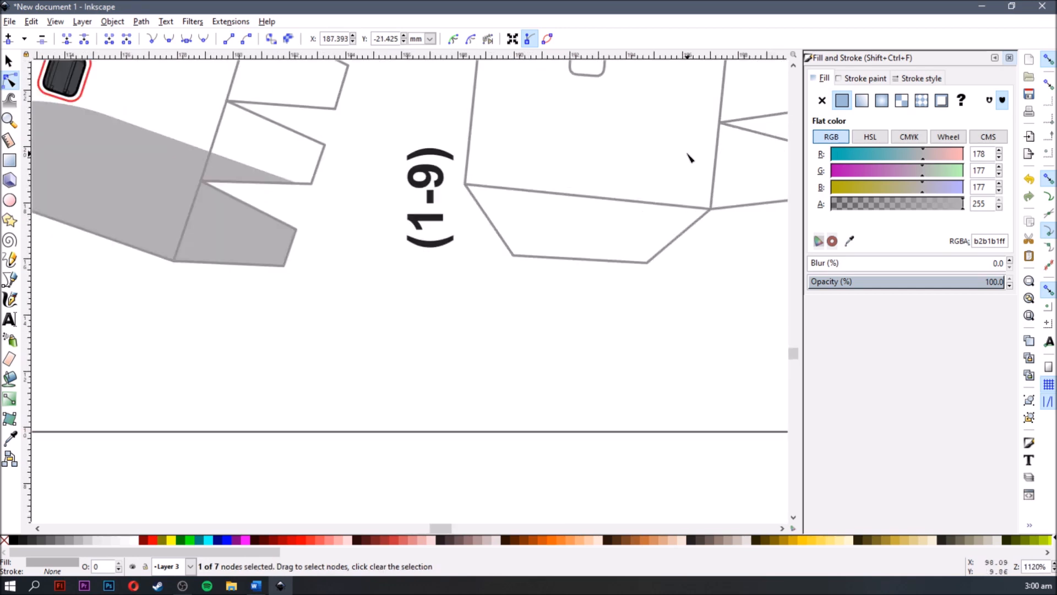
{"action": "left_click", "coordinate": [652, 273]}
{"action": "left_click", "coordinate": [727, 269]}
{"action": "left_click_drag", "start_coordinate": [593, 342], "coordinate": [604, 365]}
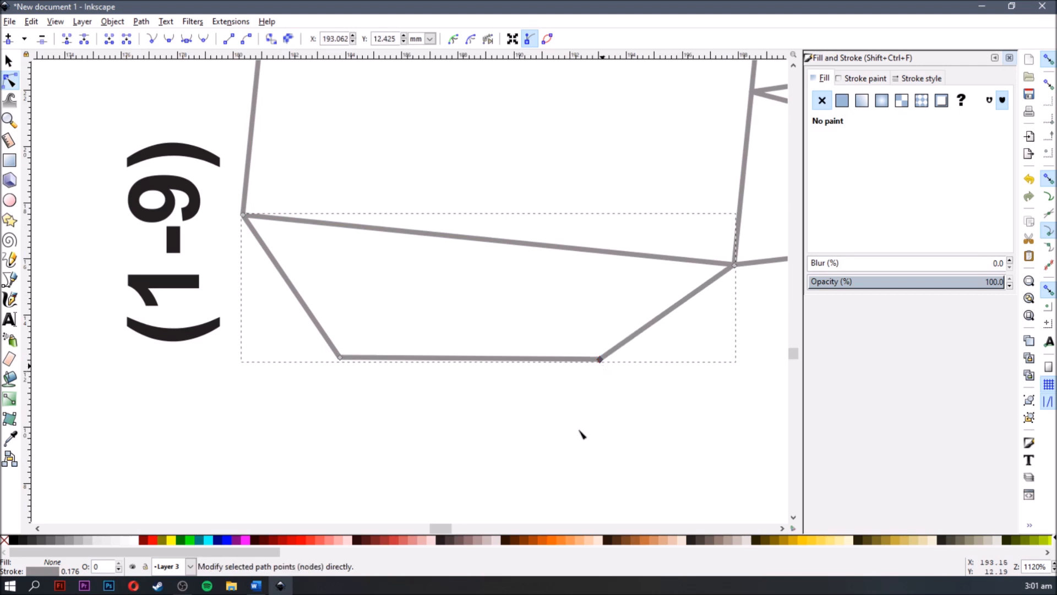
{"action": "key", "text": "ctrl+z"}
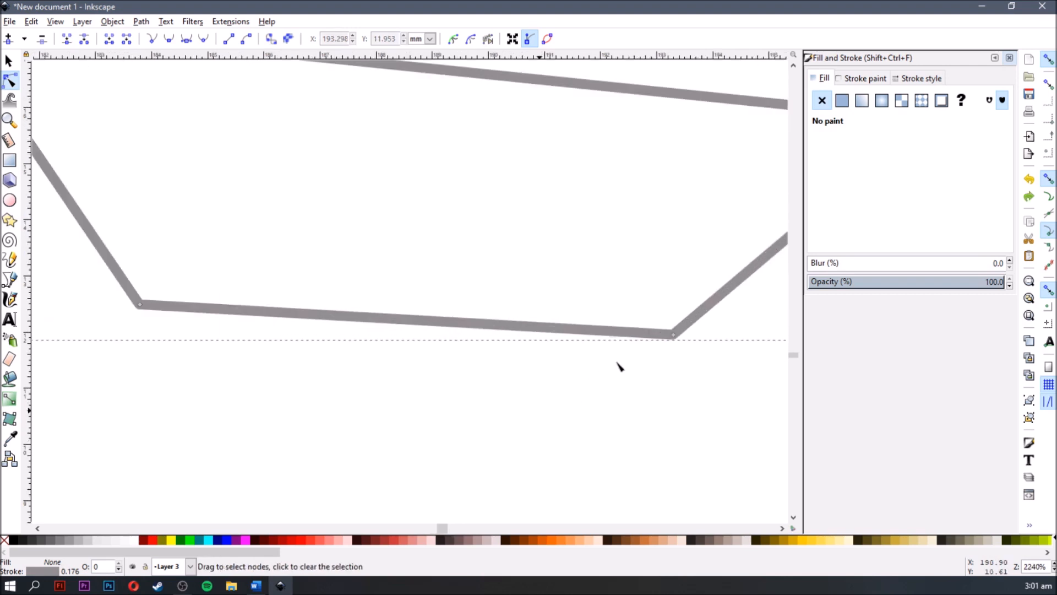
- Insert a new node midway between the two bottom corner nodes of the trapezoid tab
{"action": "left_click", "coordinate": [674, 335]}
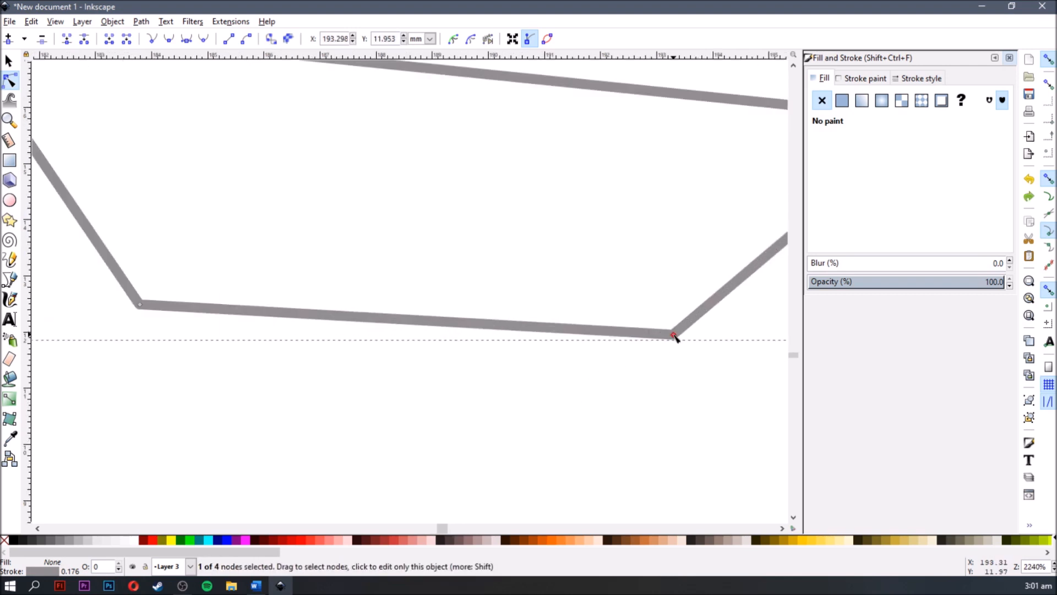
{"action": "left_click", "coordinate": [140, 304], "text": "shift"}
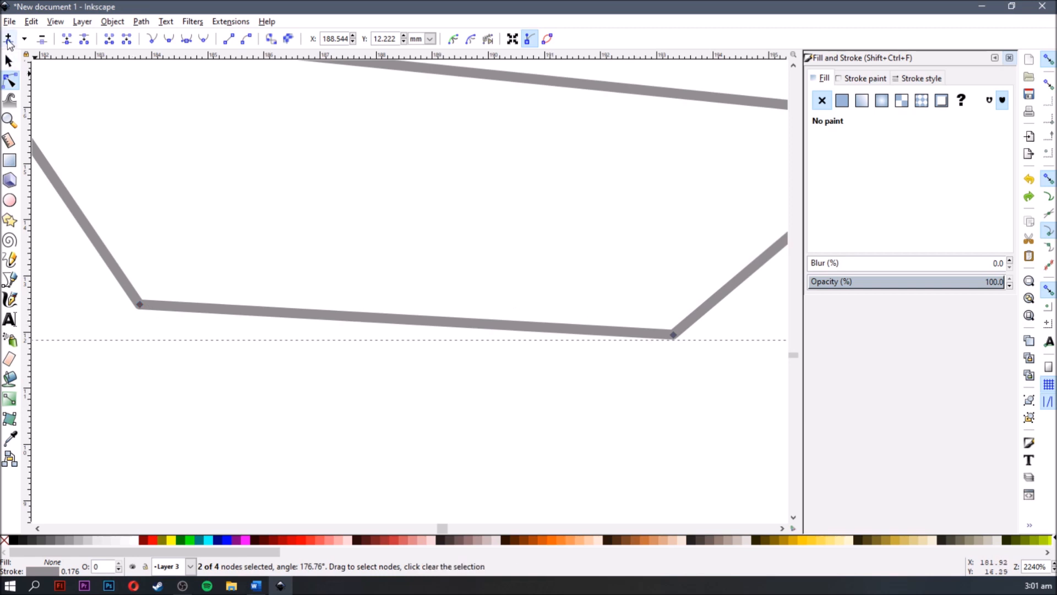
{"action": "left_click", "coordinate": [9, 39]}
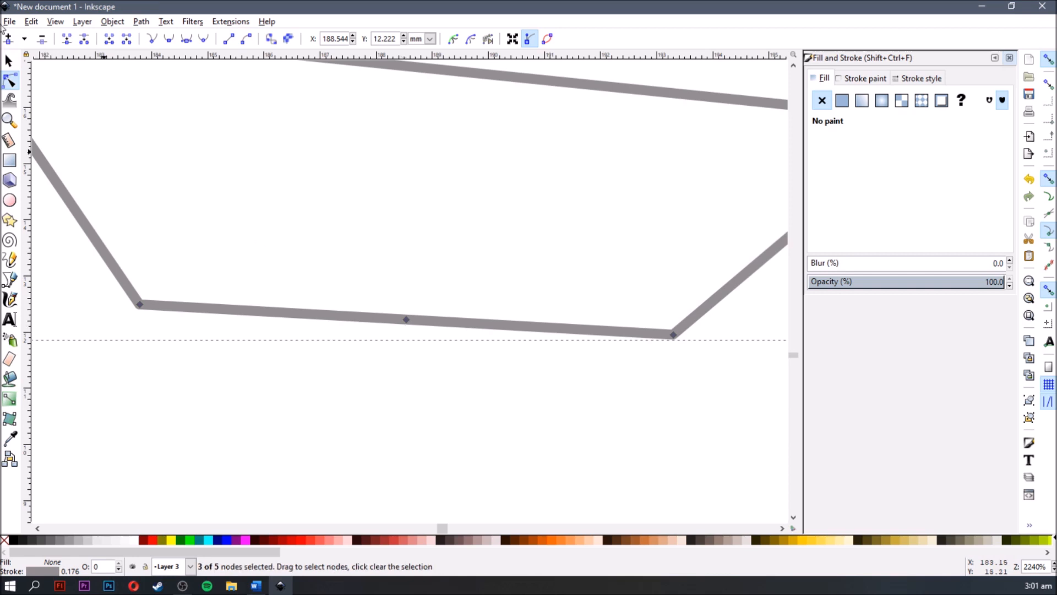
- Try pulling the middle node of the tab's bottom edge downward, and undo the move
{"action": "left_click", "coordinate": [241, 359]}
{"action": "left_click_drag", "start_coordinate": [406, 320], "coordinate": [397, 354]}
{"action": "key", "text": "ctrl+z"}
- Select the tab's bottom-left corner and middle nodes and repeatedly insert nodes between them until 33 nodes are selected
{"action": "left_click", "coordinate": [298, 440]}
{"action": "key", "text": "space"}
{"action": "left_click_drag", "start_coordinate": [356, 437], "coordinate": [382, 428]}
{"action": "left_click", "coordinate": [699, 325]}
{"action": "left_click", "coordinate": [165, 296], "text": "shift"}
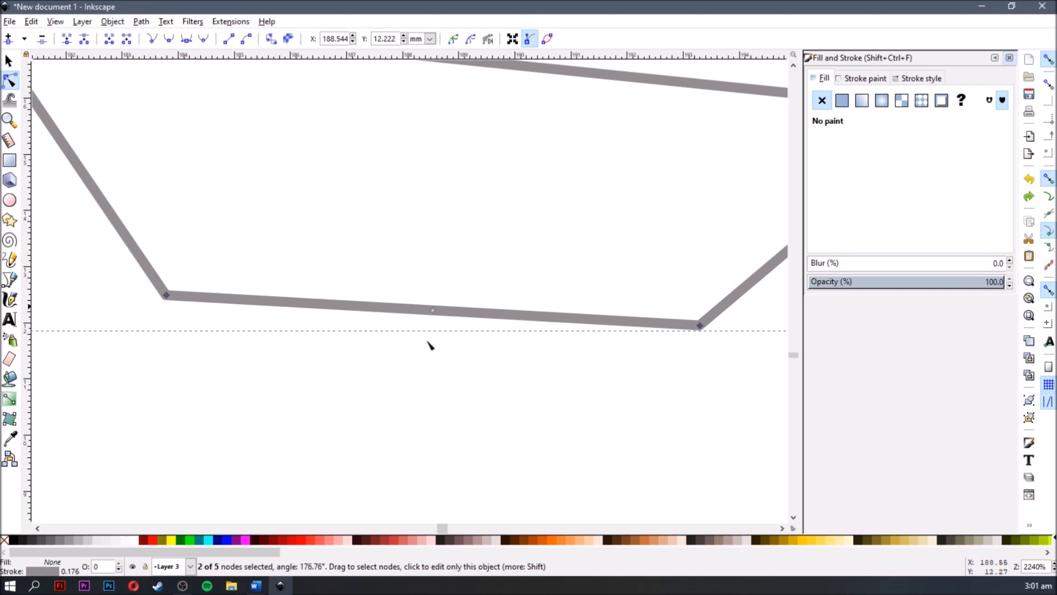
{"action": "left_click", "coordinate": [418, 394]}
{"action": "left_click", "coordinate": [433, 310]}
{"action": "left_click", "coordinate": [166, 296], "text": "shift"}
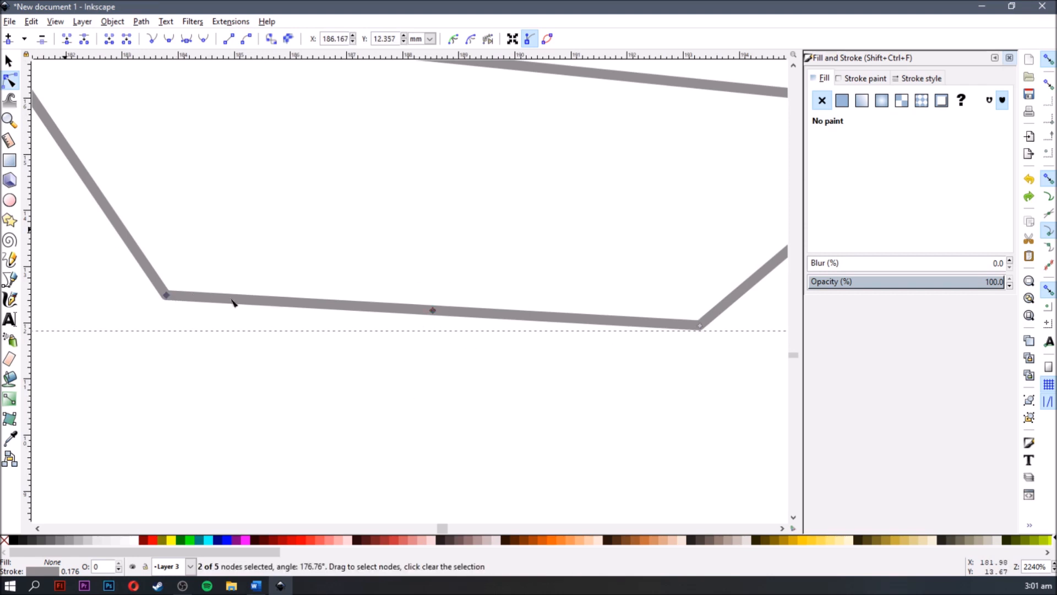
{"action": "key", "text": "Insert"}
{"action": "key", "text": "Insert"}
{"action": "key", "text": "Insert"}
{"action": "key", "text": "Insert"}
{"action": "key", "text": "Insert"}
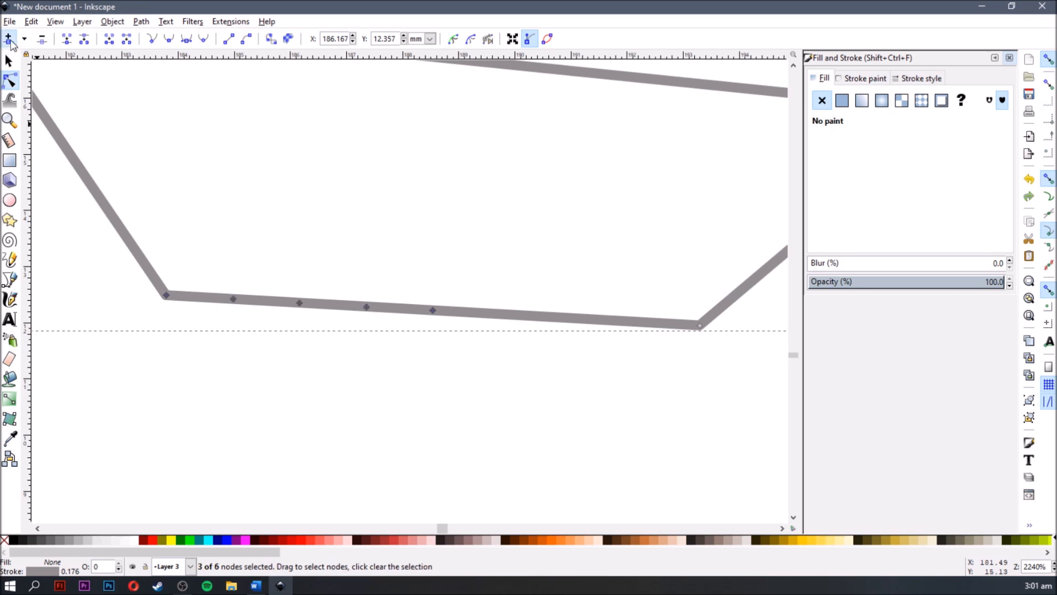
- Delete three adjacent nodes from the middle of the dense node row, and reselect the tab outline for node editing
{"action": "left_click", "coordinate": [242, 378]}
{"action": "scroll", "coordinate": [252, 349], "scroll_direction": "up", "scroll_amount": 1}
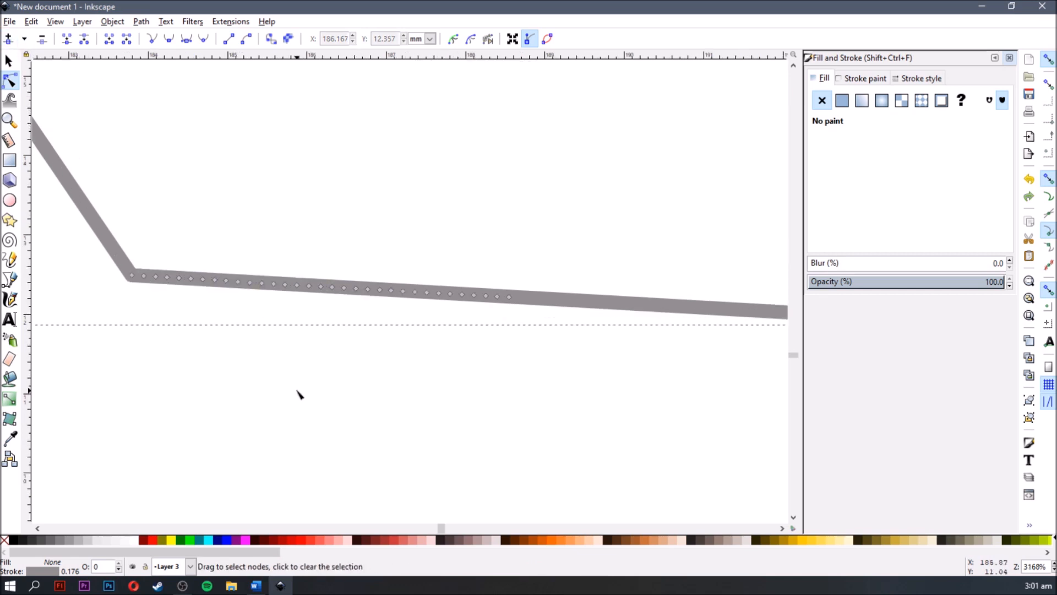
{"action": "left_click", "coordinate": [309, 286]}
{"action": "left_click", "coordinate": [297, 285], "text": "shift"}
{"action": "left_click", "coordinate": [285, 285], "text": "shift"}
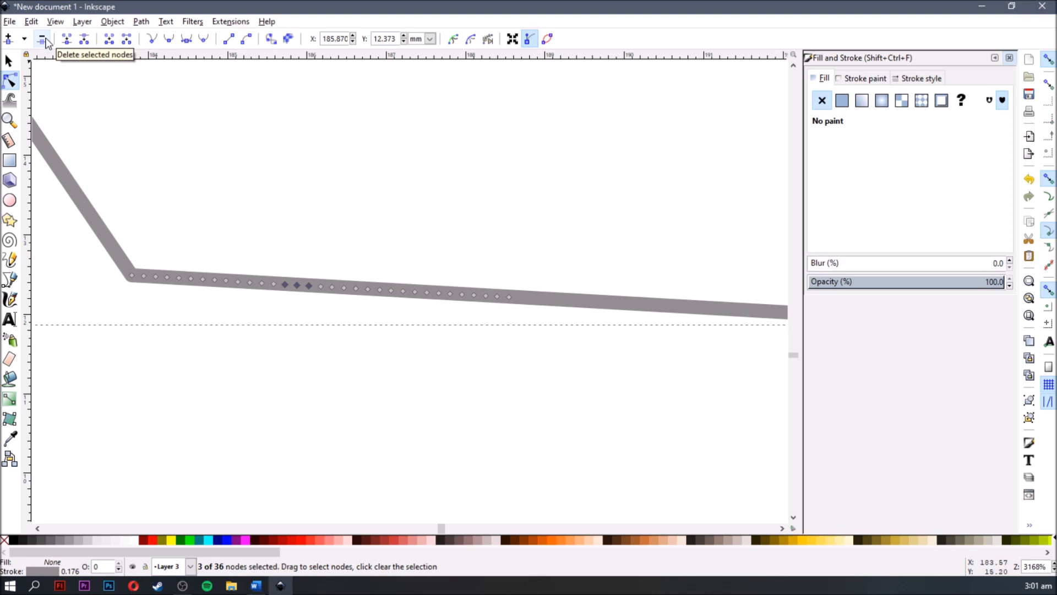
{"action": "left_click", "coordinate": [42, 39]}
{"action": "left_click", "coordinate": [308, 335]}
{"action": "left_click", "coordinate": [297, 288]}
{"action": "left_click", "coordinate": [309, 397]}
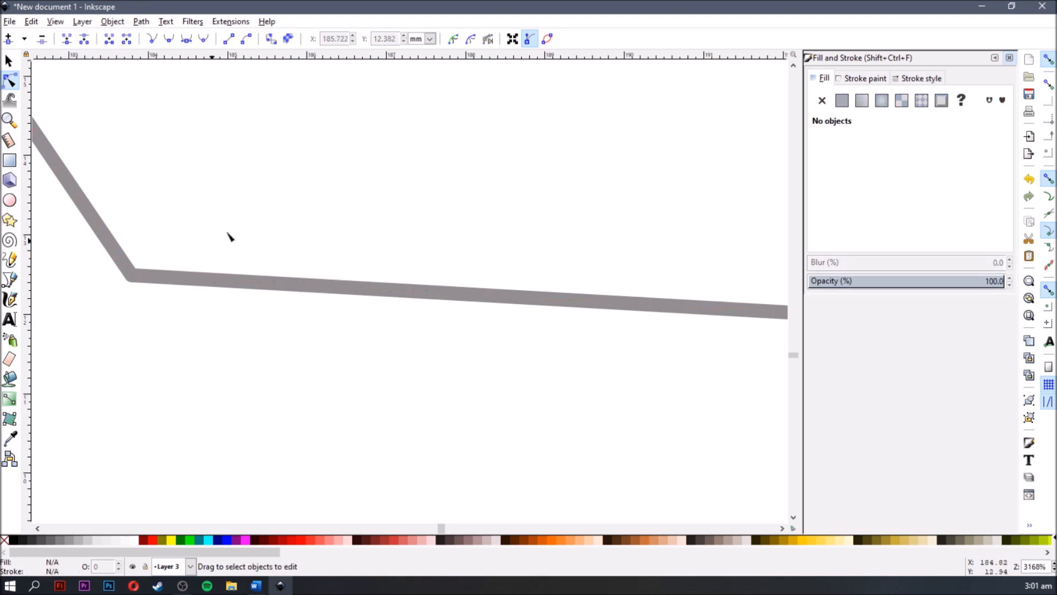
{"action": "left_click", "coordinate": [320, 290]}
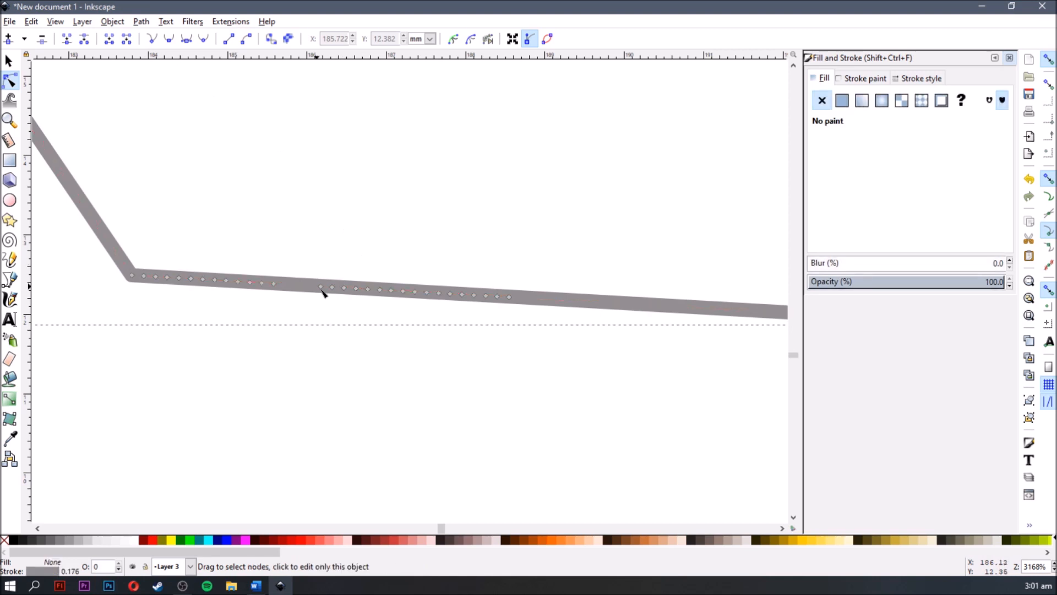
- Pull the node beside the gap down below the bottom edge and extend its Bezier handles to form a rounded knob
{"action": "scroll", "coordinate": [323, 291], "scroll_direction": "up", "scroll_amount": 2}
{"action": "left_click", "coordinate": [327, 277]}
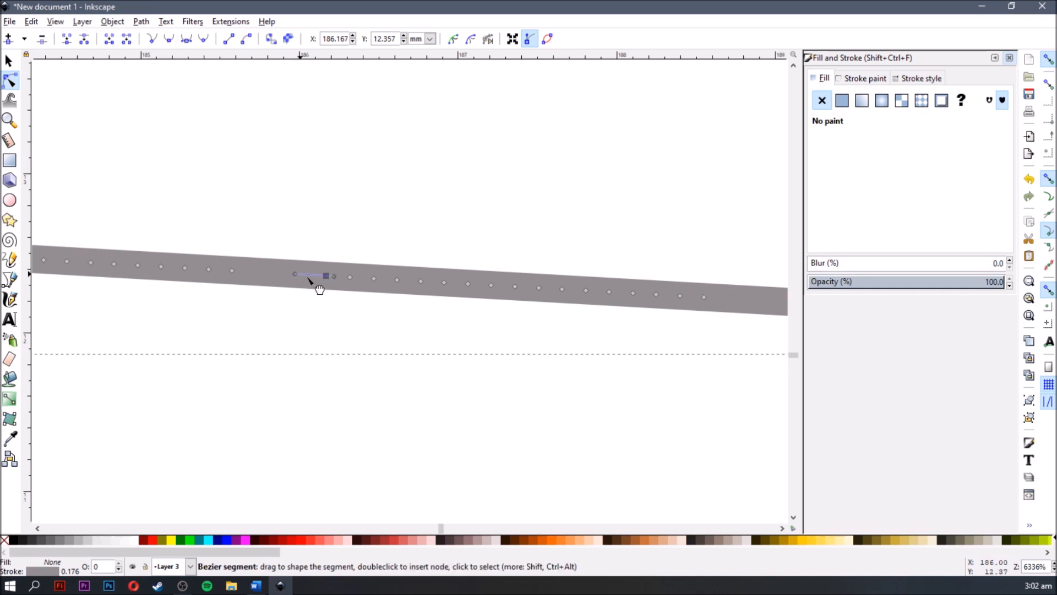
{"action": "left_click_drag", "start_coordinate": [326, 278], "coordinate": [483, 451]}
{"action": "left_click_drag", "start_coordinate": [230, 417], "coordinate": [99, 405]}
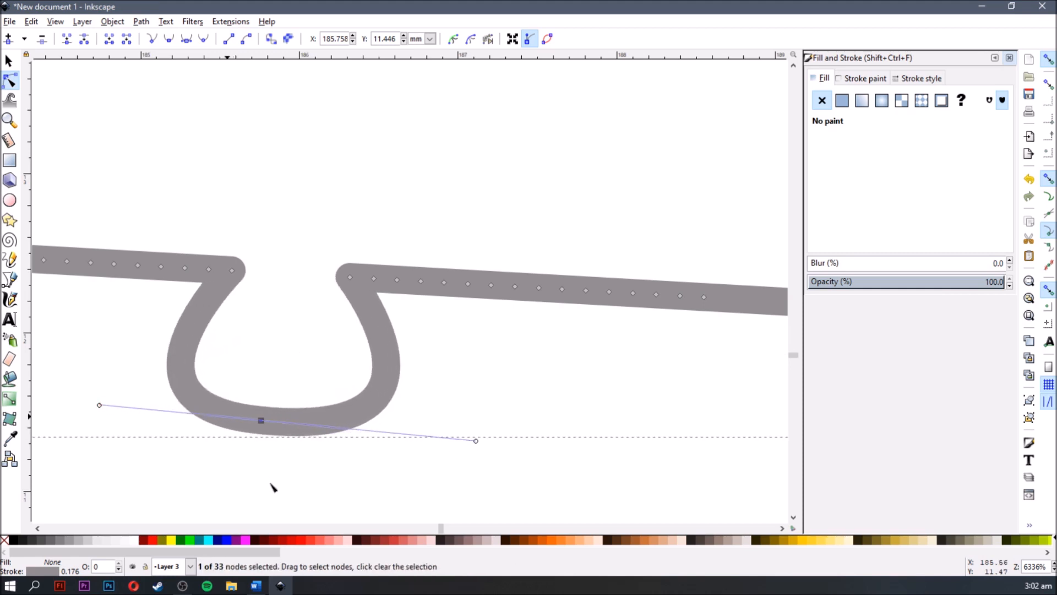
{"action": "left_click", "coordinate": [272, 486]}
{"action": "scroll", "coordinate": [272, 487], "scroll_direction": "down", "scroll_amount": 4}
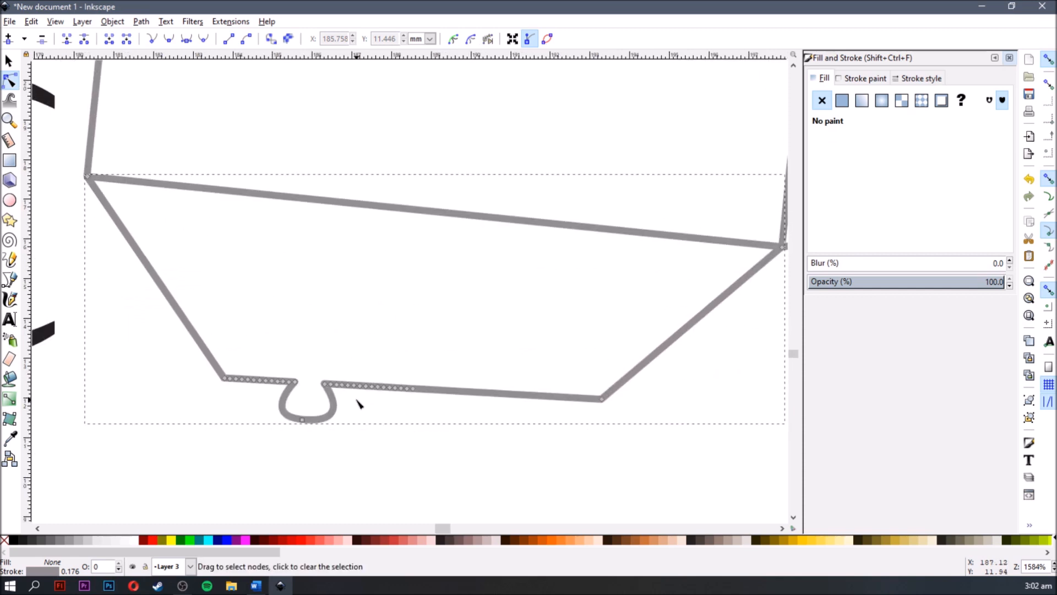
- Pull four more bottom-edge nodes downward beside the rounded knob to form two angular teeth on the tab
{"action": "scroll", "coordinate": [358, 405], "scroll_direction": "up", "scroll_amount": 2}
{"action": "left_click_drag", "start_coordinate": [364, 373], "coordinate": [341, 451]}
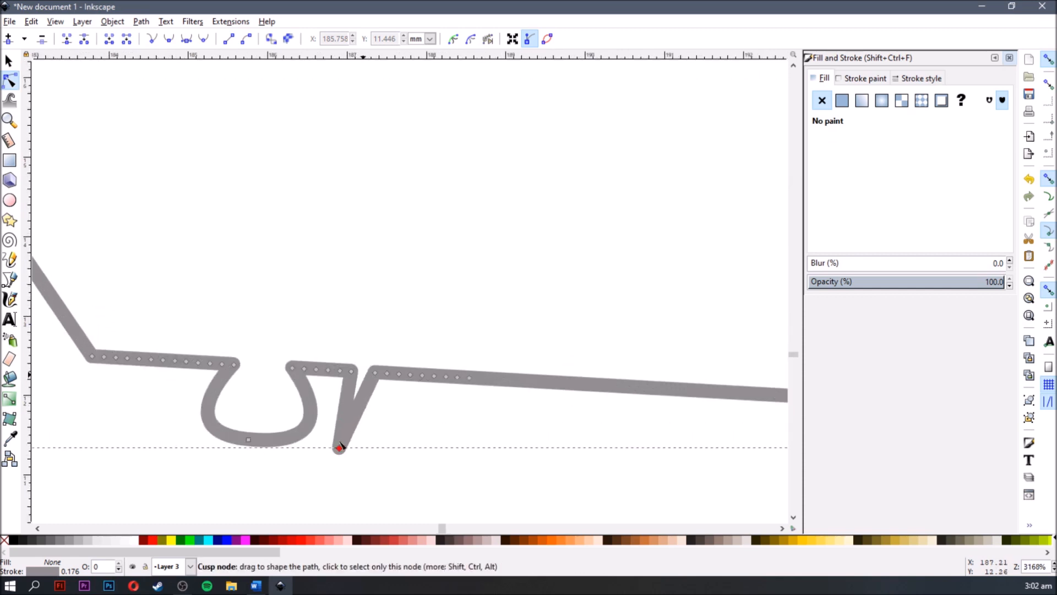
{"action": "left_click_drag", "start_coordinate": [375, 373], "coordinate": [420, 471]}
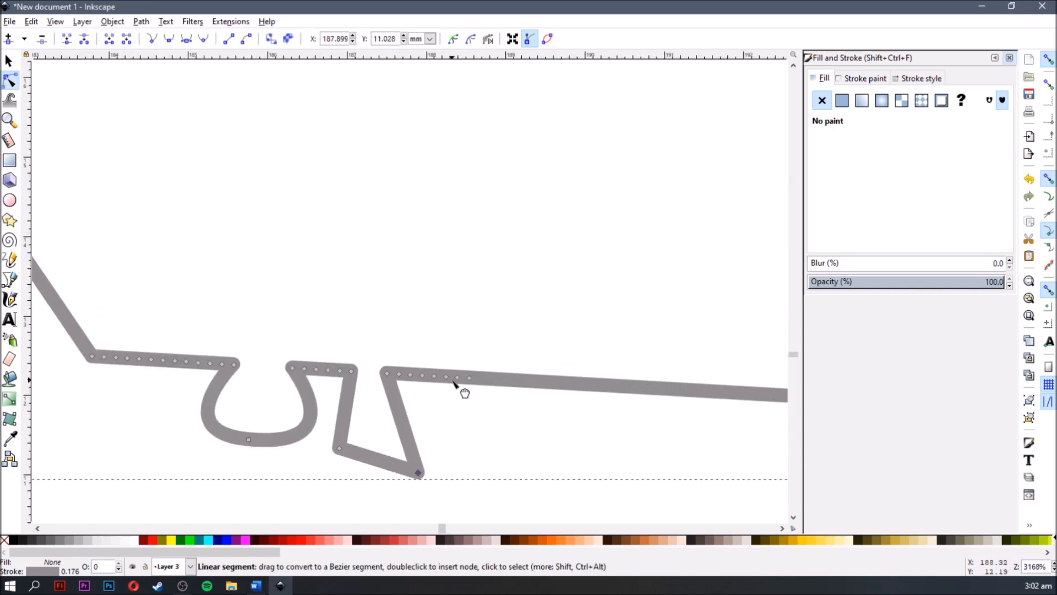
{"action": "left_click_drag", "start_coordinate": [458, 377], "coordinate": [480, 463]}
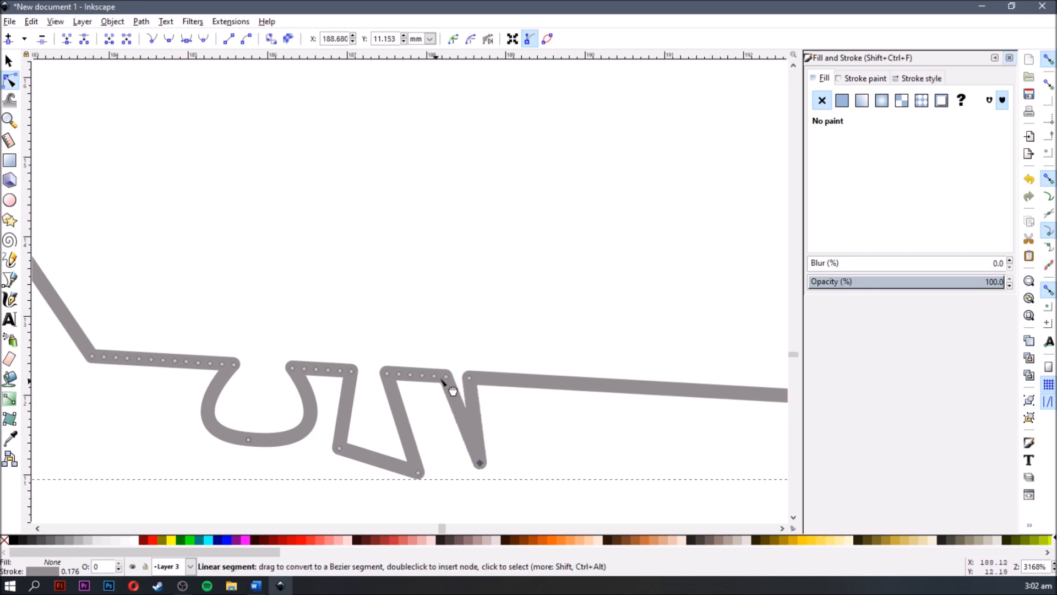
{"action": "left_click_drag", "start_coordinate": [446, 376], "coordinate": [429, 426]}
- Raise the upper-right corner node of the reshaped grey parallelogram below the page, and return to the trapezoid tab
{"action": "scroll", "coordinate": [440, 439], "scroll_direction": "down", "scroll_amount": 2}
{"action": "left_click_drag", "start_coordinate": [457, 352], "coordinate": [402, 264]}
{"action": "scroll", "coordinate": [417, 357], "scroll_direction": "down", "scroll_amount": 2}
{"action": "left_click", "coordinate": [436, 417]}
{"action": "scroll", "coordinate": [436, 417], "scroll_direction": "down", "scroll_amount": 4}
{"action": "left_click_drag", "start_coordinate": [417, 359], "coordinate": [358, 253]}
{"action": "scroll", "coordinate": [364, 489], "scroll_direction": "up", "scroll_amount": 1}
{"action": "left_click", "coordinate": [377, 460]}
{"action": "left_click_drag", "start_coordinate": [421, 412], "coordinate": [397, 252]}
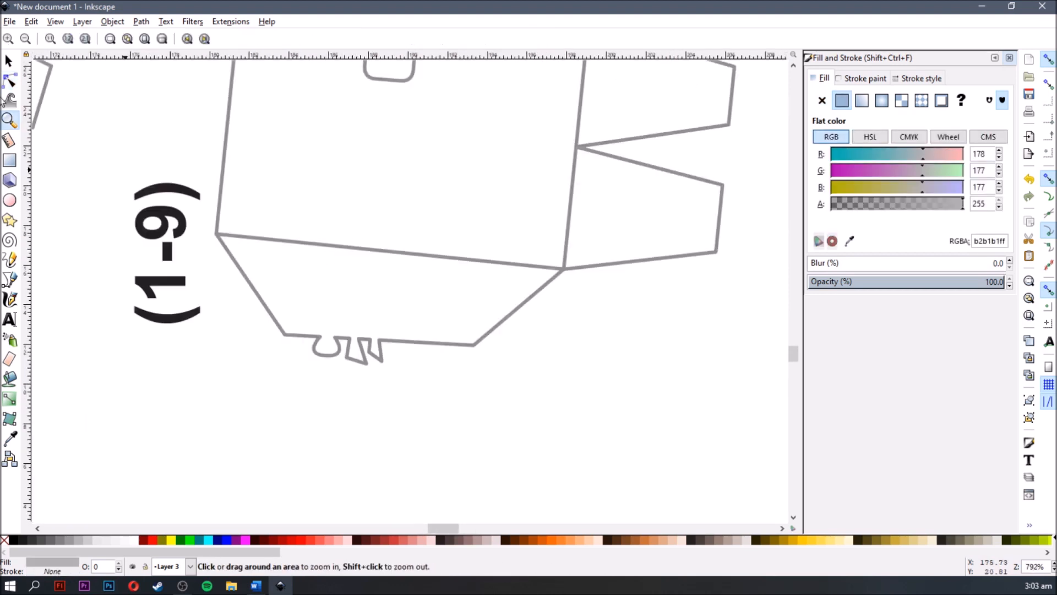
- Measure the trapezoid tab's long upper edge from corner to corner, and switch the measurement units to cm
{"action": "left_click", "coordinate": [9, 144]}
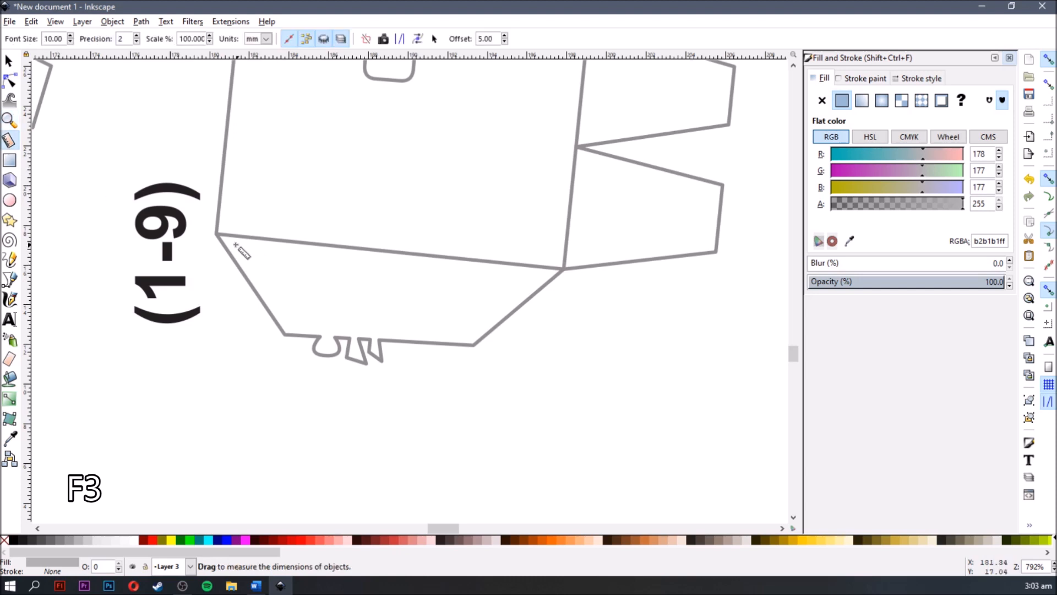
{"action": "left_click_drag", "start_coordinate": [217, 235], "coordinate": [564, 269]}
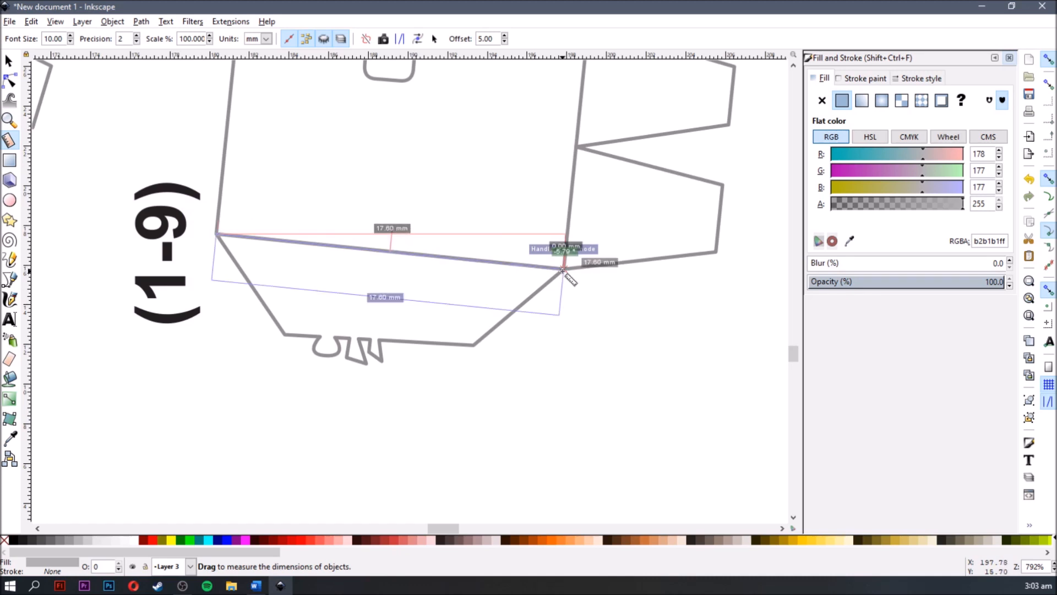
{"action": "scroll", "coordinate": [562, 270], "scroll_direction": "up", "scroll_amount": 1}
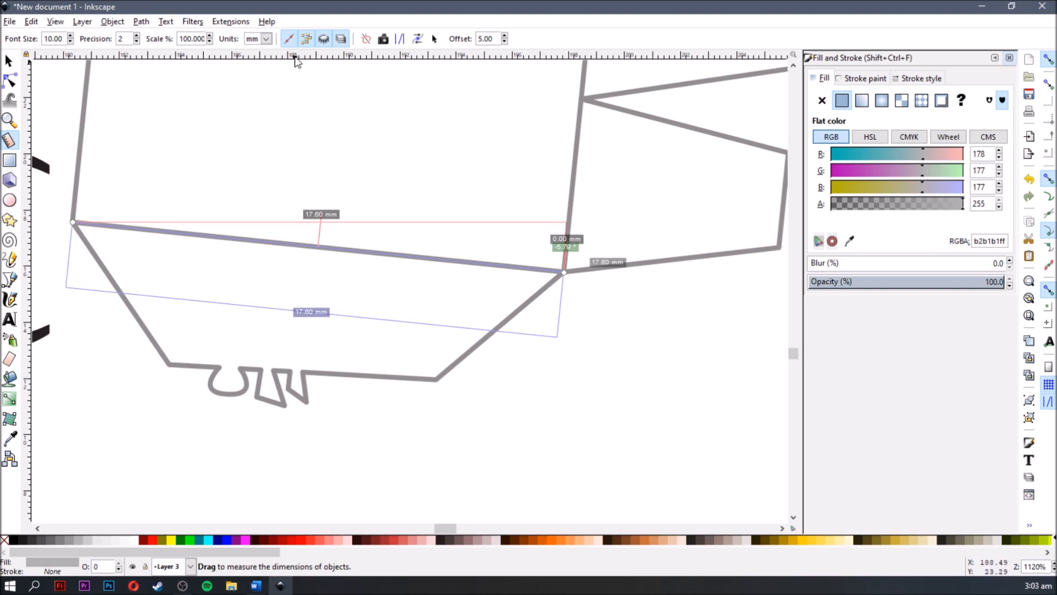
{"action": "left_click", "coordinate": [267, 39]}
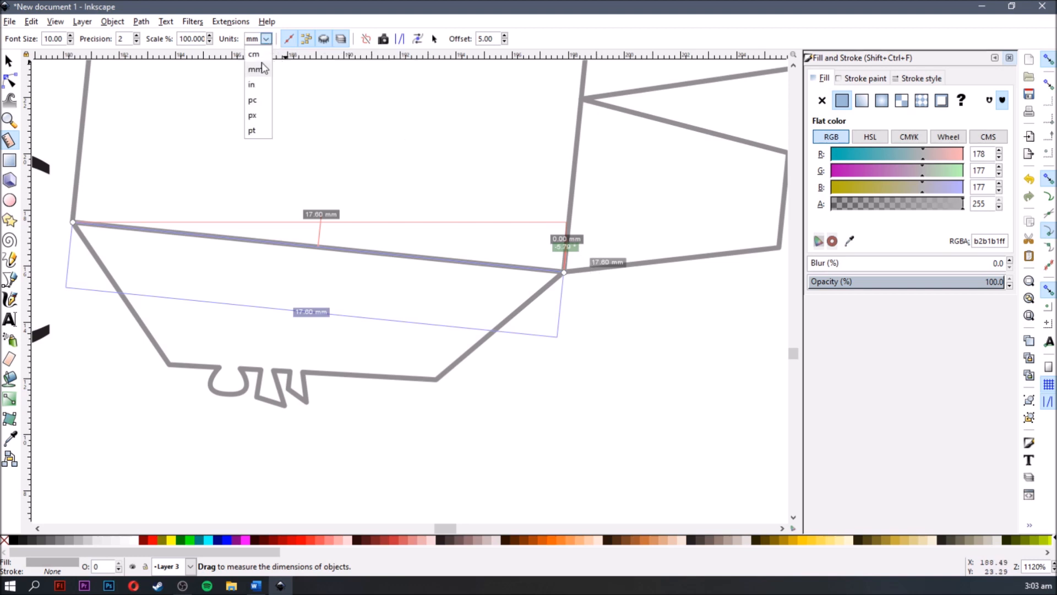
{"action": "left_click", "coordinate": [253, 54]}
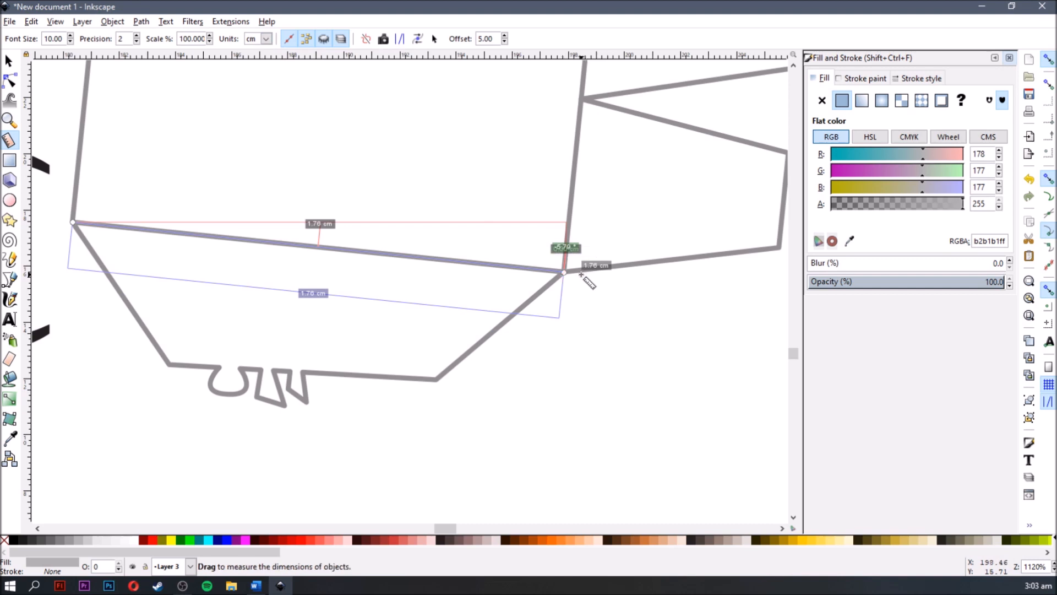
{"action": "scroll", "coordinate": [579, 257], "scroll_direction": "up", "scroll_amount": 2}
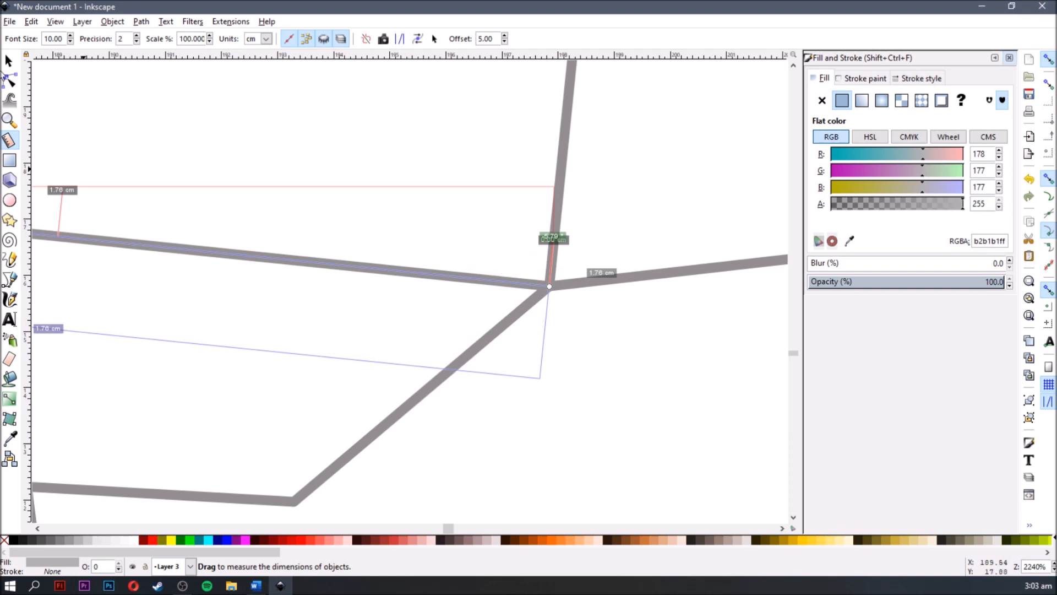
- Switch back to the Selector tool and bring the separated grey pieces below the page into view
{"action": "left_click", "coordinate": [8, 60]}
{"action": "scroll", "coordinate": [451, 327], "scroll_direction": "down", "scroll_amount": 5}
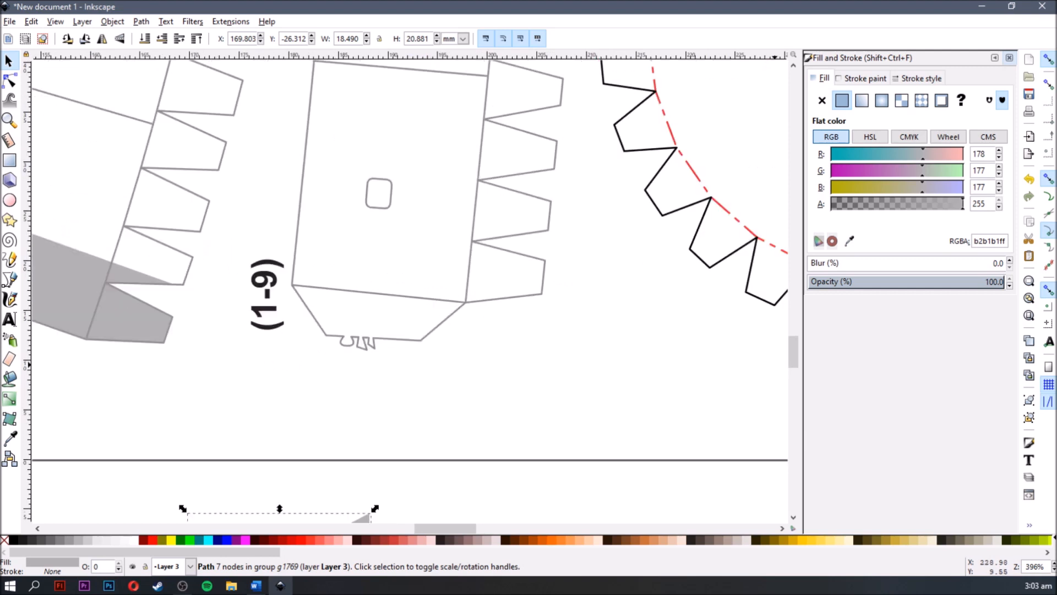
{"action": "scroll", "coordinate": [367, 377], "scroll_direction": "down", "scroll_amount": 8}
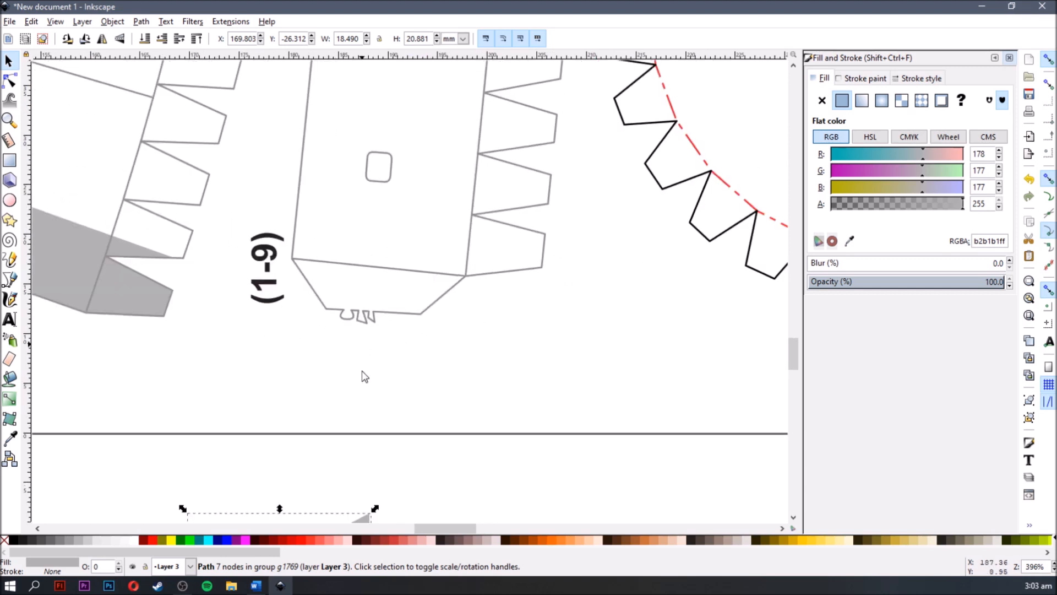
{"action": "scroll", "coordinate": [540, 399], "scroll_direction": "down", "scroll_amount": 15}
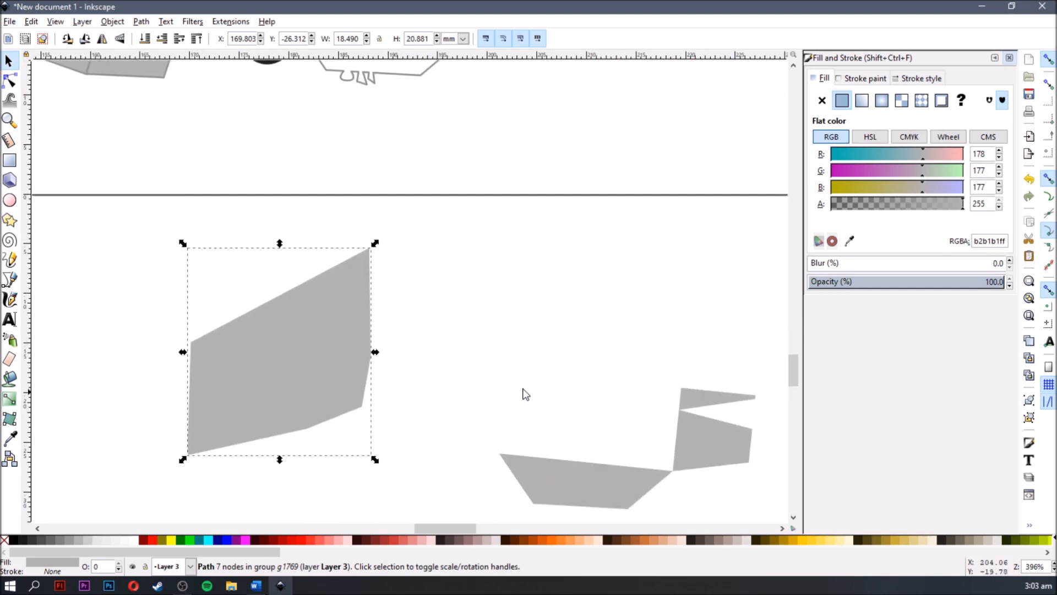
- Draw a rectangle about 10.5 × 8.3 mm in the empty area below the separated grey pieces
{"action": "left_click", "coordinate": [215, 350]}
{"action": "key", "text": "space"}
{"action": "left_click_drag", "start_coordinate": [241, 333], "coordinate": [329, 271]}
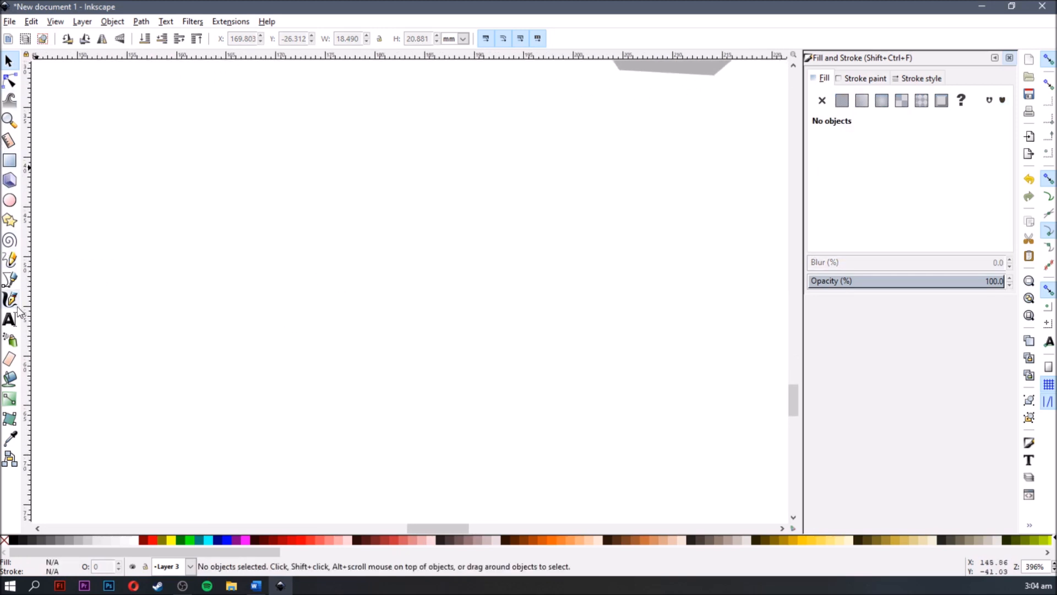
{"action": "scroll", "coordinate": [263, 216], "scroll_direction": "up", "scroll_amount": 2}
{"action": "scroll", "coordinate": [104, 174], "scroll_direction": "up", "scroll_amount": 2}
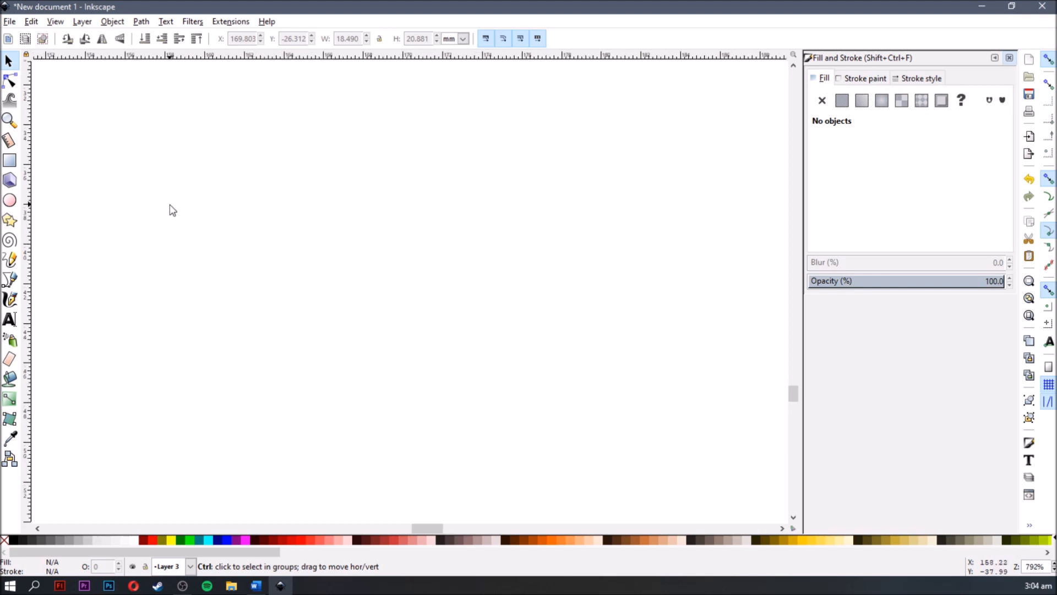
{"action": "left_click", "coordinate": [10, 161]}
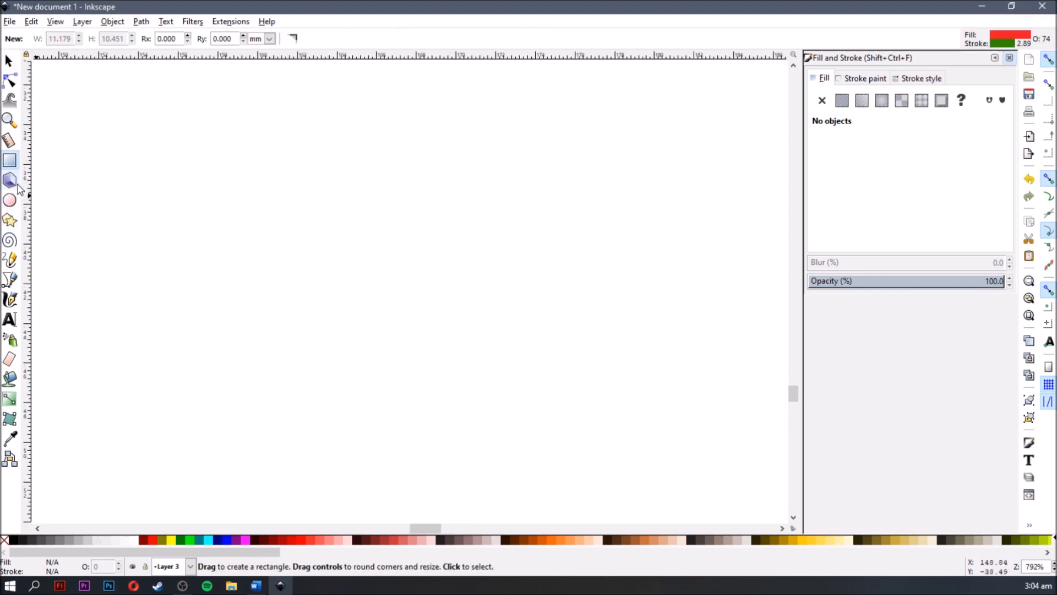
{"action": "key", "text": "F4"}
{"action": "left_click_drag", "start_coordinate": [192, 303], "coordinate": [413, 125]}
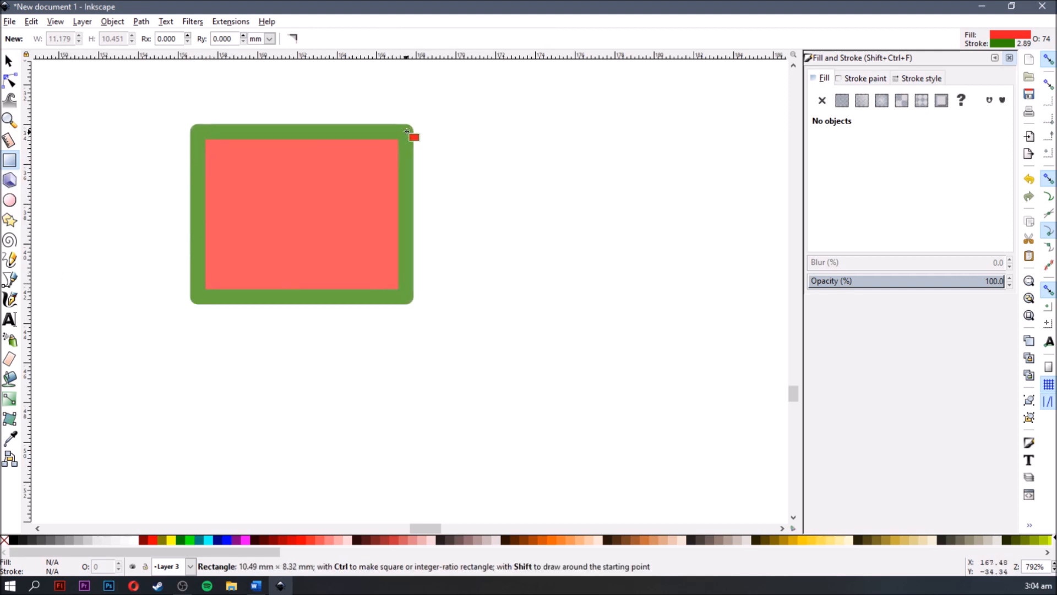
- Try the rectangle without a fill, restore its red fill, and remove its green stroke
{"action": "left_click", "coordinate": [820, 101]}
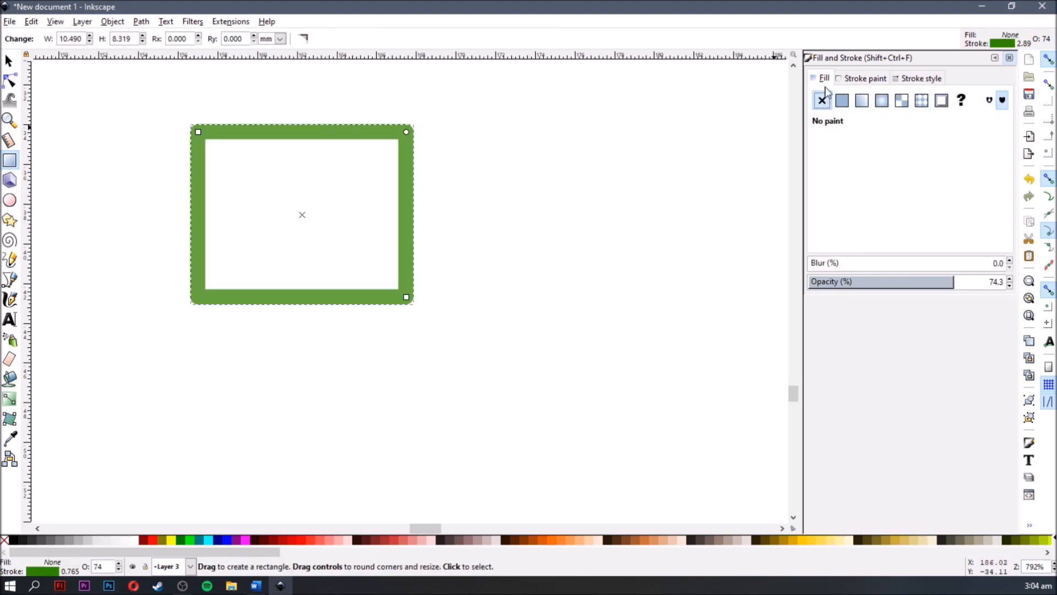
{"action": "key", "text": "ctrl+z"}
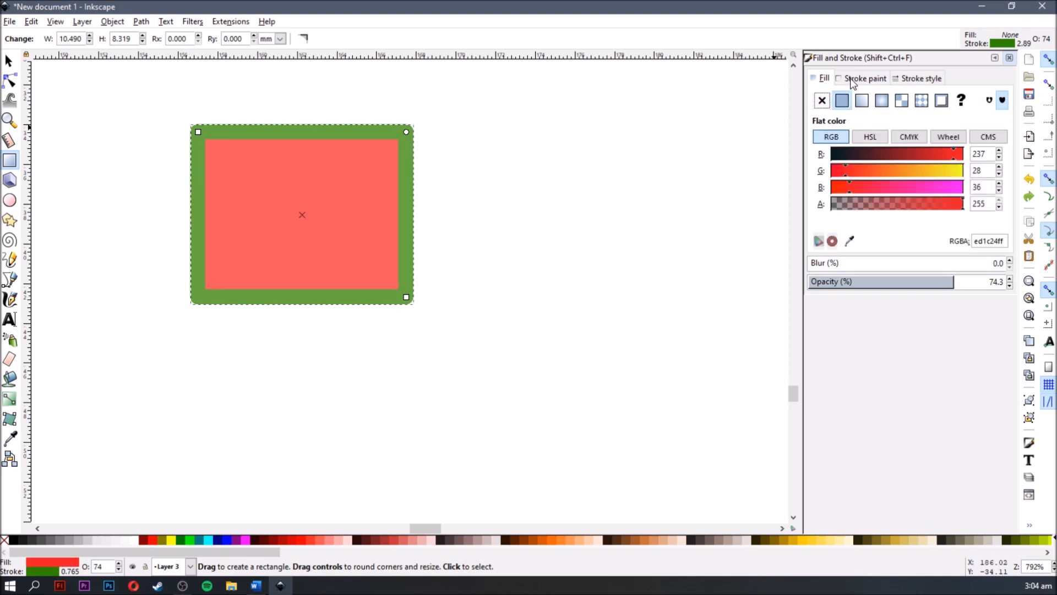
{"action": "left_click", "coordinate": [853, 82]}
{"action": "left_click", "coordinate": [821, 101]}
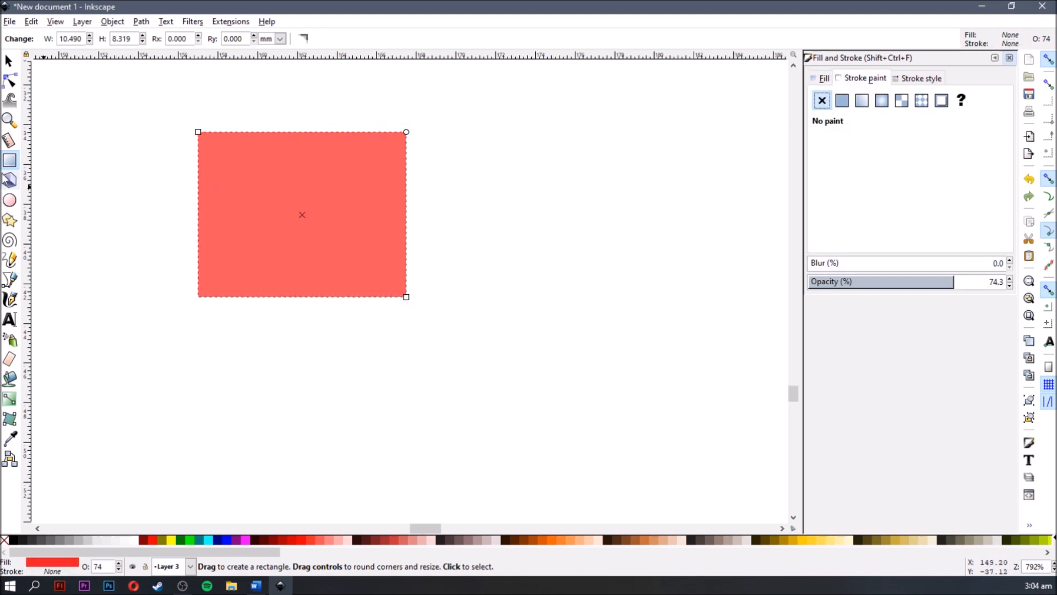
- Draw an ellipse about 9 × 6.6 mm to the right of the red rectangle and give it a flat black fill
{"action": "left_click", "coordinate": [10, 200]}
{"action": "key", "text": "F5"}
{"action": "left_click_drag", "start_coordinate": [467, 286], "coordinate": [584, 194]}
{"action": "left_click", "coordinate": [503, 314]}
{"action": "left_click_drag", "start_coordinate": [442, 349], "coordinate": [621, 218]}
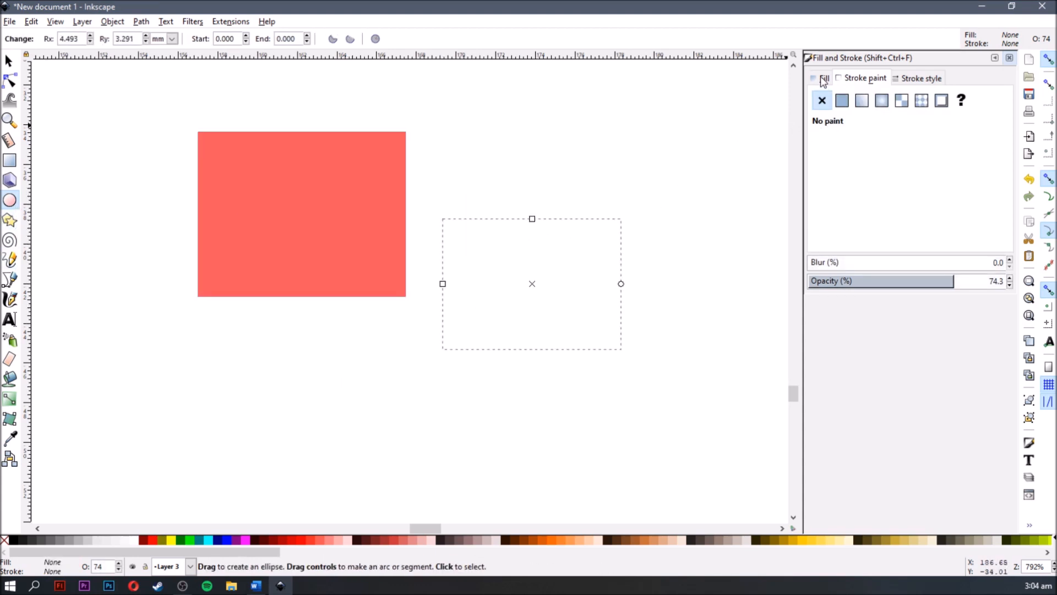
{"action": "left_click", "coordinate": [862, 100]}
{"action": "left_click", "coordinate": [837, 105]}
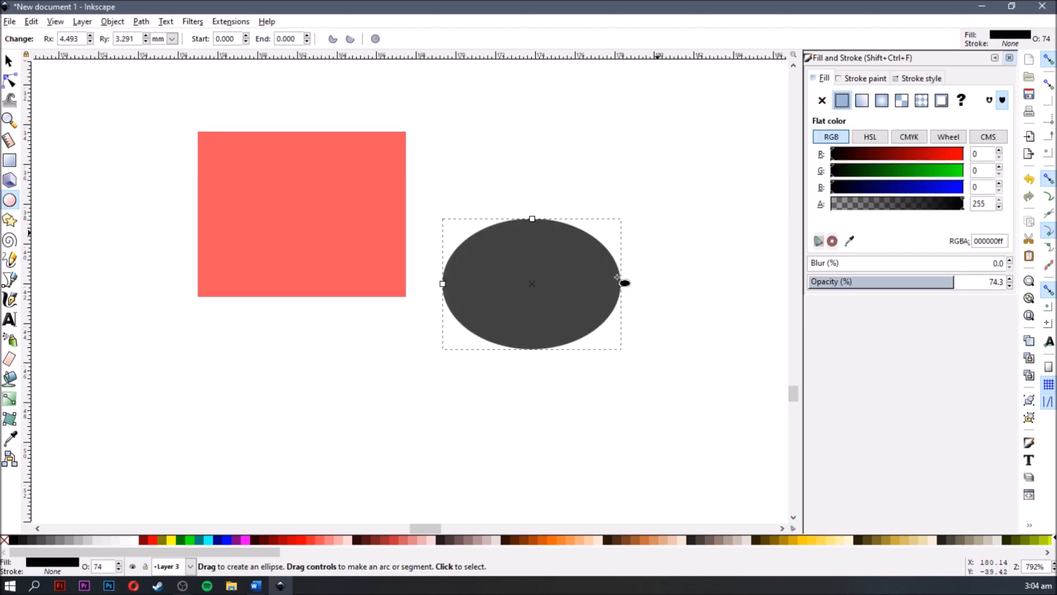
- Draw a circle overlapping the rectangle's lower edge and an 11-corner polygon about 11.4 mm wide below the ellipse
{"action": "left_click_drag", "start_coordinate": [244, 456], "coordinate": [424, 278]}
{"action": "left_click", "coordinate": [9, 221]}
{"action": "left_click_drag", "start_coordinate": [541, 415], "coordinate": [338, 391]}
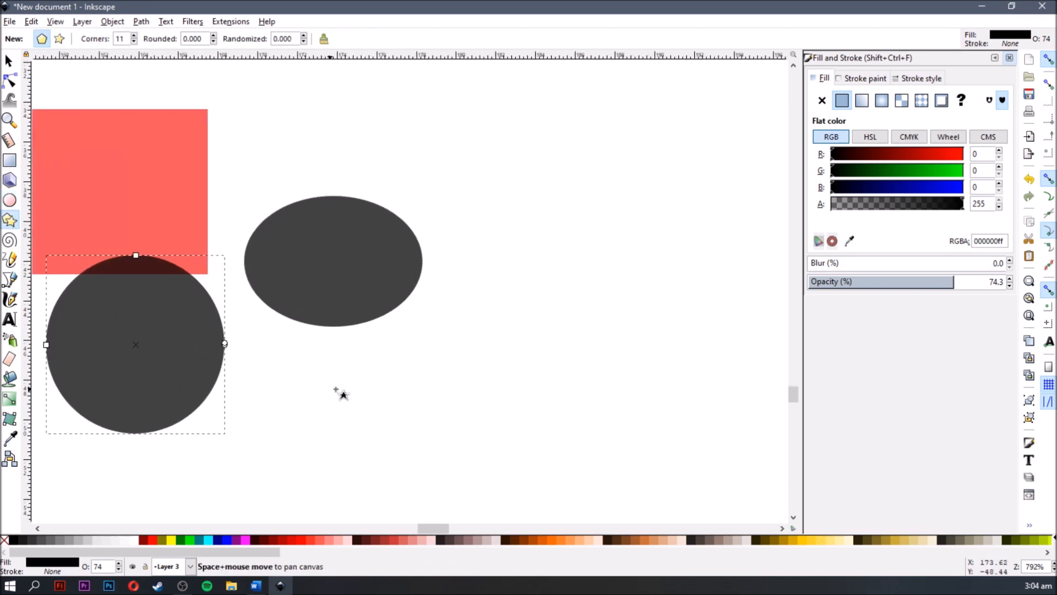
{"action": "left_click_drag", "start_coordinate": [480, 384], "coordinate": [562, 304]}
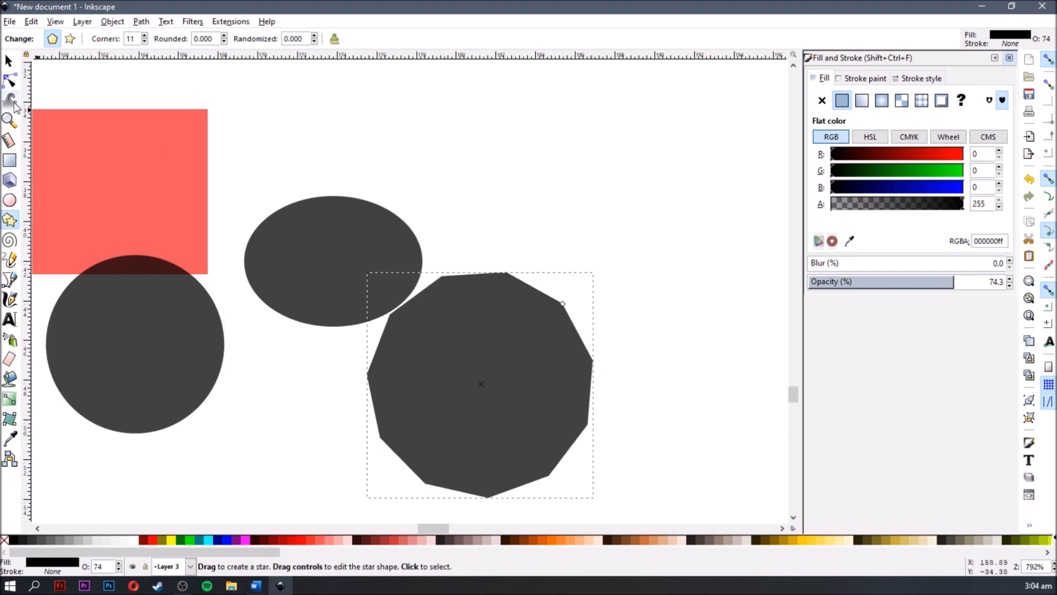
- Draw a star overlapping the top of the polygon and reduce it to 6 corners
{"action": "left_click", "coordinate": [69, 39]}
{"action": "left_click_drag", "start_coordinate": [498, 218], "coordinate": [591, 153]}
{"action": "left_click", "coordinate": [144, 43]}
{"action": "left_click", "coordinate": [144, 42]}
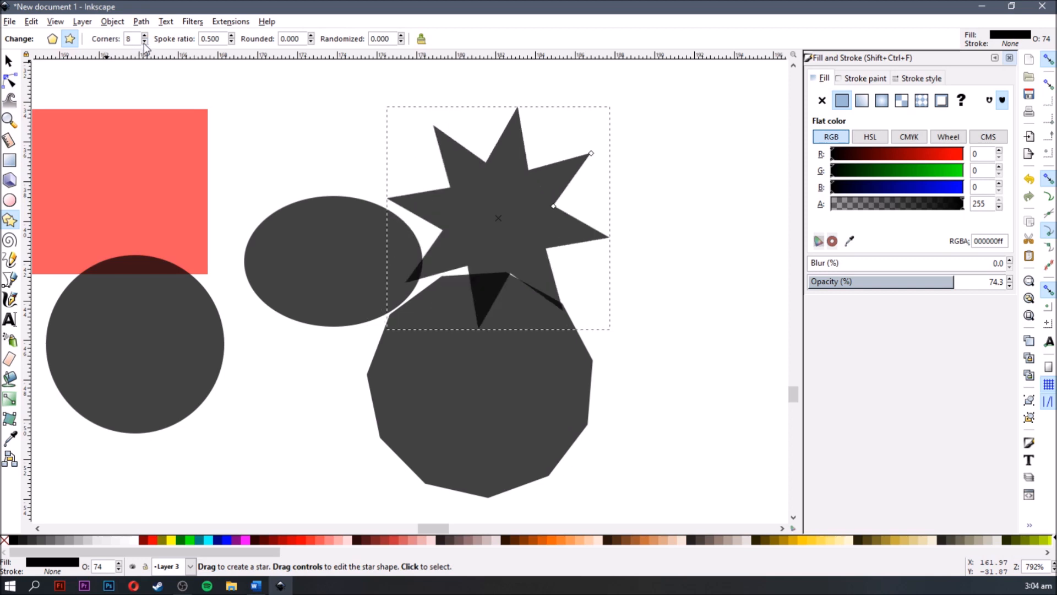
{"action": "left_click", "coordinate": [144, 42]}
- Select the polygon below the star, increase its number of corners, and deselect it
{"action": "key", "text": "s"}
{"action": "left_click", "coordinate": [441, 363]}
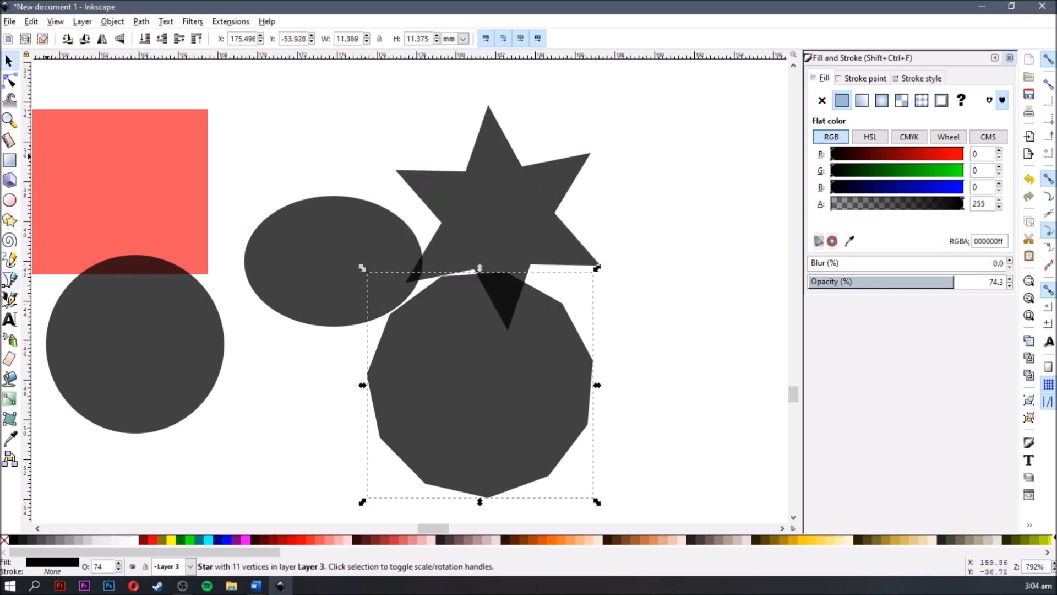
{"action": "left_click", "coordinate": [8, 224]}
{"action": "left_click", "coordinate": [144, 43]}
{"action": "left_click", "coordinate": [143, 43]}
{"action": "left_click", "coordinate": [144, 43]}
{"action": "left_click", "coordinate": [144, 43]}
{"action": "key", "text": "s"}
{"action": "left_click", "coordinate": [364, 119]}
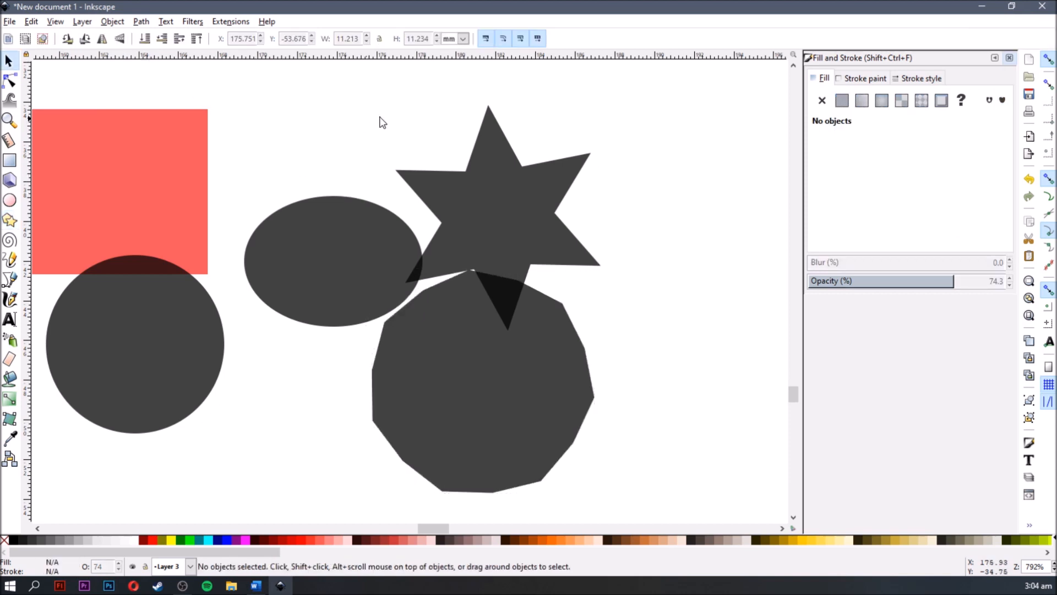
- Recolor the six-pointed star blue (0000a7) and raise its opacity to 93.2%
{"action": "left_click_drag", "start_coordinate": [390, 116], "coordinate": [478, 98]}
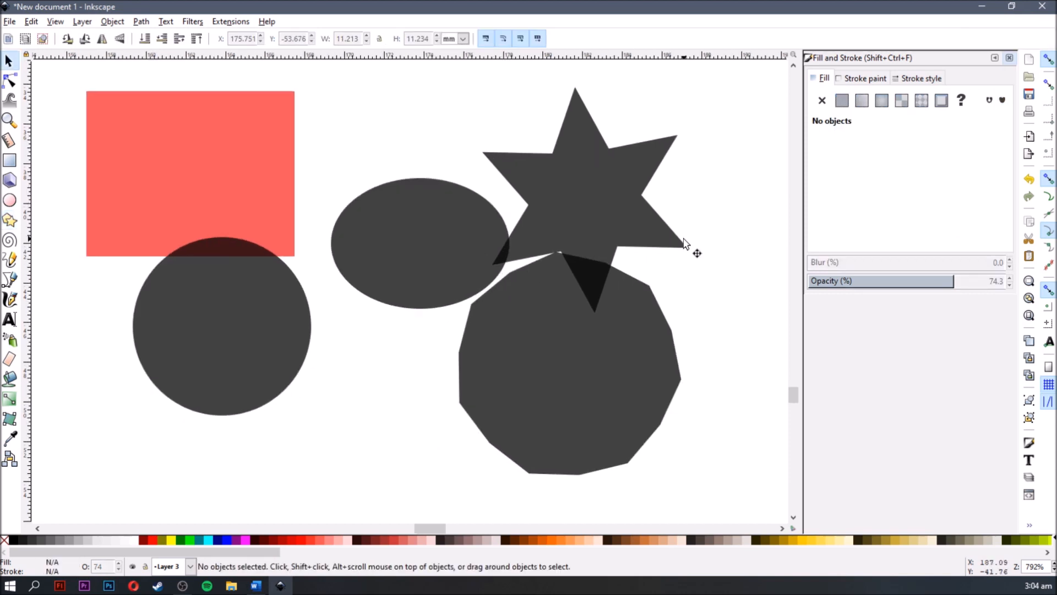
{"action": "left_click", "coordinate": [599, 210]}
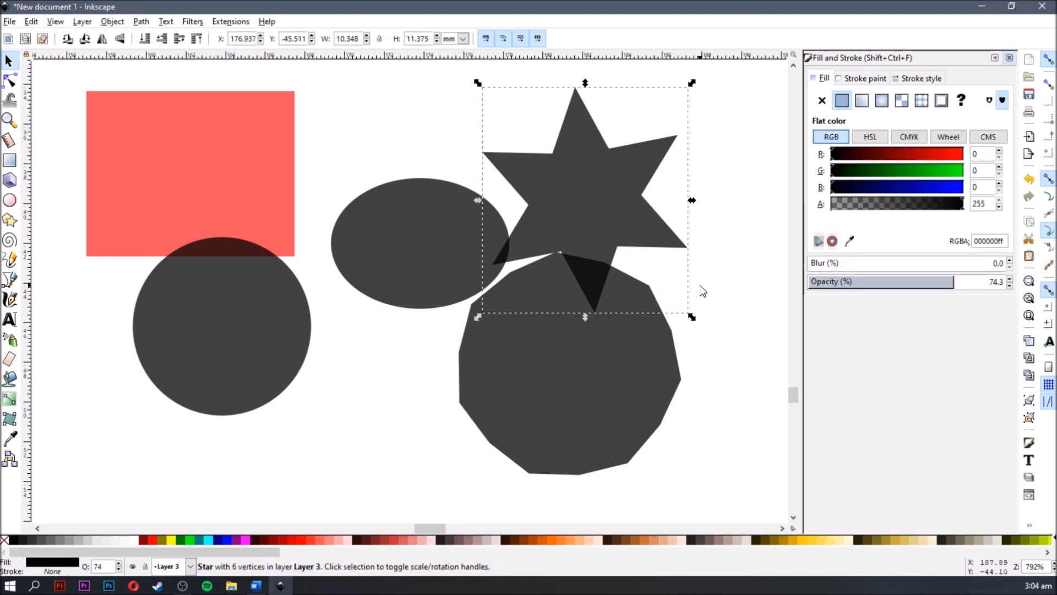
{"action": "left_click", "coordinate": [897, 189]}
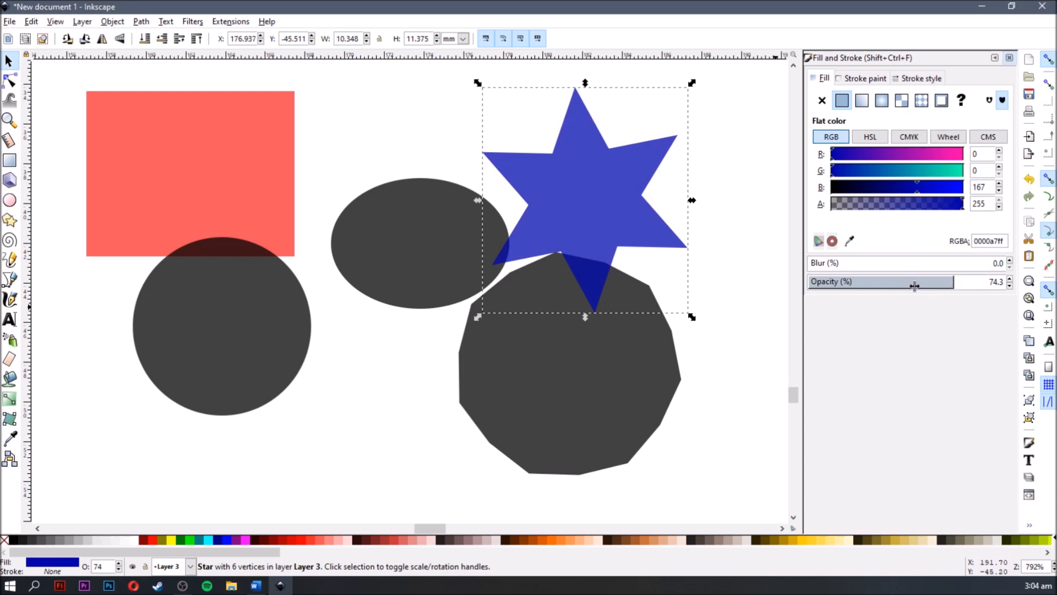
{"action": "left_click_drag", "start_coordinate": [963, 281], "coordinate": [991, 281]}
{"action": "left_click_drag", "start_coordinate": [822, 266], "coordinate": [789, 263]}
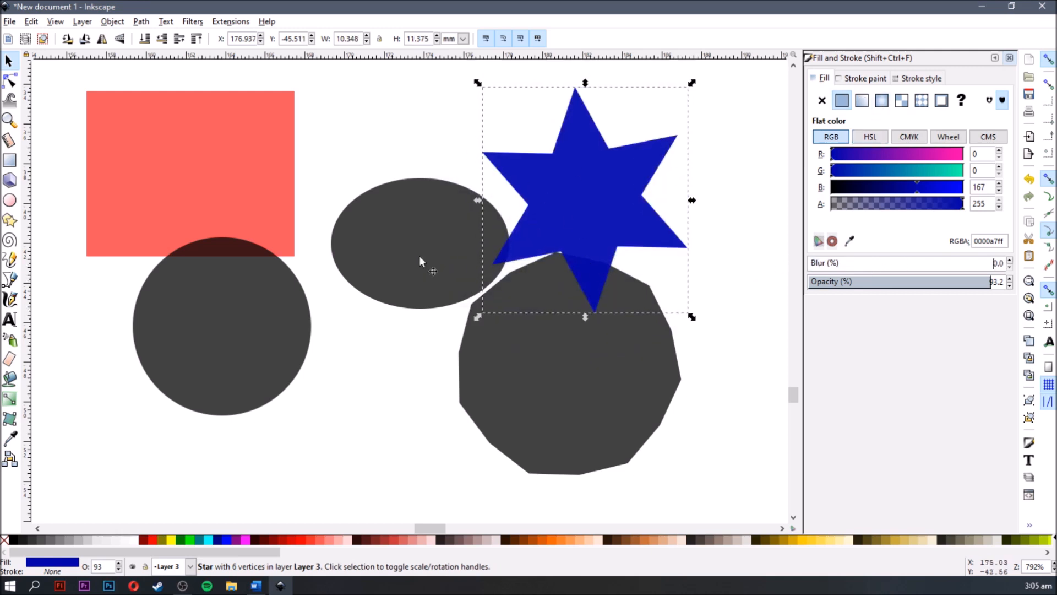
- Select the red rectangle and give it a flat green stroke (328c00)
{"action": "left_click", "coordinate": [323, 153]}
{"action": "left_click_drag", "start_coordinate": [324, 154], "coordinate": [427, 264]}
{"action": "left_click", "coordinate": [339, 253]}
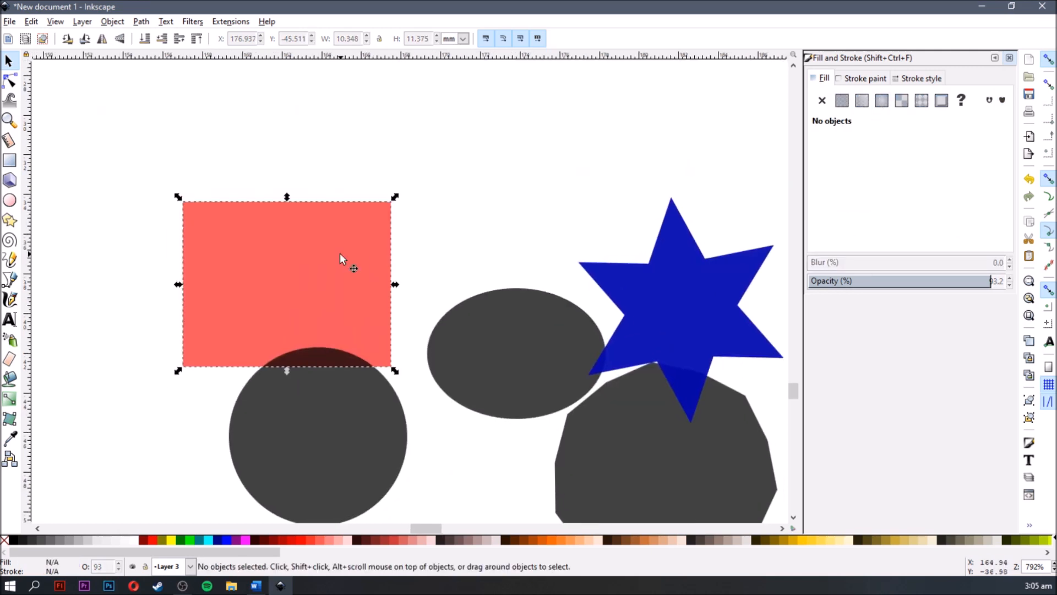
{"action": "left_click", "coordinate": [865, 79]}
{"action": "left_click", "coordinate": [842, 100]}
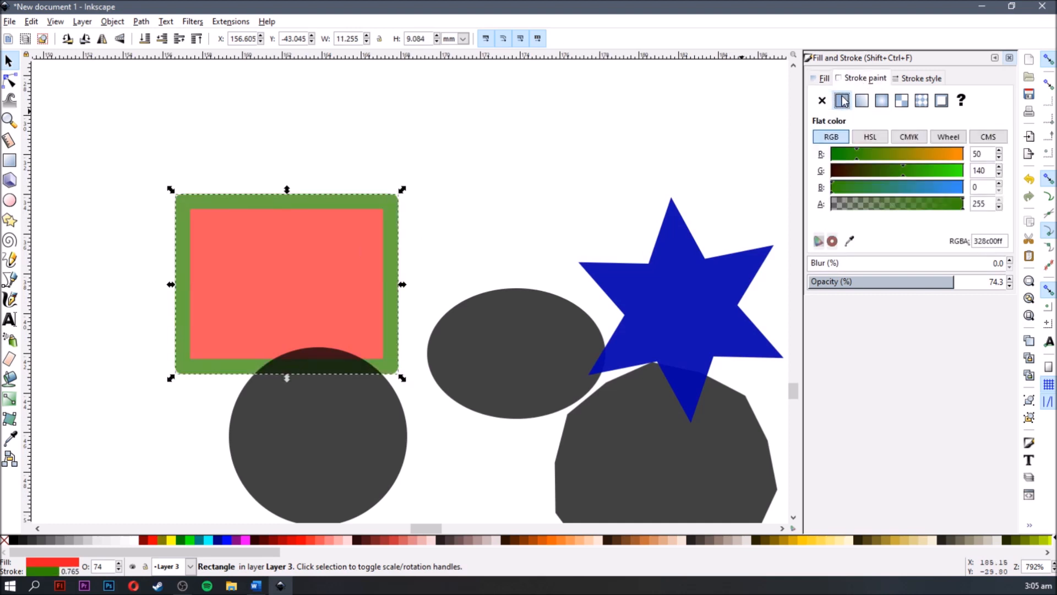
- Move the red rectangle up and right, clear of the circle, and change its stroke colour to ochre by raising the red value
{"action": "left_click_drag", "start_coordinate": [213, 245], "coordinate": [270, 170]}
{"action": "left_click_drag", "start_coordinate": [884, 156], "coordinate": [924, 154]}
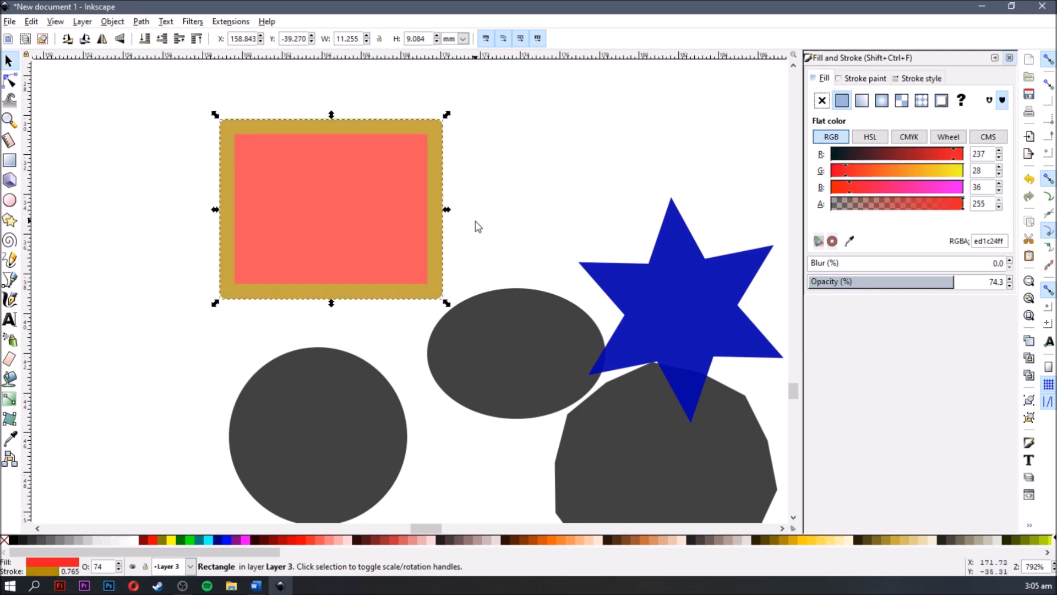
{"action": "left_click", "coordinate": [507, 214]}
{"action": "left_click", "coordinate": [394, 174]}
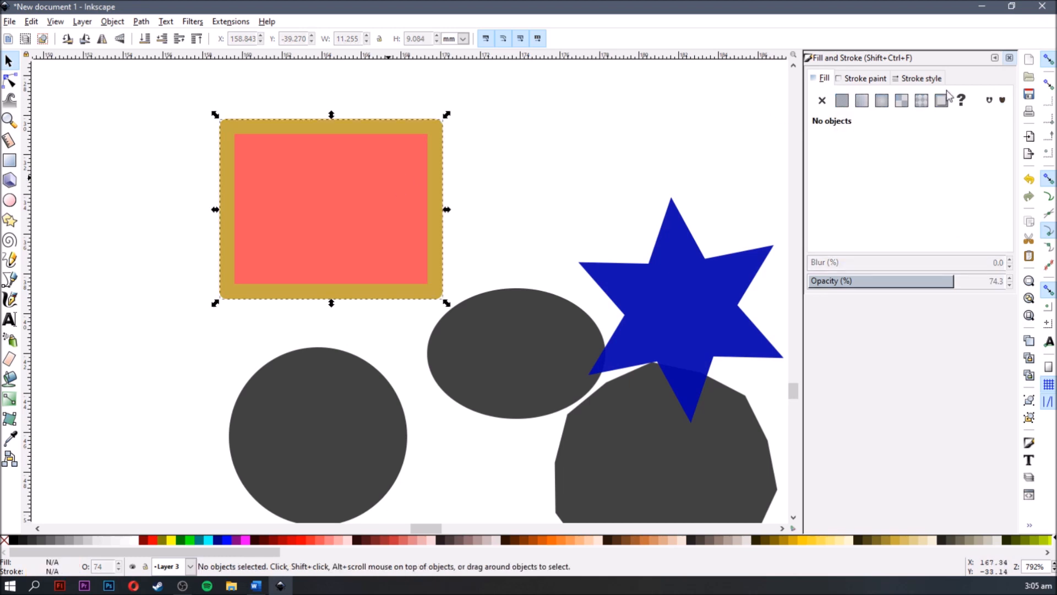
{"action": "left_click", "coordinate": [571, 202]}
- Draw a looping freehand pencil line about 31 × 18 mm to the left of the circle
{"action": "scroll", "coordinate": [642, 262], "scroll_direction": "down", "scroll_amount": 3}
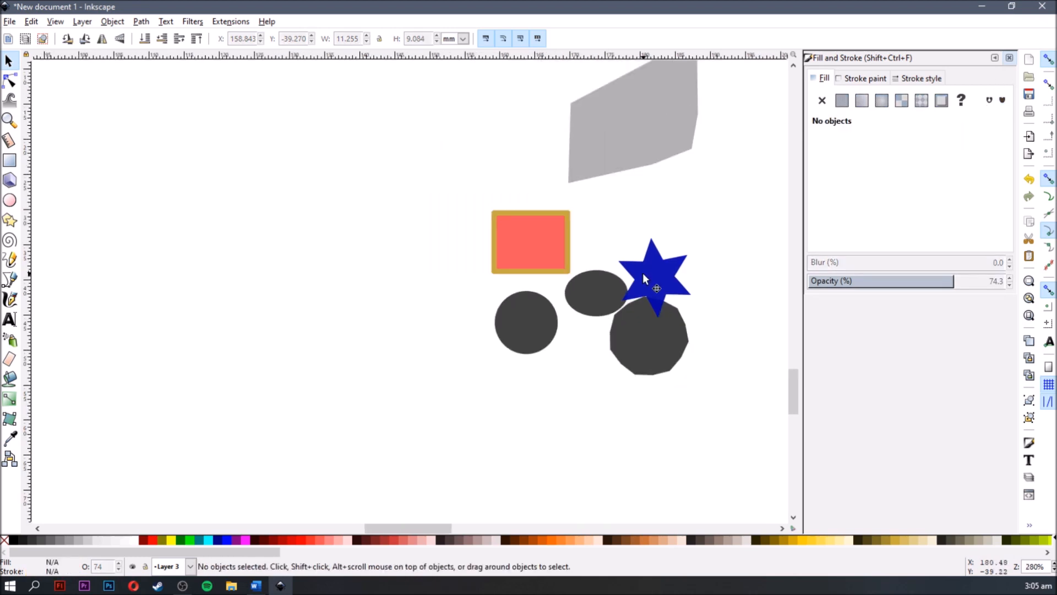
{"action": "left_click_drag", "start_coordinate": [643, 272], "coordinate": [543, 246]}
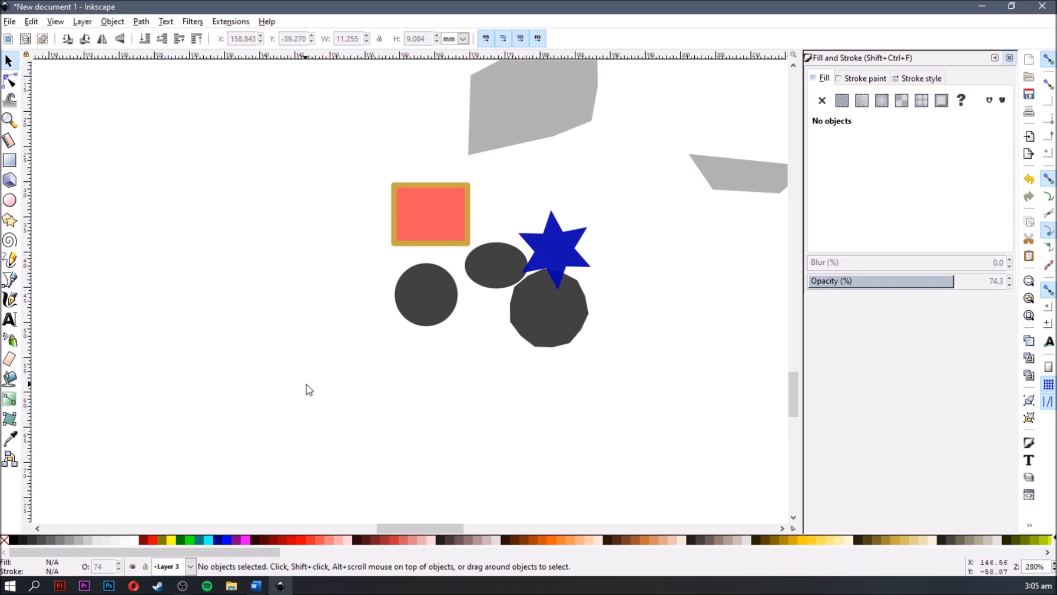
{"action": "scroll", "coordinate": [309, 390], "scroll_direction": "up", "scroll_amount": 2}
{"action": "key", "text": "F6"}
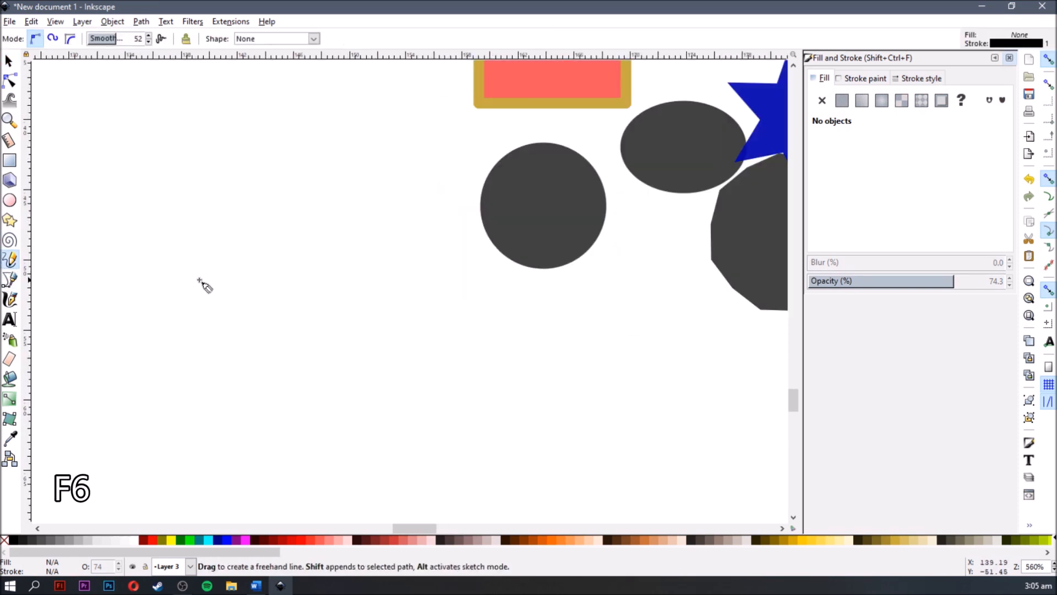
{"action": "mouse_move", "coordinate": [145, 268]}
{"action": "left_mouse_down"}
{"action": "mouse_move", "coordinate": [165, 167]}
{"action": "mouse_move", "coordinate": [243, 134]}
{"action": "mouse_move", "coordinate": [330, 152]}
{"action": "mouse_move", "coordinate": [348, 208]}
{"action": "mouse_move", "coordinate": [315, 258]}
{"action": "mouse_move", "coordinate": [230, 237]}
{"action": "mouse_move", "coordinate": [258, 206]}
{"action": "mouse_move", "coordinate": [396, 244]}
{"action": "mouse_move", "coordinate": [436, 204]}
{"action": "mouse_move", "coordinate": [390, 216]}
{"action": "mouse_move", "coordinate": [463, 303]}
{"action": "mouse_move", "coordinate": [325, 376]}
{"action": "mouse_move", "coordinate": [382, 313]}
{"action": "mouse_move", "coordinate": [551, 323]}
{"action": "mouse_move", "coordinate": [571, 306]}
{"action": "left_mouse_up"}
{"action": "key", "text": "s"}
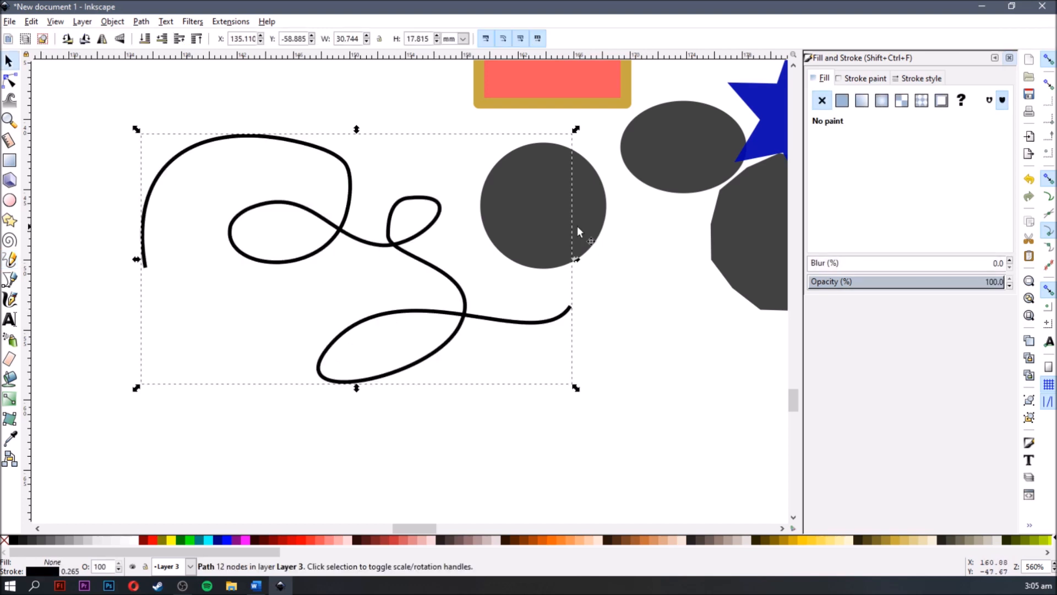
- Set the freehand line's stroke width to 0.900 mm and deselect it
{"action": "left_click", "coordinate": [907, 78]}
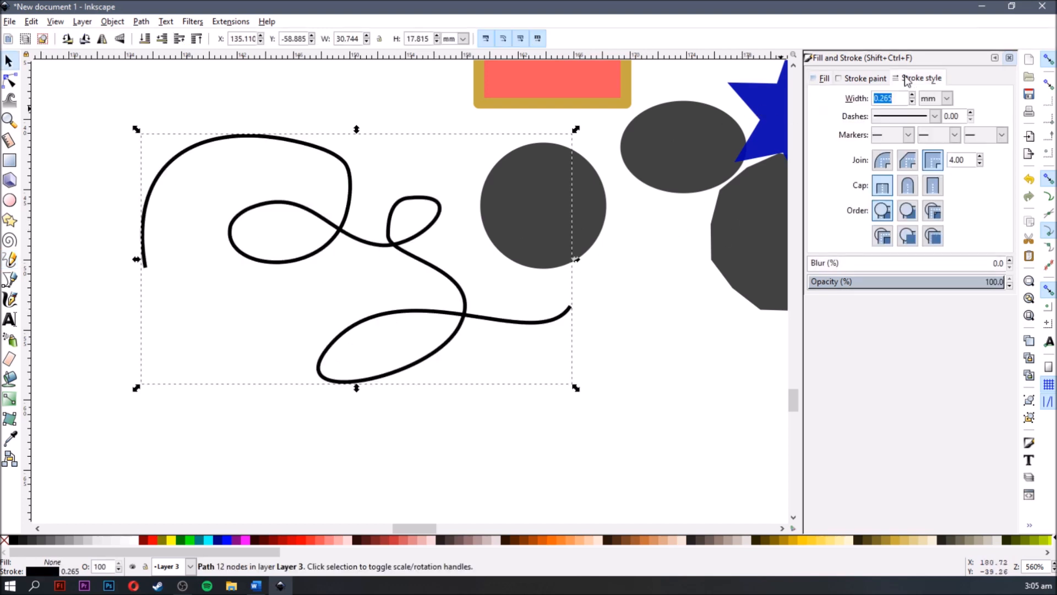
{"action": "left_click", "coordinate": [912, 103]}
{"action": "left_click", "coordinate": [911, 103]}
{"action": "left_click", "coordinate": [912, 103]}
{"action": "left_click", "coordinate": [911, 95]}
{"action": "left_click", "coordinate": [912, 95]}
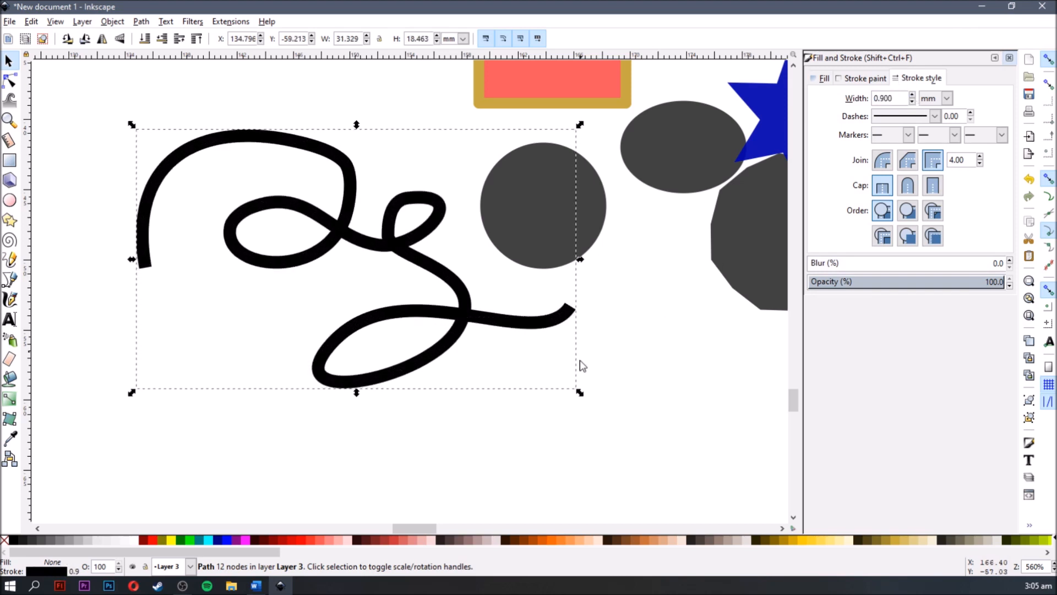
{"action": "left_click", "coordinate": [602, 413]}
- Draw an open Bezier path of four straight segments, about 34 × 8.6 mm, below the freehand line
{"action": "key", "text": "space"}
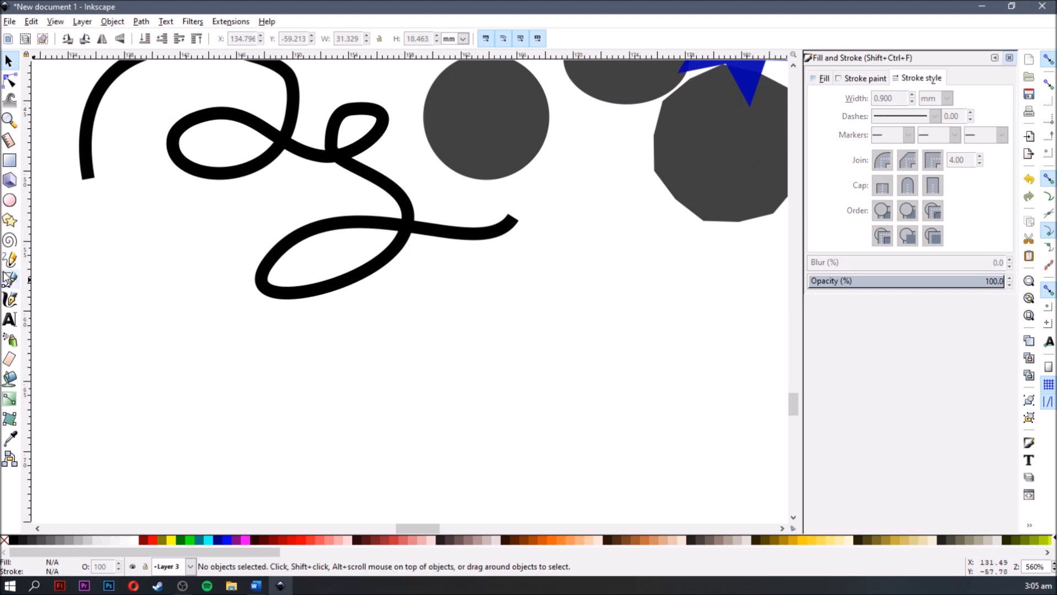
{"action": "key", "text": "shift+F6"}
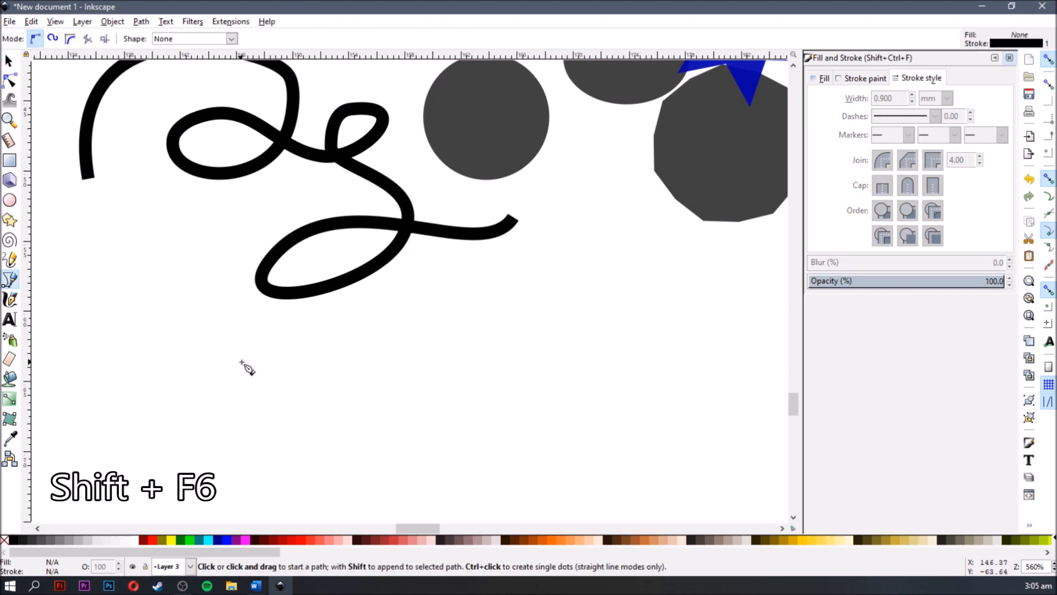
{"action": "left_click", "coordinate": [235, 406]}
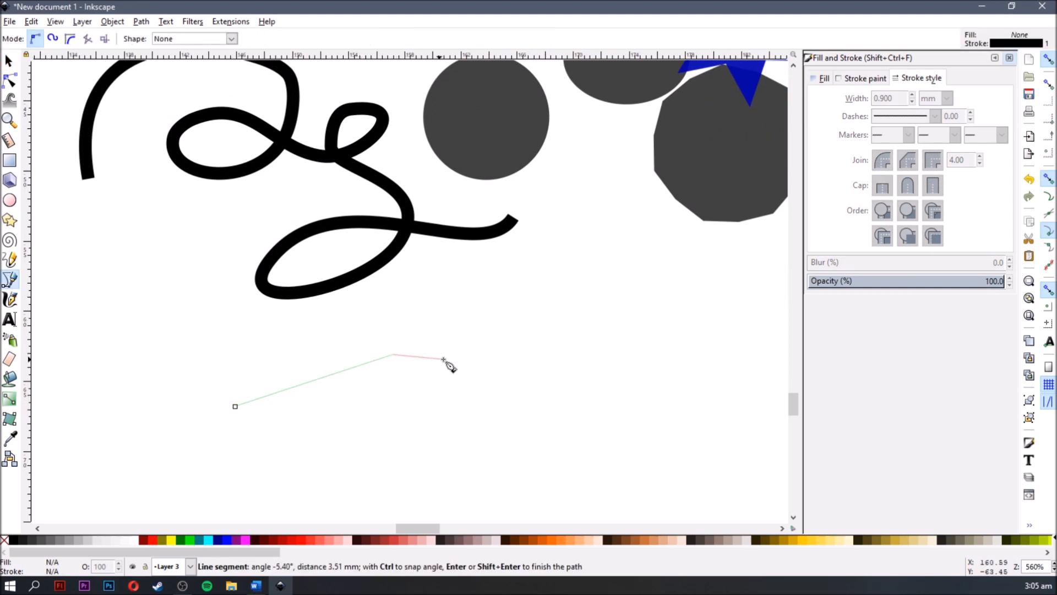
{"action": "left_click", "coordinate": [550, 338]}
{"action": "left_click", "coordinate": [703, 382]}
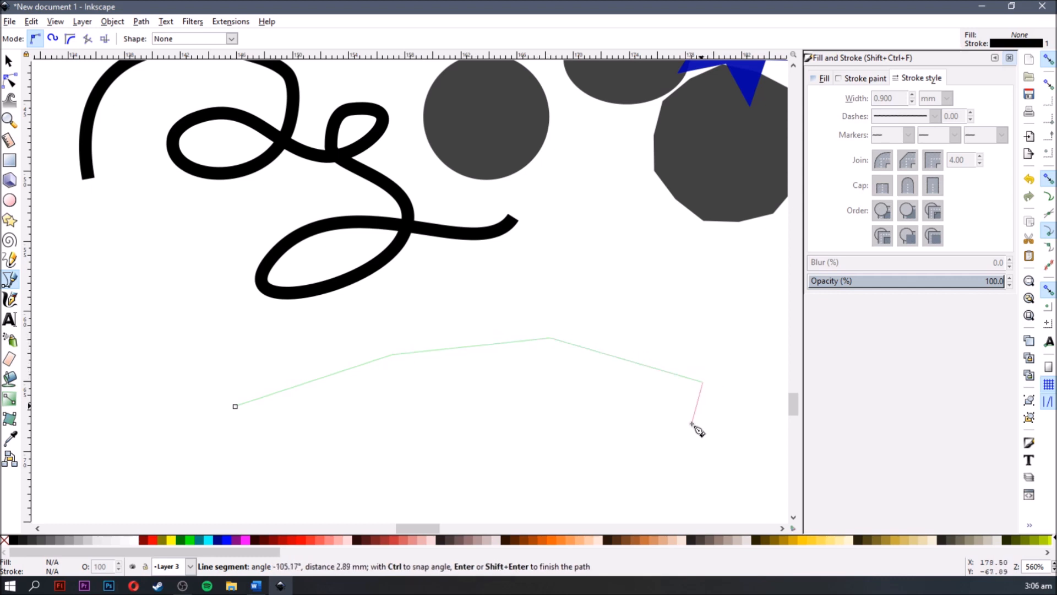
{"action": "double_click", "coordinate": [715, 456]}
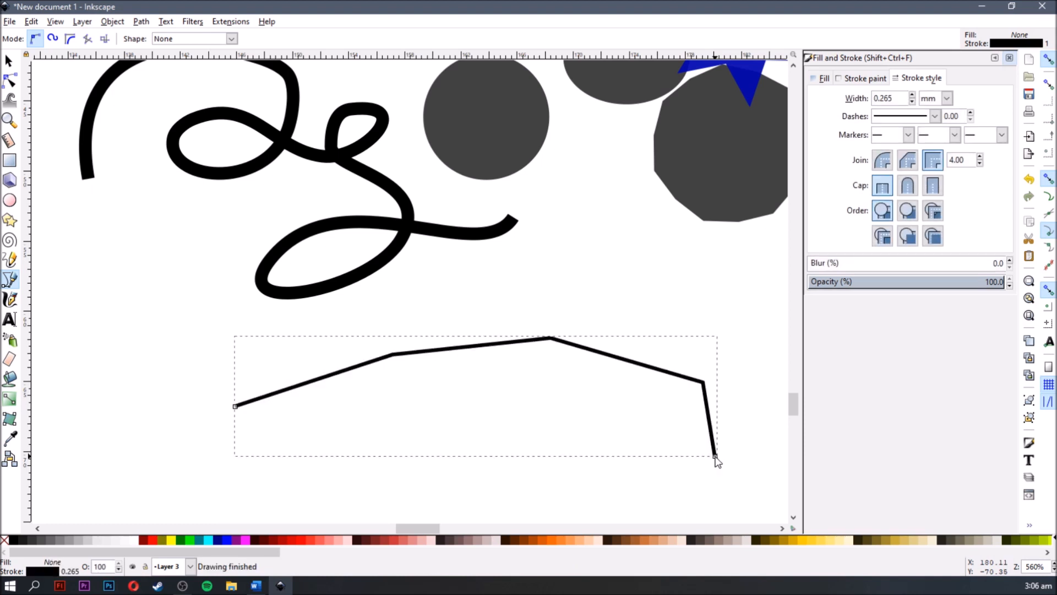
- Reduce the stroke width of the four-segment path to 0.165 mm
{"action": "key", "text": "space"}
{"action": "left_click", "coordinate": [650, 282]}
{"action": "left_click_drag", "start_coordinate": [640, 281], "coordinate": [583, 203]}
{"action": "mouse_move", "coordinate": [601, 299]}
{"action": "left_mouse_down"}
{"action": "mouse_move", "coordinate": [594, 288]}
{"action": "mouse_move", "coordinate": [590, 298]}
{"action": "left_mouse_up"}
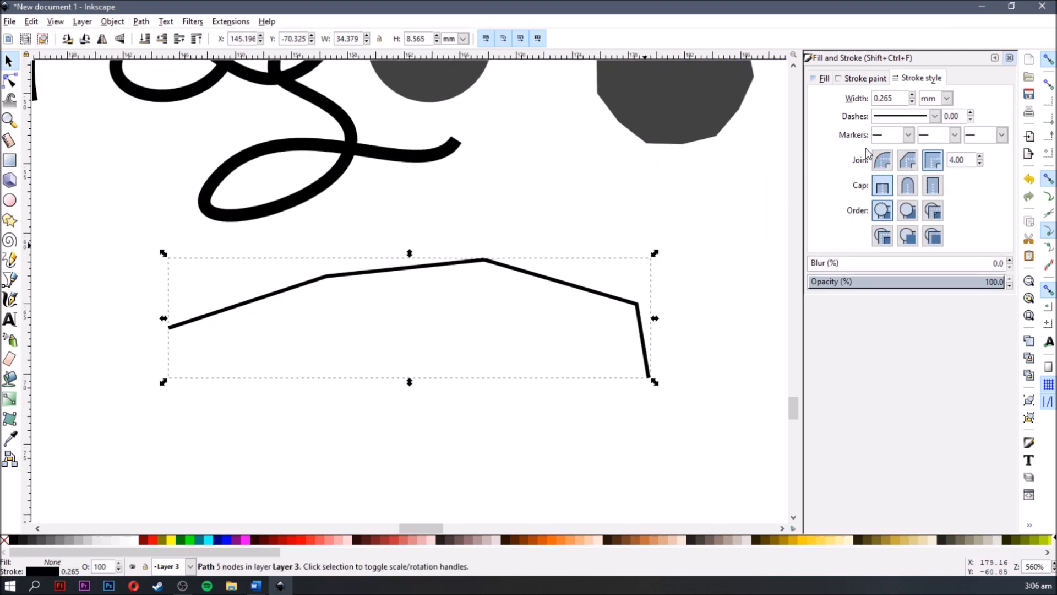
{"action": "left_click", "coordinate": [912, 102]}
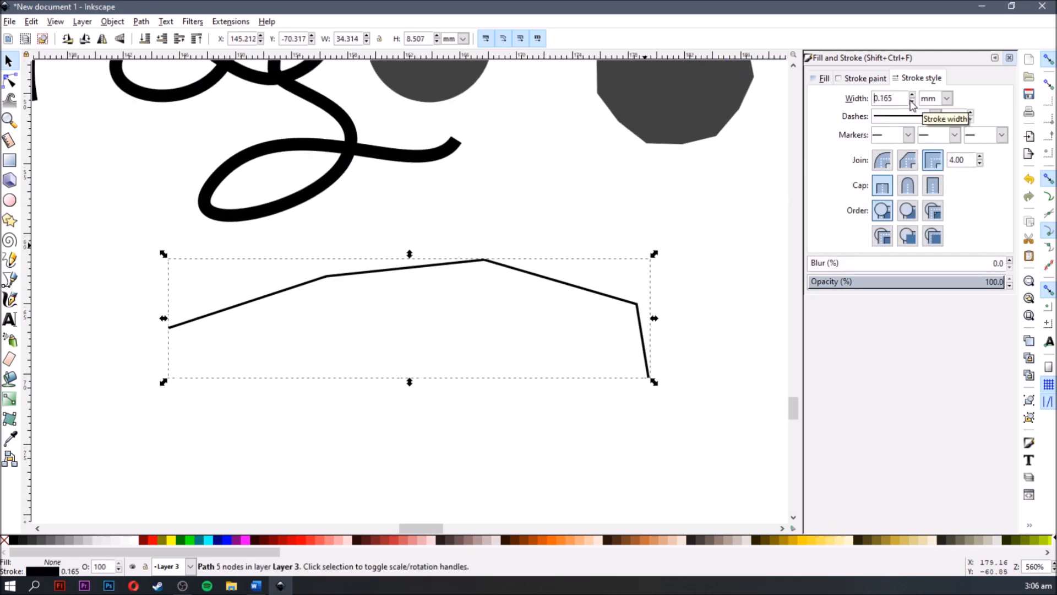
- Set the stroke width of the four-segment path to 0.265 mm and deselect it
{"action": "left_click", "coordinate": [912, 95]}
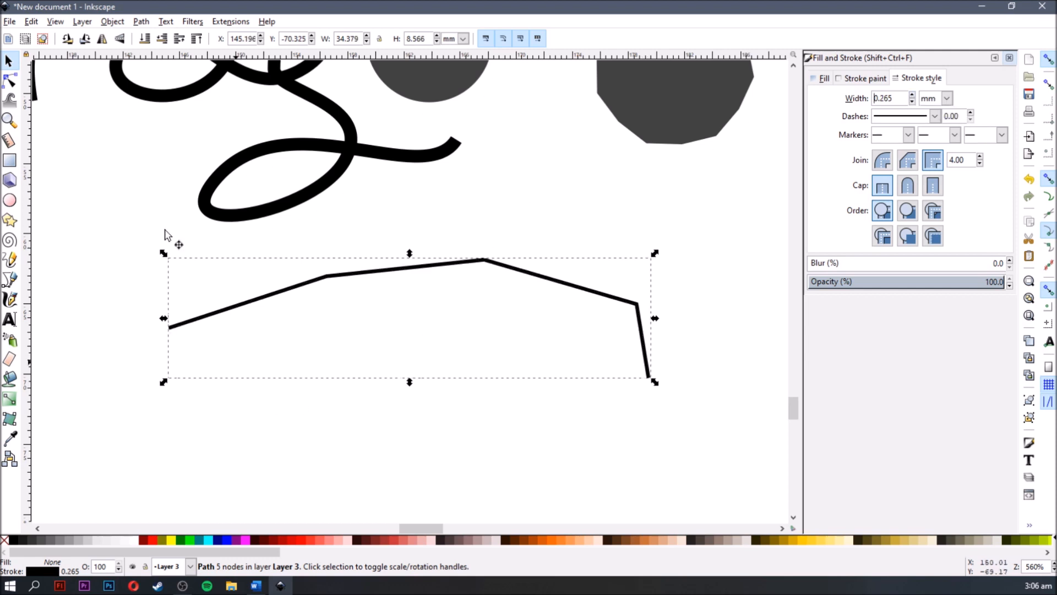
{"action": "left_click", "coordinate": [298, 421]}
- Insert seven evenly spaced nodes between the first two nodes of the four-segment path
{"action": "key", "text": "F2"}
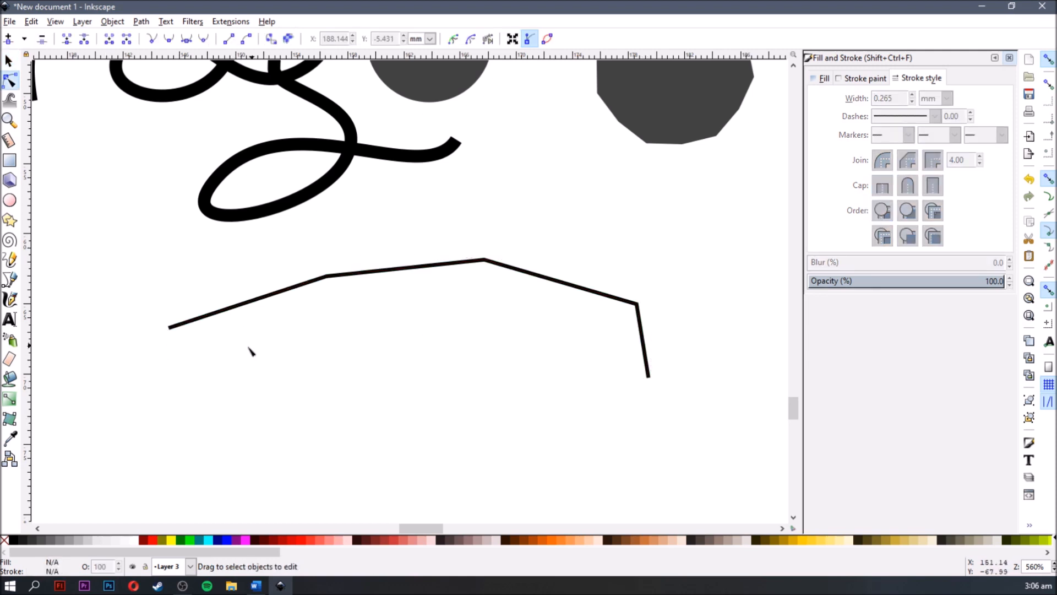
{"action": "scroll", "coordinate": [236, 355], "scroll_direction": "up", "scroll_amount": 2, "text": "ctrl"}
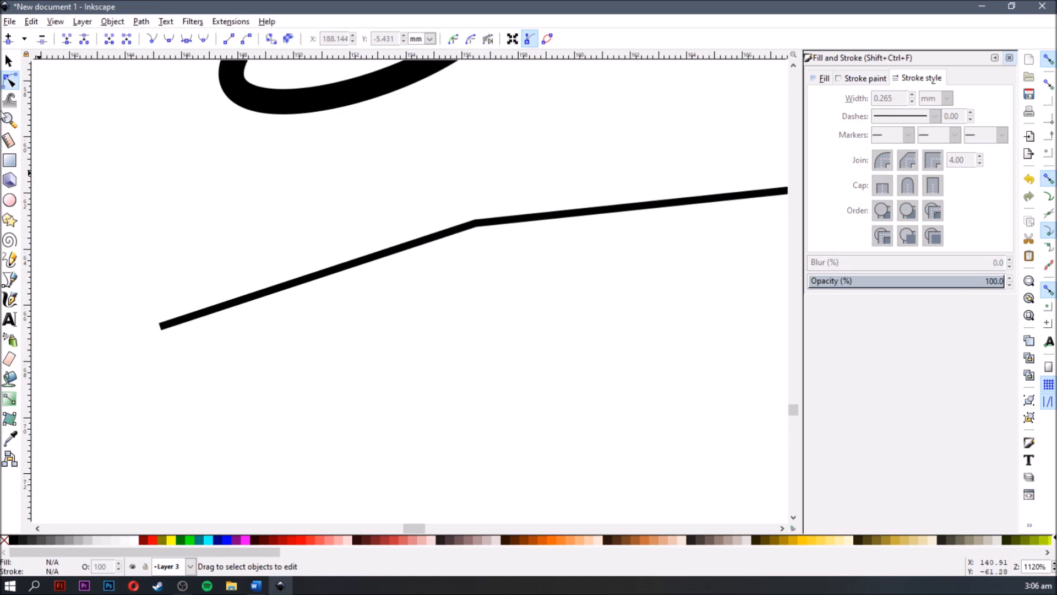
{"action": "left_click", "coordinate": [171, 323]}
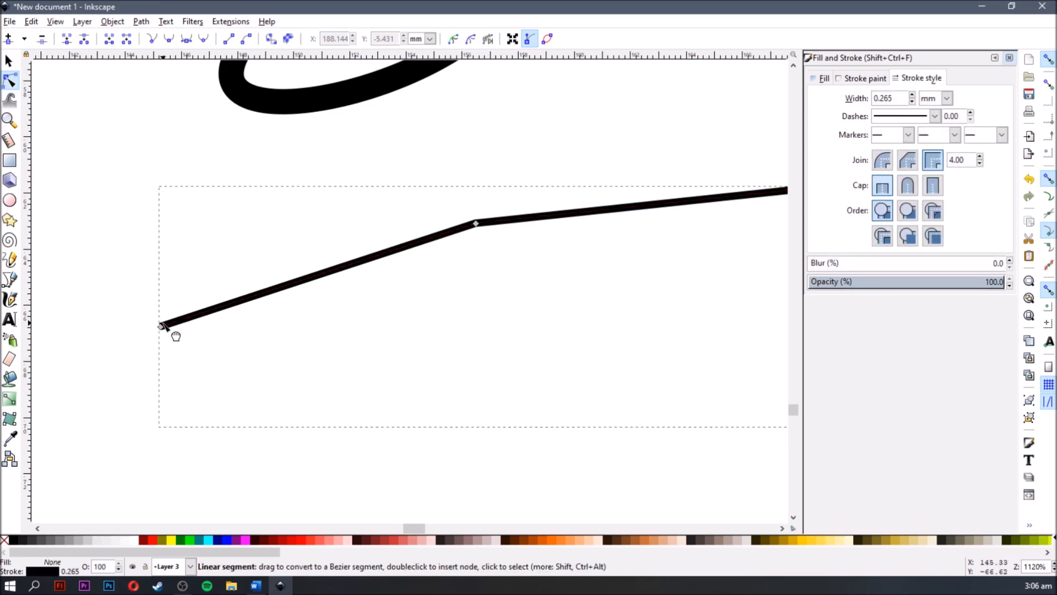
{"action": "left_click", "coordinate": [160, 326]}
{"action": "left_click", "coordinate": [476, 223], "text": "shift"}
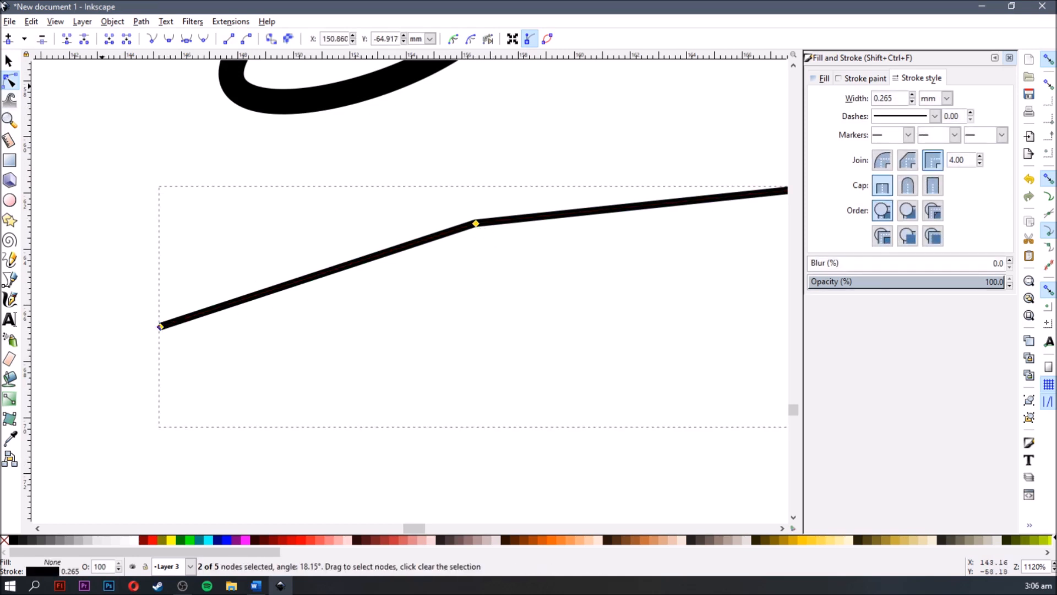
{"action": "left_click", "coordinate": [8, 39]}
{"action": "key", "text": "Insert"}
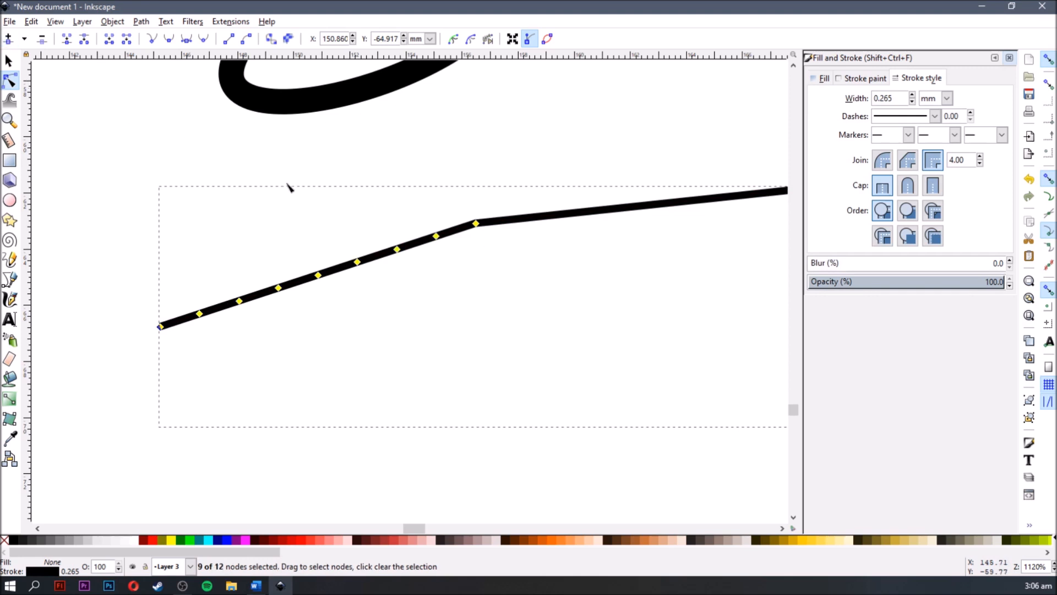
- Move three neighbouring inserted nodes upward to form a raised angular bump in the path's first segment
{"action": "left_click", "coordinate": [320, 302]}
{"action": "left_click_drag", "start_coordinate": [318, 276], "coordinate": [283, 185]}
{"action": "left_click_drag", "start_coordinate": [279, 287], "coordinate": [213, 211]}
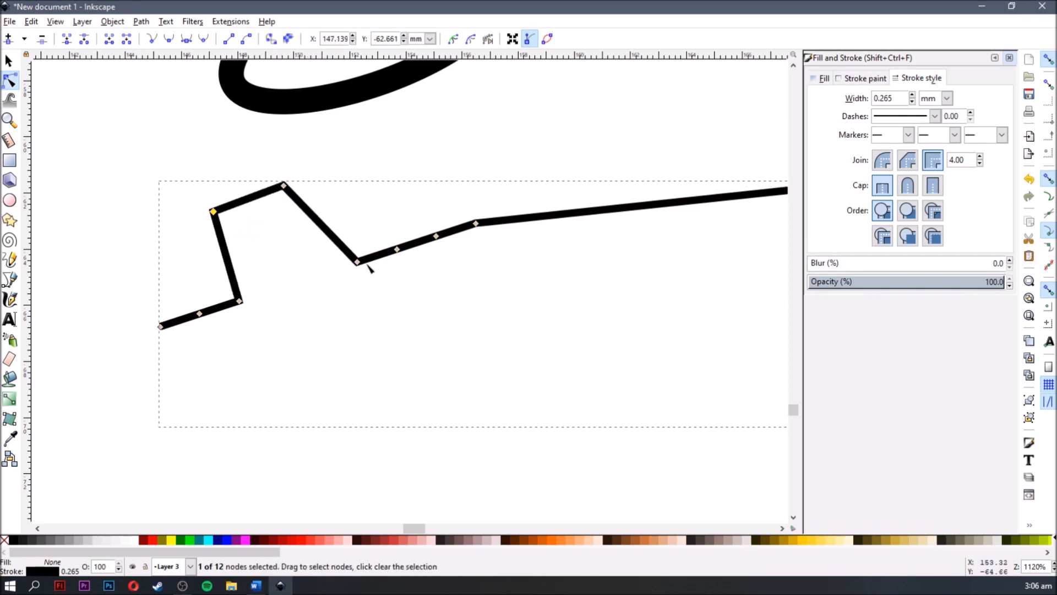
{"action": "left_click_drag", "start_coordinate": [358, 261], "coordinate": [369, 189]}
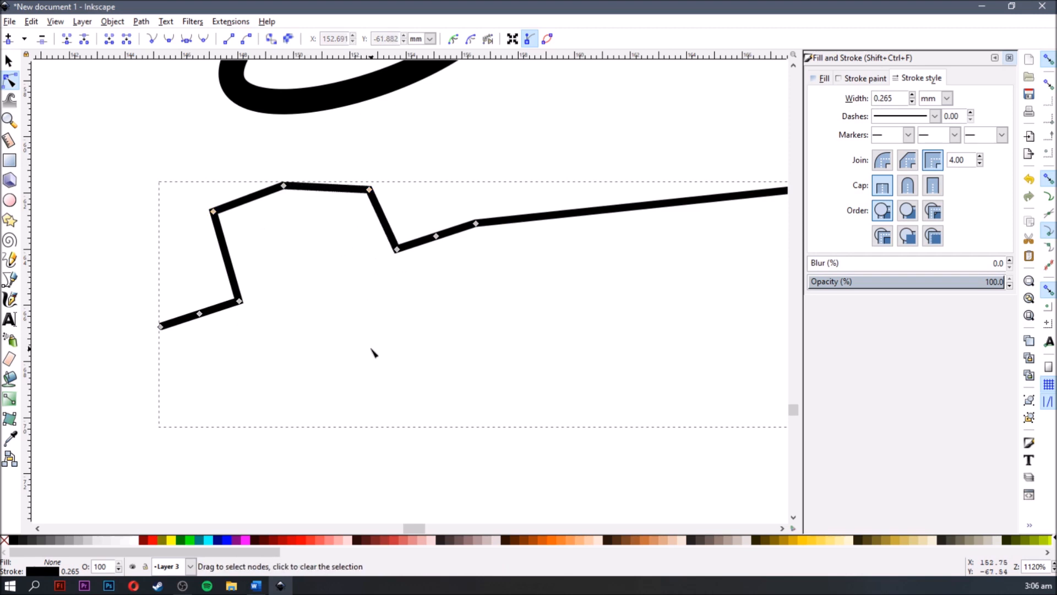
- Draw an open looping Bezier path of straight and curved segments, about 23 × 9.4 mm, below the bumped path and move it slightly up
{"action": "key", "text": "b"}
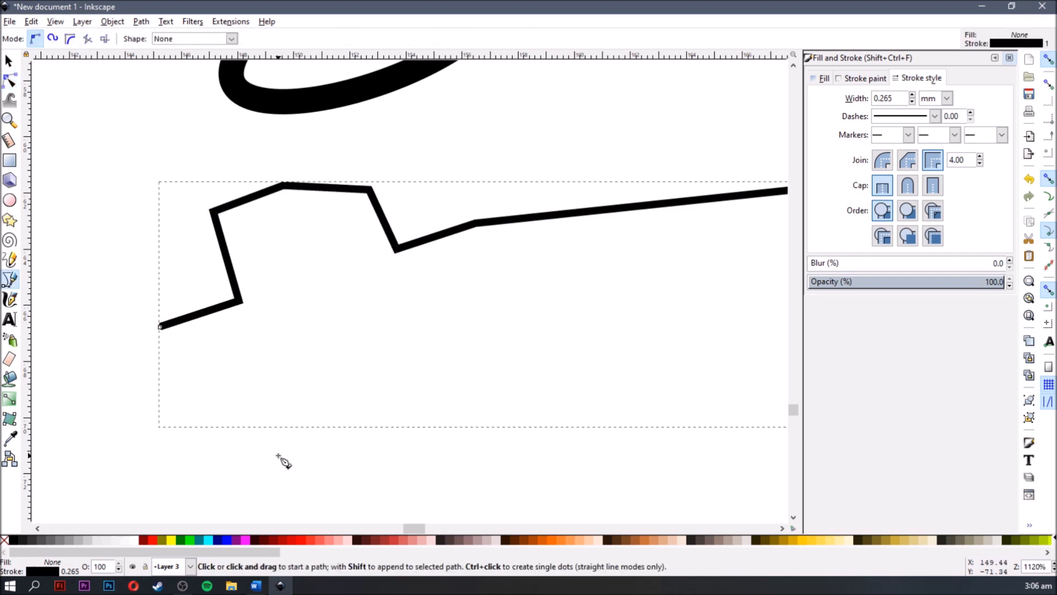
{"action": "left_click", "coordinate": [278, 455]}
{"action": "scroll", "coordinate": [334, 449], "scroll_direction": "down", "scroll_amount": 4}
{"action": "scroll", "coordinate": [280, 359], "scroll_direction": "up", "scroll_amount": 3}
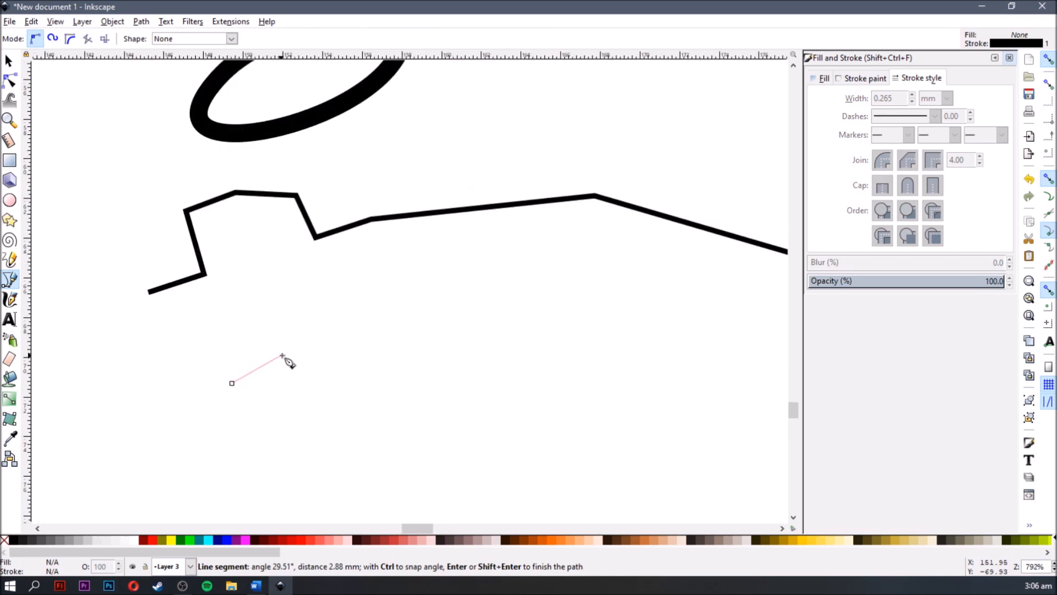
{"action": "left_click", "coordinate": [406, 365]}
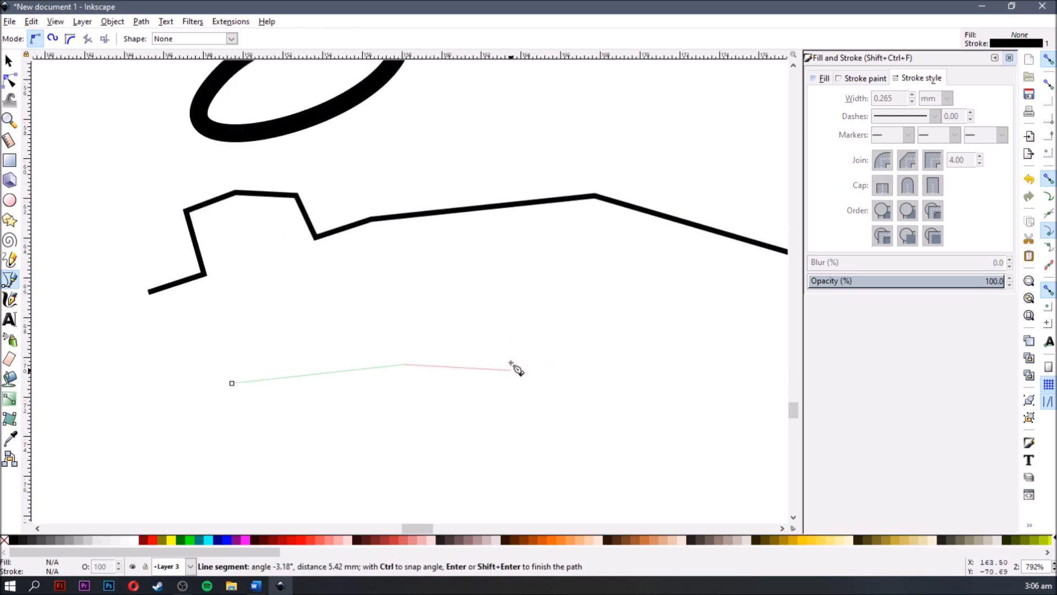
{"action": "left_click_drag", "start_coordinate": [495, 351], "coordinate": [445, 447]}
{"action": "left_click", "coordinate": [576, 457]}
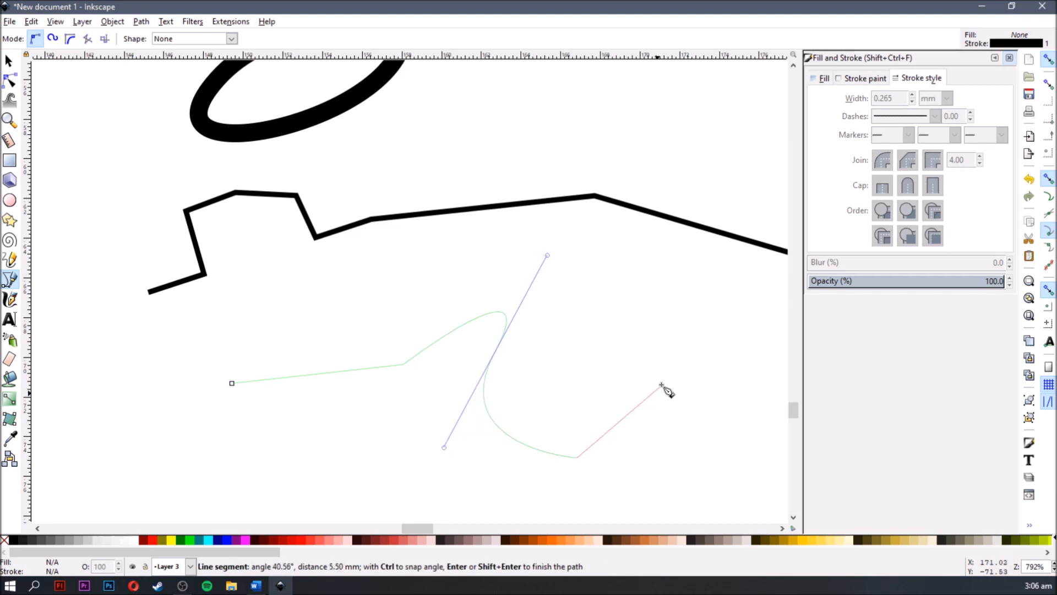
{"action": "left_click_drag", "start_coordinate": [648, 357], "coordinate": [519, 290]}
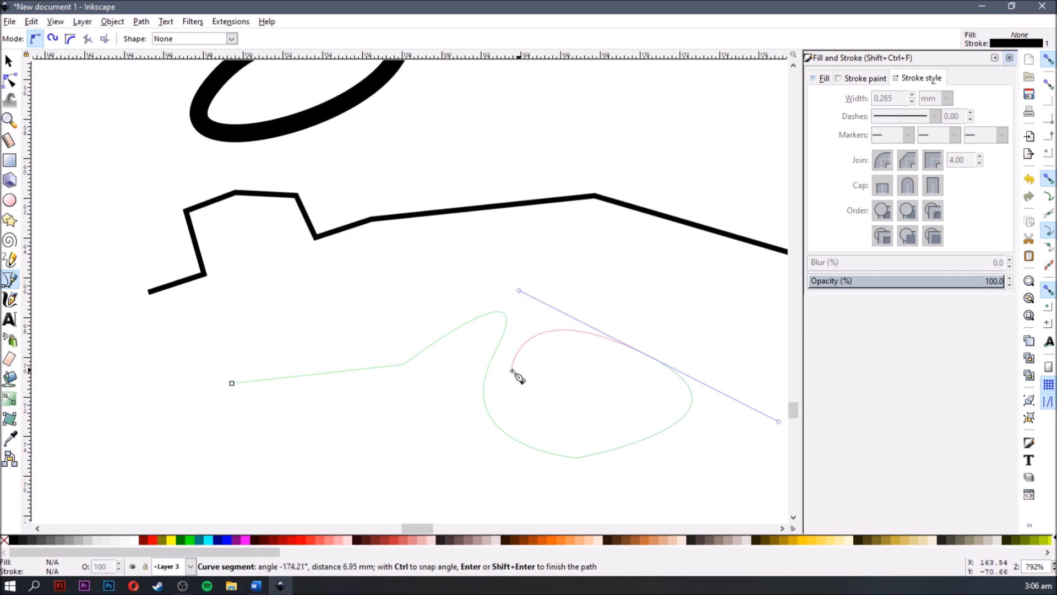
{"action": "left_click_drag", "start_coordinate": [527, 396], "coordinate": [546, 427]}
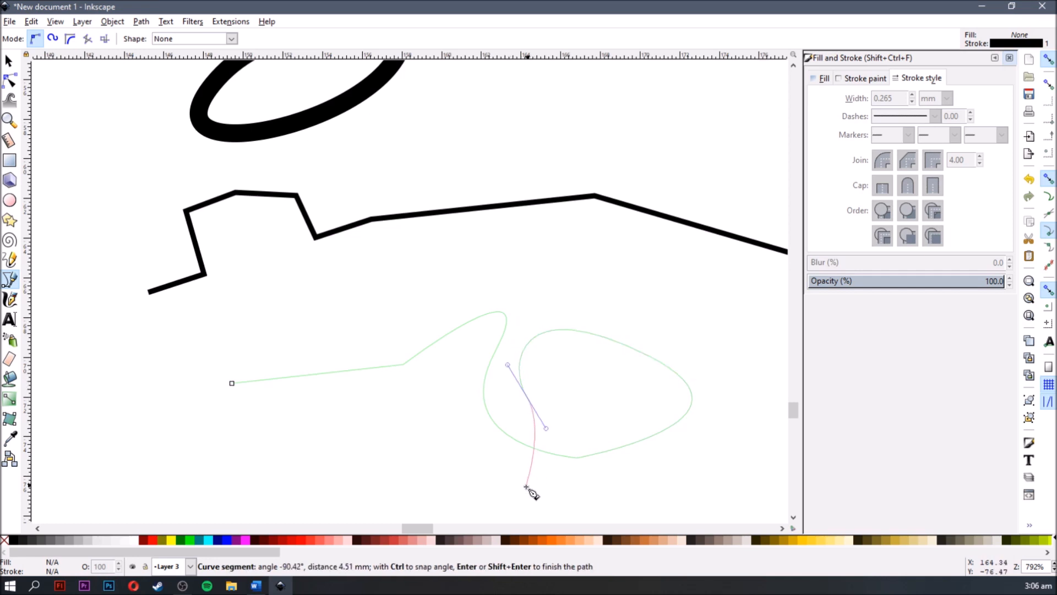
{"action": "left_click_drag", "start_coordinate": [448, 491], "coordinate": [414, 476]}
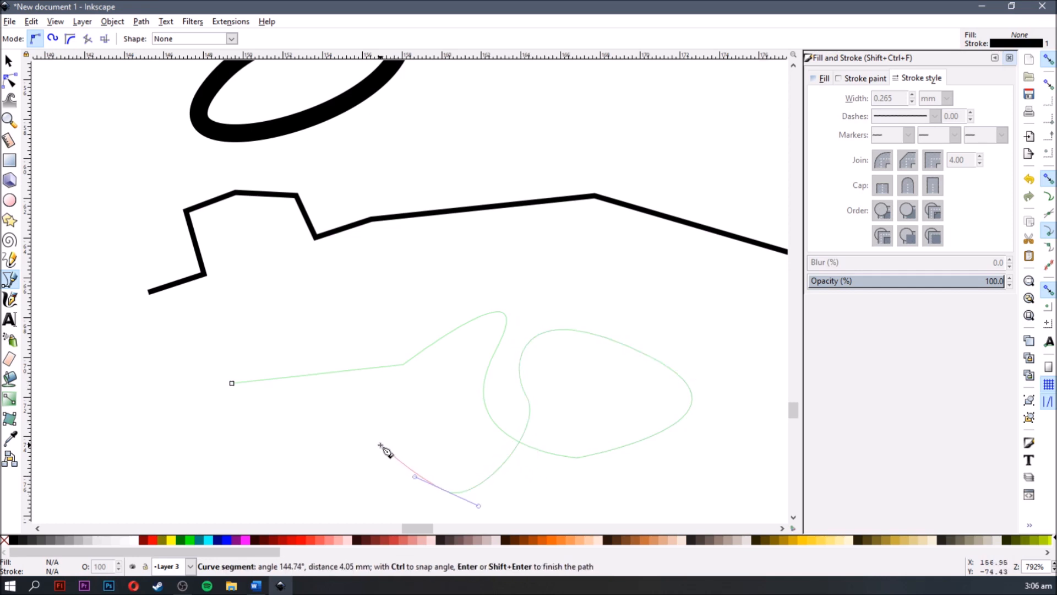
{"action": "scroll", "coordinate": [386, 451], "scroll_direction": "down", "scroll_amount": 4}
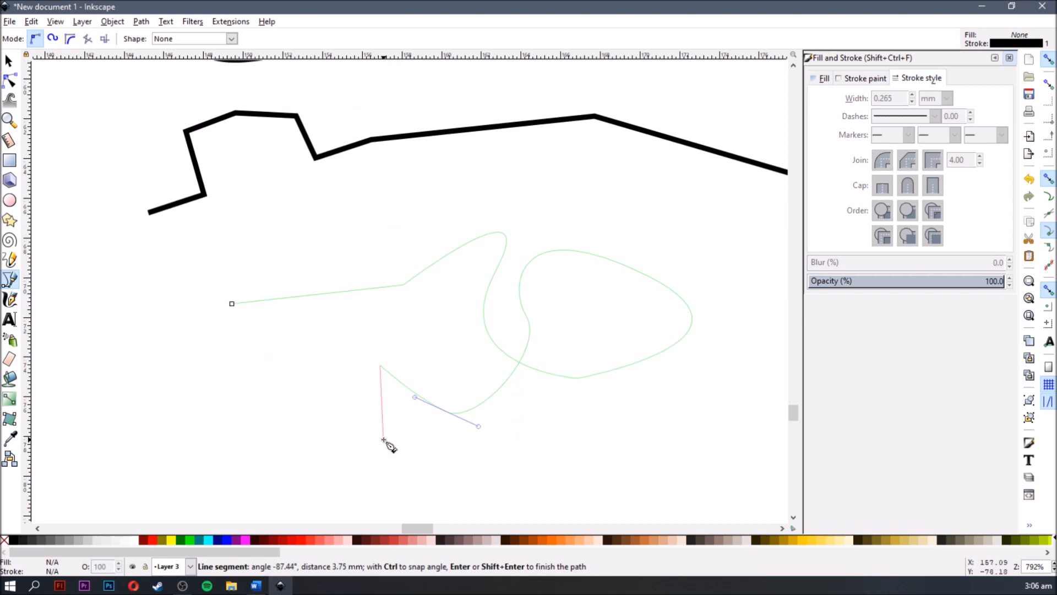
{"action": "key", "text": "Return"}
{"action": "key", "text": "s"}
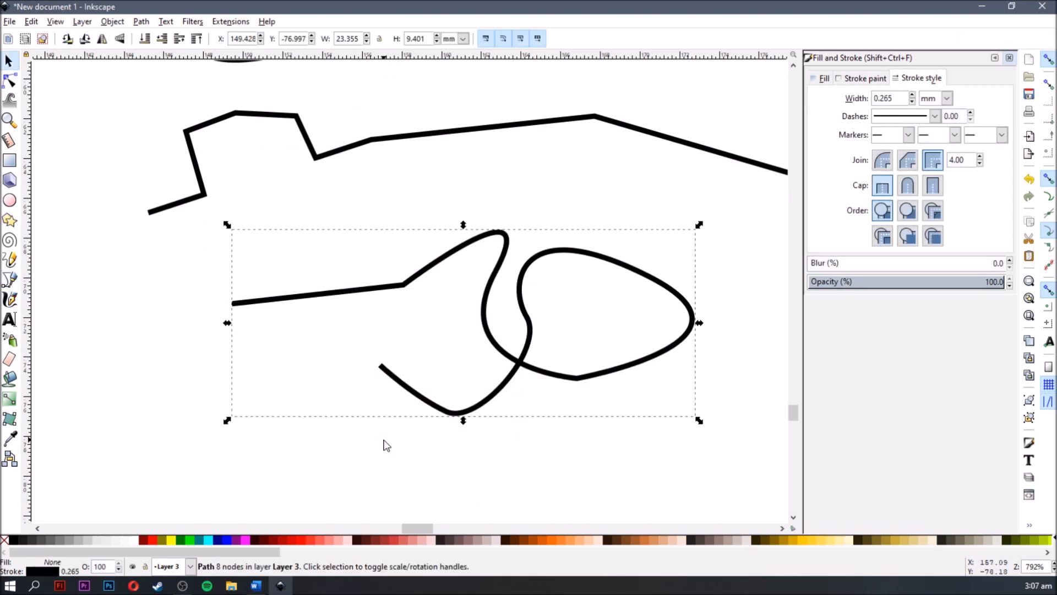
{"action": "left_click_drag", "start_coordinate": [519, 358], "coordinate": [526, 304]}
- Draw a thin looping calligraphic stroke at width 5, plus a wider looping stroke and a short curved one at width 22
{"action": "left_click", "coordinate": [10, 299]}
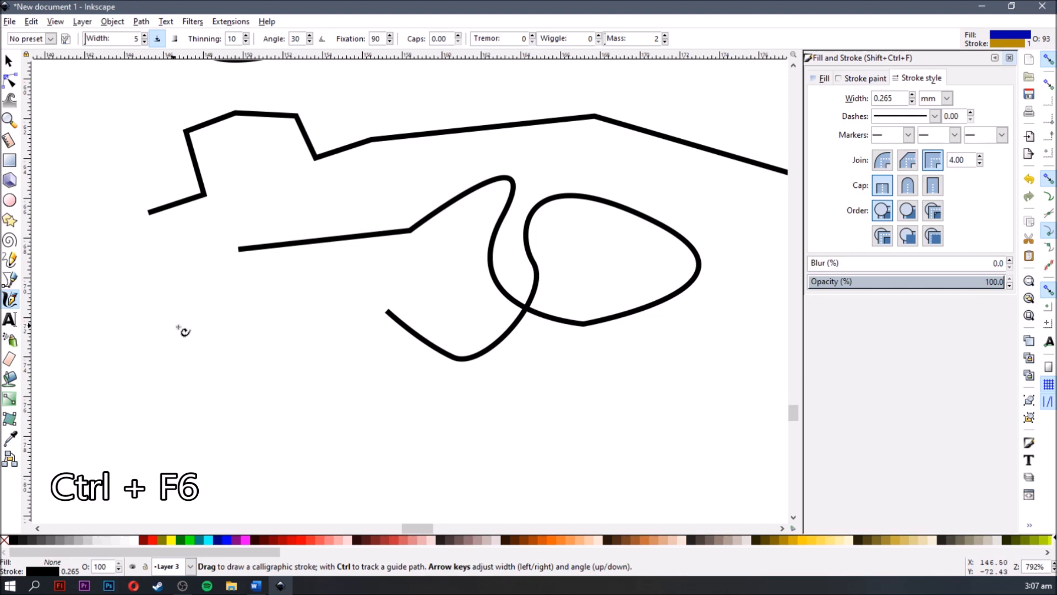
{"action": "mouse_move", "coordinate": [148, 422]}
{"action": "left_mouse_down"}
{"action": "mouse_move", "coordinate": [122, 334]}
{"action": "mouse_move", "coordinate": [141, 301]}
{"action": "mouse_move", "coordinate": [285, 358]}
{"action": "mouse_move", "coordinate": [315, 304]}
{"action": "mouse_move", "coordinate": [277, 315]}
{"action": "mouse_move", "coordinate": [300, 354]}
{"action": "mouse_move", "coordinate": [357, 381]}
{"action": "mouse_move", "coordinate": [326, 423]}
{"action": "mouse_move", "coordinate": [313, 404]}
{"action": "mouse_move", "coordinate": [457, 415]}
{"action": "left_mouse_up"}
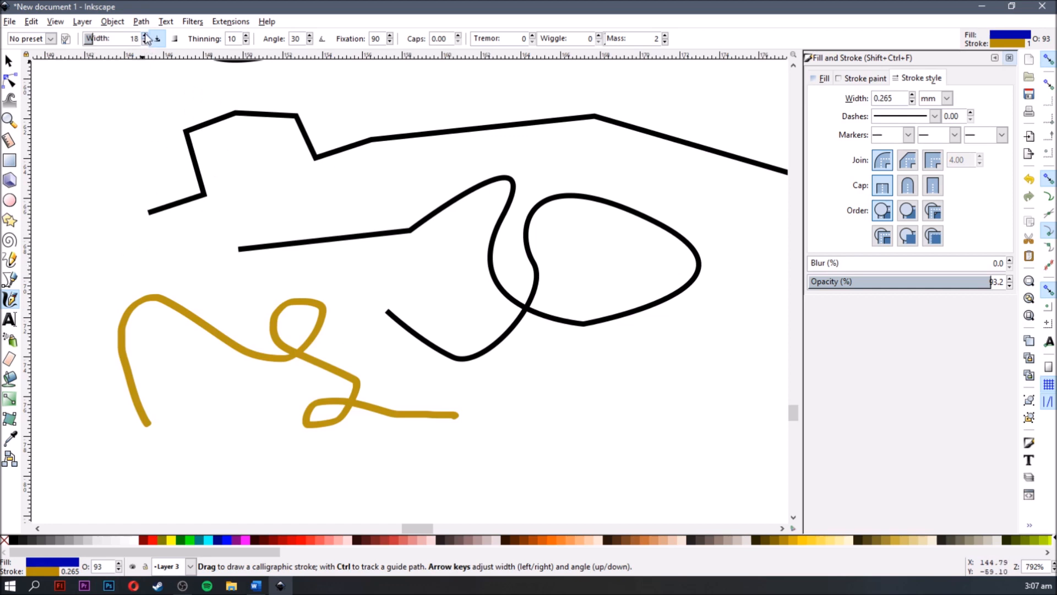
{"action": "mouse_move", "coordinate": [120, 263]}
{"action": "left_mouse_down"}
{"action": "mouse_move", "coordinate": [118, 177]}
{"action": "mouse_move", "coordinate": [141, 128]}
{"action": "mouse_move", "coordinate": [220, 158]}
{"action": "mouse_move", "coordinate": [342, 147]}
{"action": "mouse_move", "coordinate": [302, 149]}
{"action": "mouse_move", "coordinate": [337, 188]}
{"action": "mouse_move", "coordinate": [432, 252]}
{"action": "mouse_move", "coordinate": [218, 234]}
{"action": "mouse_move", "coordinate": [385, 184]}
{"action": "mouse_move", "coordinate": [537, 164]}
{"action": "mouse_move", "coordinate": [497, 153]}
{"action": "mouse_move", "coordinate": [527, 277]}
{"action": "mouse_move", "coordinate": [530, 407]}
{"action": "mouse_move", "coordinate": [511, 438]}
{"action": "mouse_move", "coordinate": [620, 391]}
{"action": "mouse_move", "coordinate": [643, 213]}
{"action": "left_mouse_up"}
- Remove the stroke paint from the short curved calligraphic stroke and select the large looping one
{"action": "left_click", "coordinate": [862, 78]}
{"action": "left_click", "coordinate": [821, 102]}
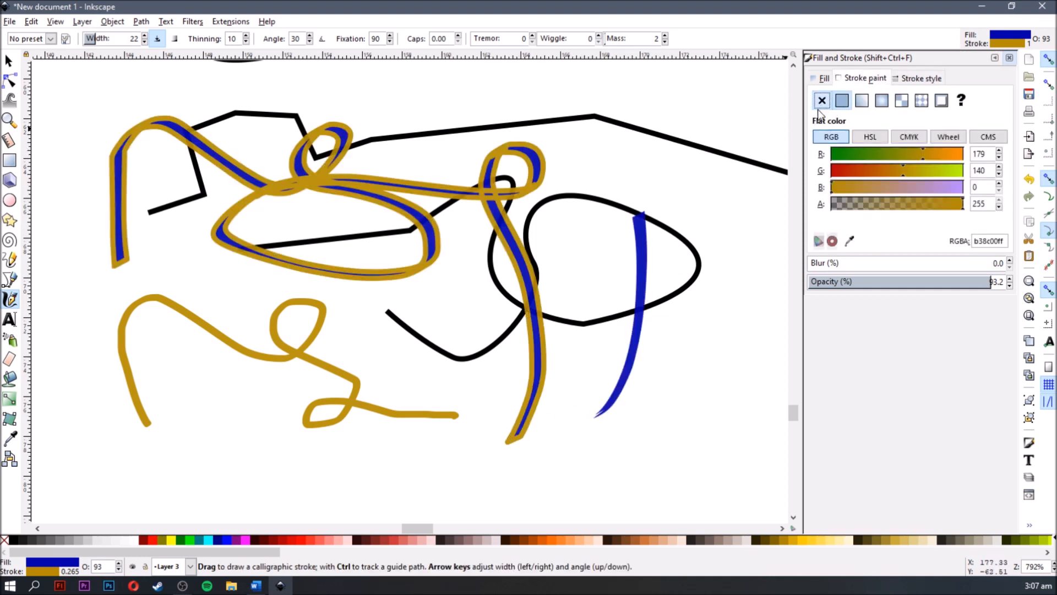
{"action": "key", "text": "s"}
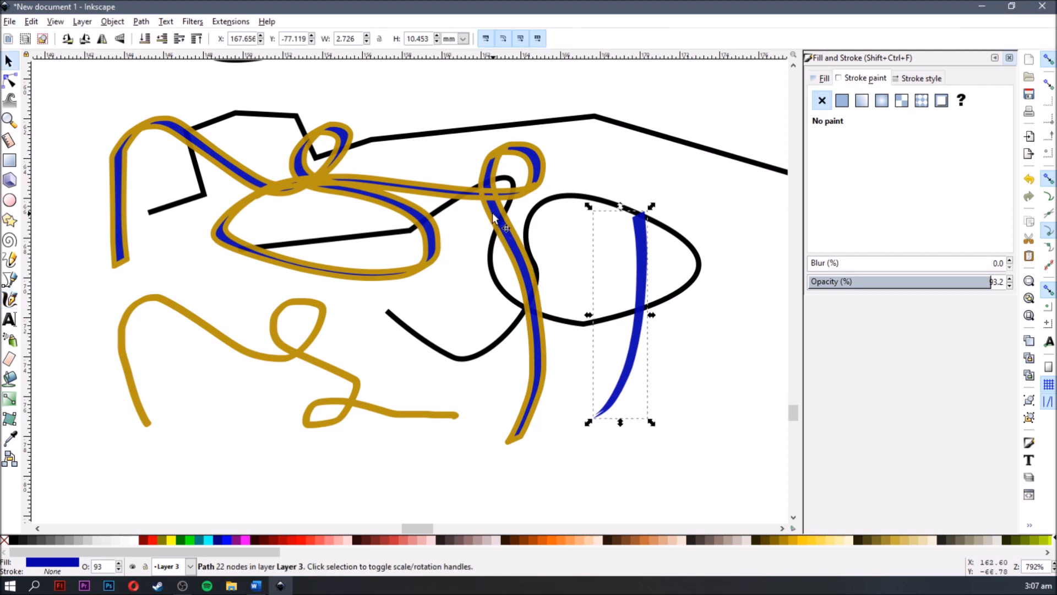
{"action": "left_click", "coordinate": [494, 219]}
- Create a wide rectangular text frame in the empty area below the calligraphic strokes
{"action": "scroll", "coordinate": [556, 417], "scroll_direction": "right", "scroll_amount": 3}
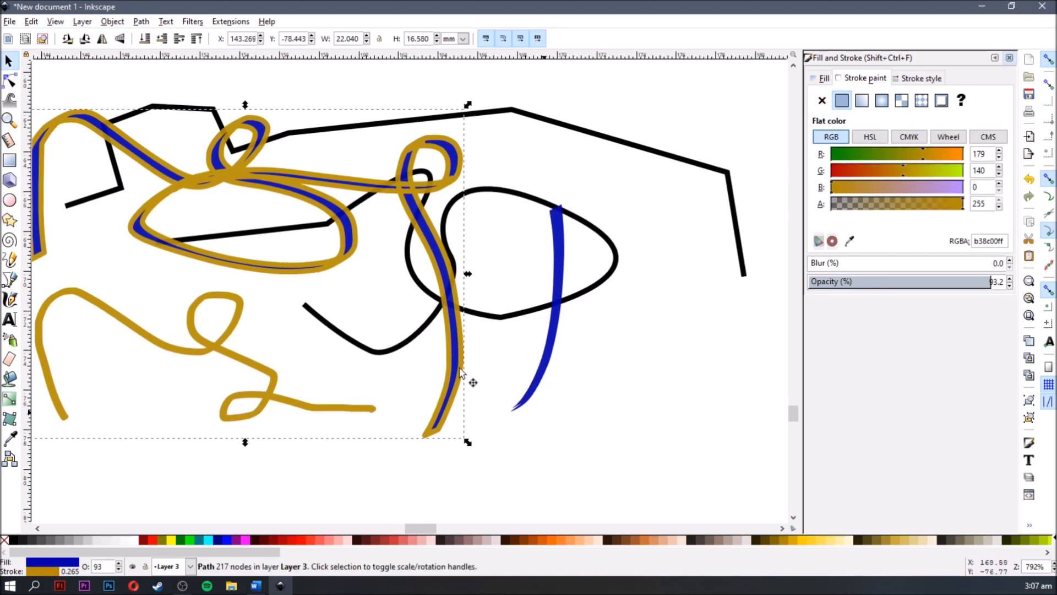
{"action": "scroll", "coordinate": [661, 409], "scroll_direction": "down", "scroll_amount": 1}
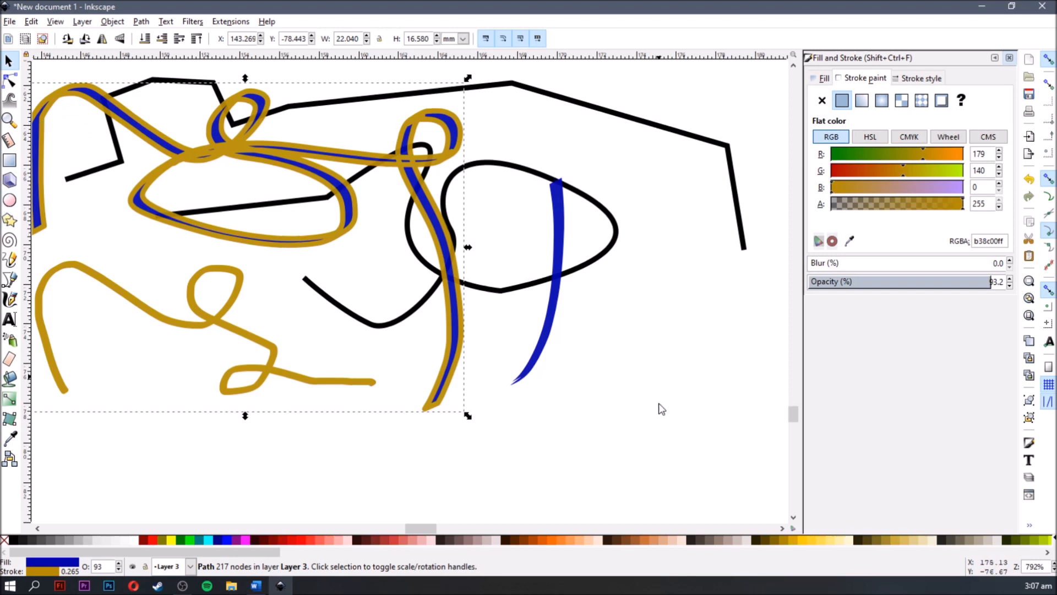
{"action": "scroll", "coordinate": [495, 399], "scroll_direction": "down", "scroll_amount": 4}
{"action": "key", "text": "F8"}
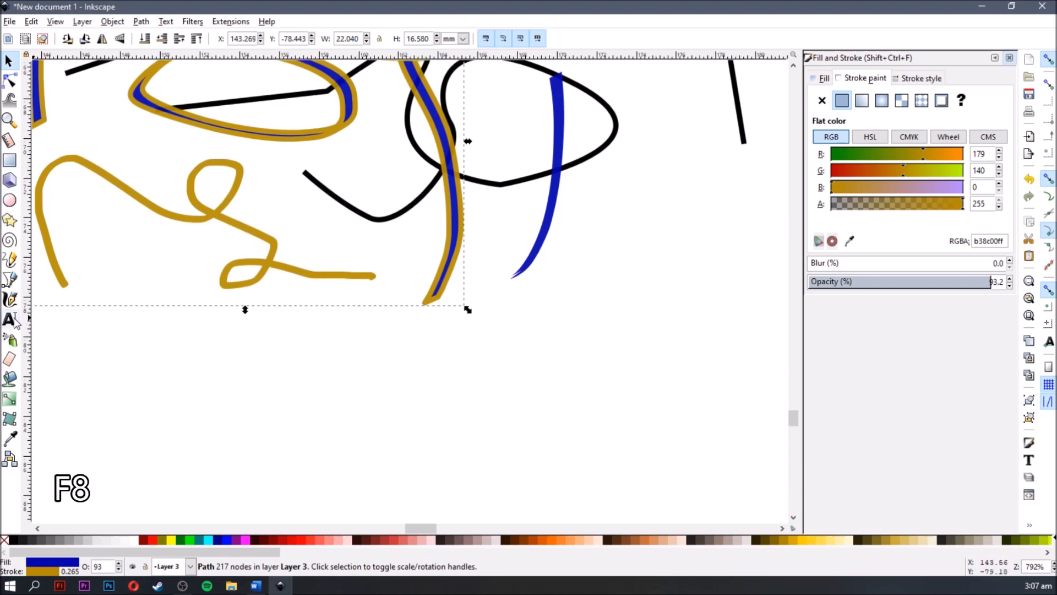
{"action": "left_click_drag", "start_coordinate": [284, 464], "coordinate": [711, 378]}
{"action": "type", "text": "che"}
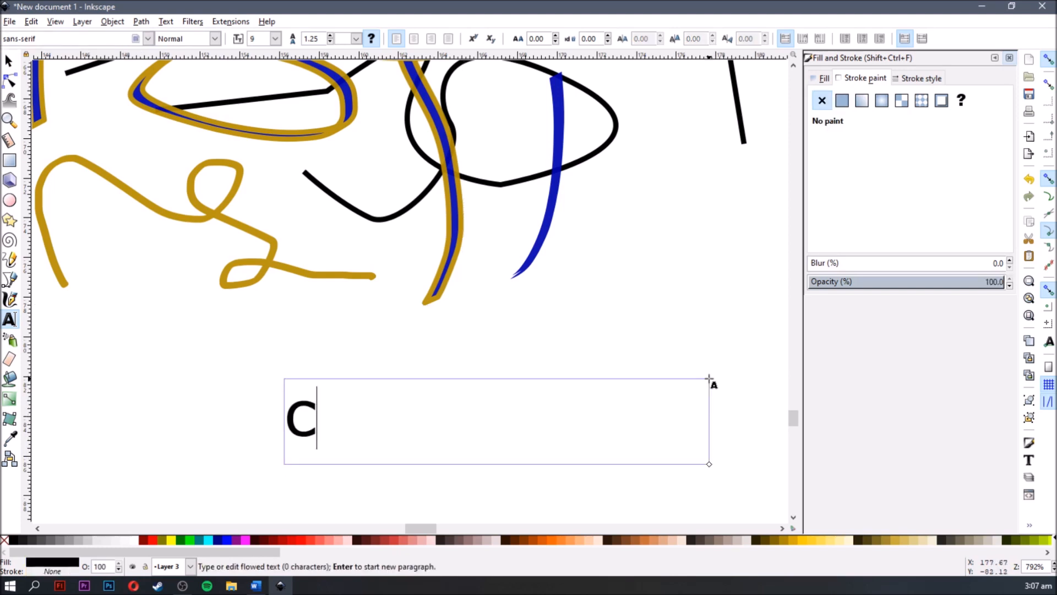
{"action": "type", "text": "ck one tw"}
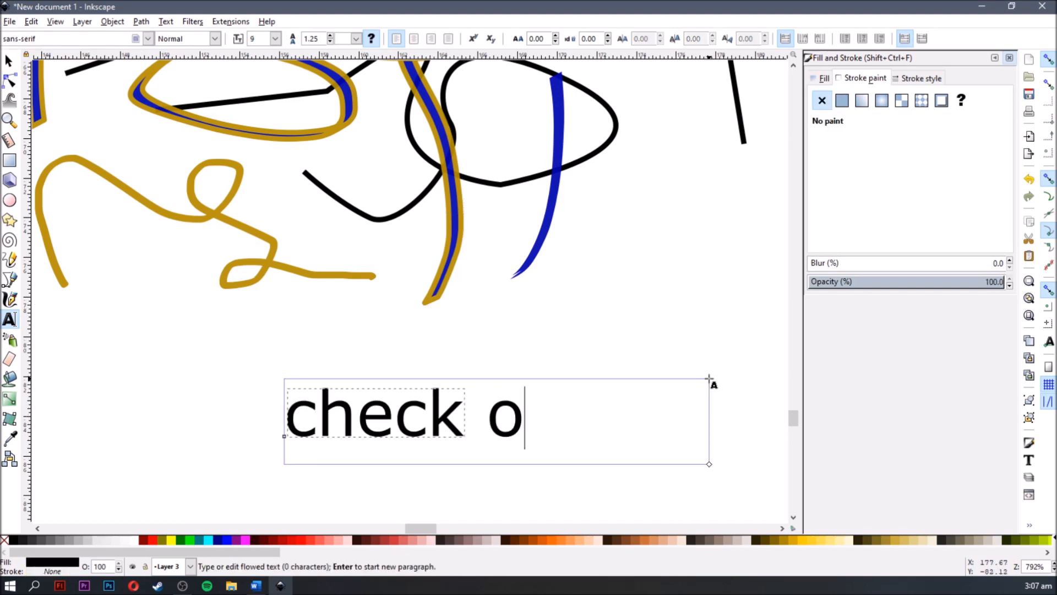
{"action": "key", "text": "BackSpace"}
{"action": "key", "text": "BackSpace"}
{"action": "key", "text": "BackSpace"}
{"action": "key", "text": "BackSpace"}
{"action": "key", "text": "BackSpace"}
{"action": "key", "text": "BackSpace"}
{"action": "key", "text": "BackSpace"}
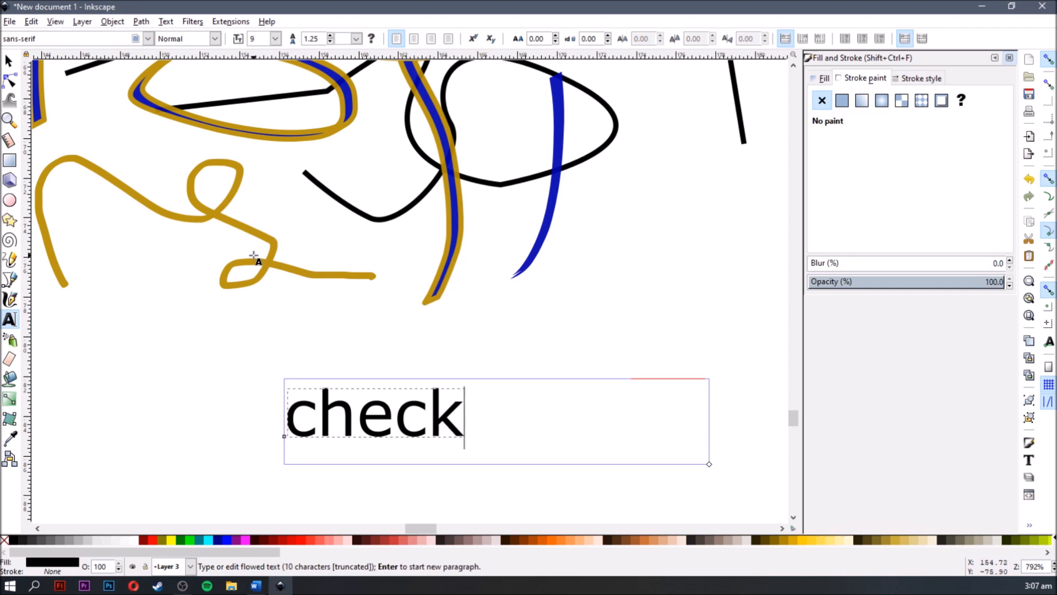
{"action": "key", "text": "BackSpace"}
{"action": "key", "text": "BackSpace"}
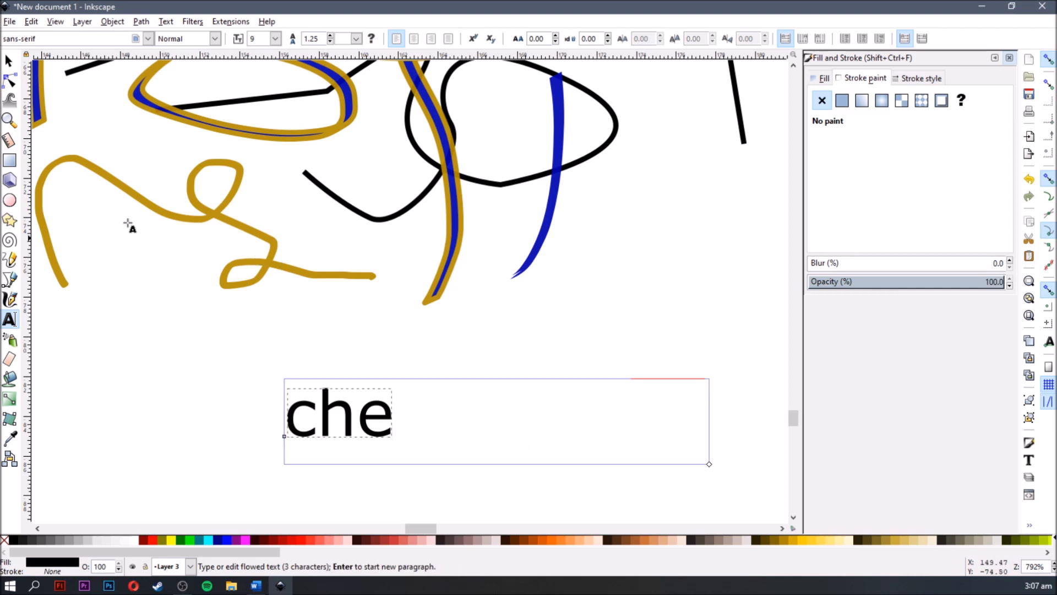
{"action": "key", "text": "BackSpace"}
{"action": "key", "text": "BackSpace"}
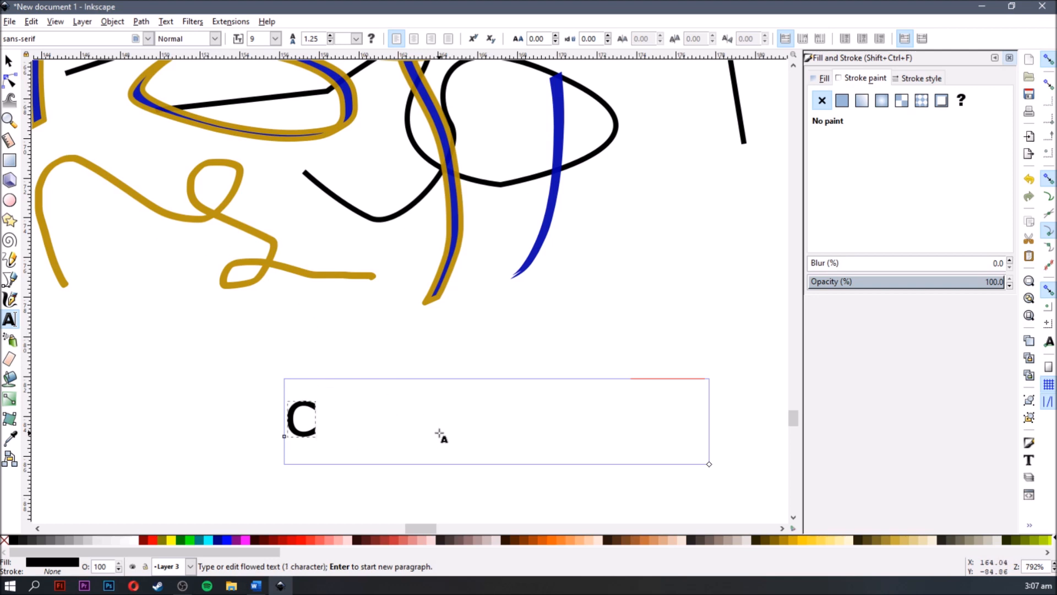
{"action": "key", "text": "BackSpace"}
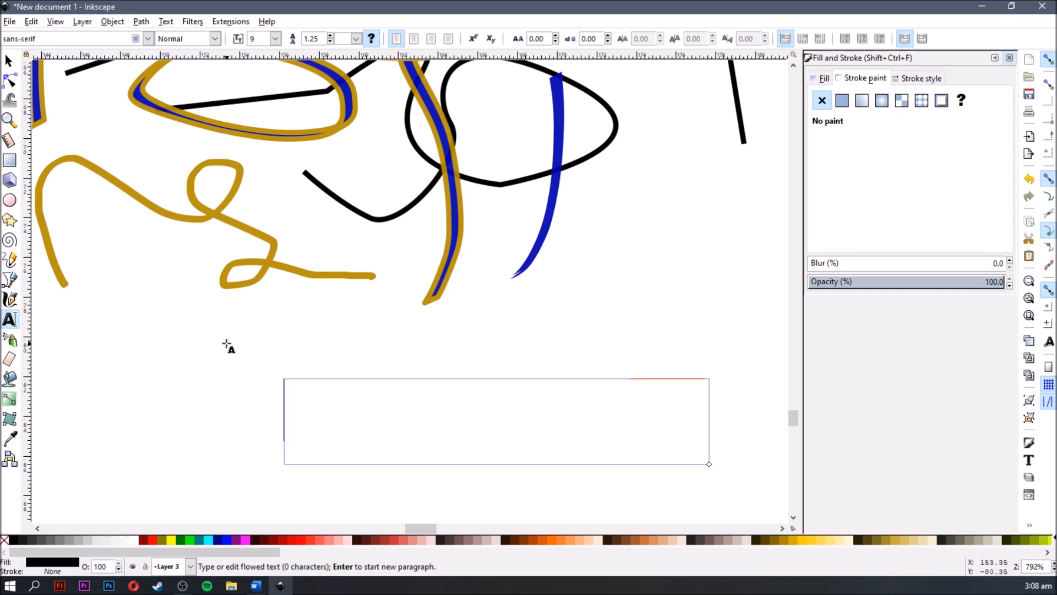
- Enter the text "dawhbj" in the frame and scale it up to about 17.1 × 4.7 mm
{"action": "type", "text": "dawhbj"}
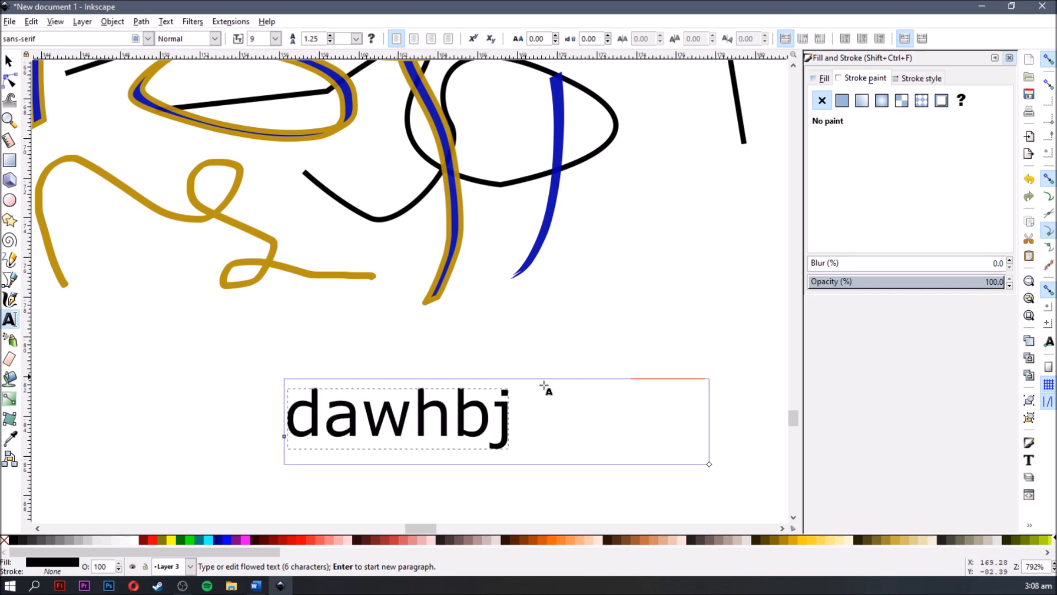
{"action": "key", "text": "F1"}
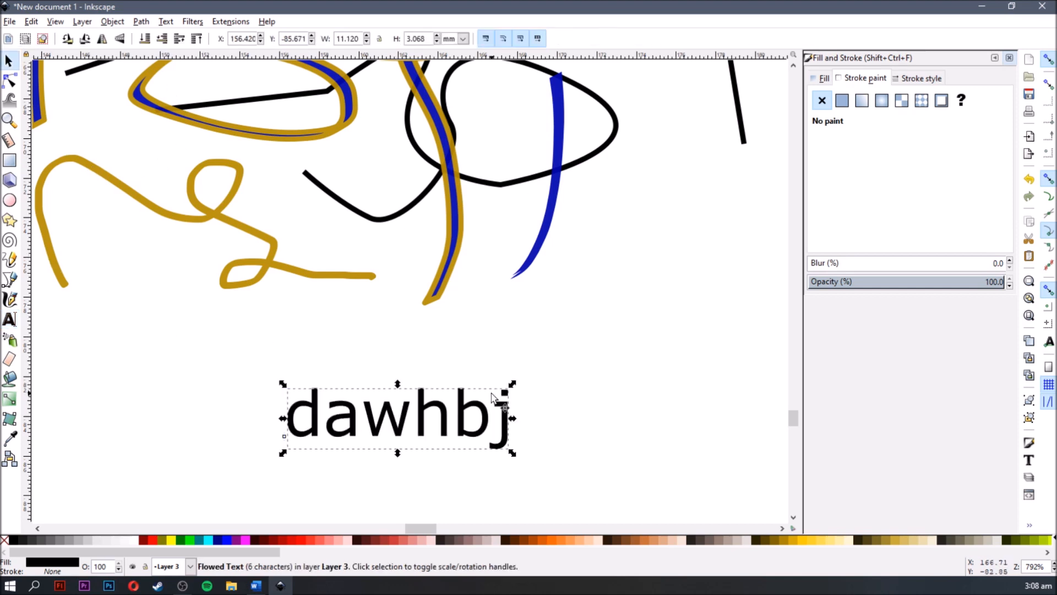
{"action": "left_click_drag", "start_coordinate": [524, 381], "coordinate": [629, 311]}
- Change the text's flat fill to a translucent grey-green, RGBA adbb9ec9
{"action": "left_click", "coordinate": [824, 79]}
{"action": "mouse_move", "coordinate": [936, 172]}
{"action": "left_mouse_down"}
{"action": "mouse_move", "coordinate": [912, 187]}
{"action": "mouse_move", "coordinate": [891, 155]}
{"action": "mouse_move", "coordinate": [921, 154]}
{"action": "left_mouse_up"}
{"action": "mouse_move", "coordinate": [918, 202]}
{"action": "left_mouse_down"}
{"action": "mouse_move", "coordinate": [884, 204]}
{"action": "mouse_move", "coordinate": [893, 204]}
{"action": "left_mouse_up"}
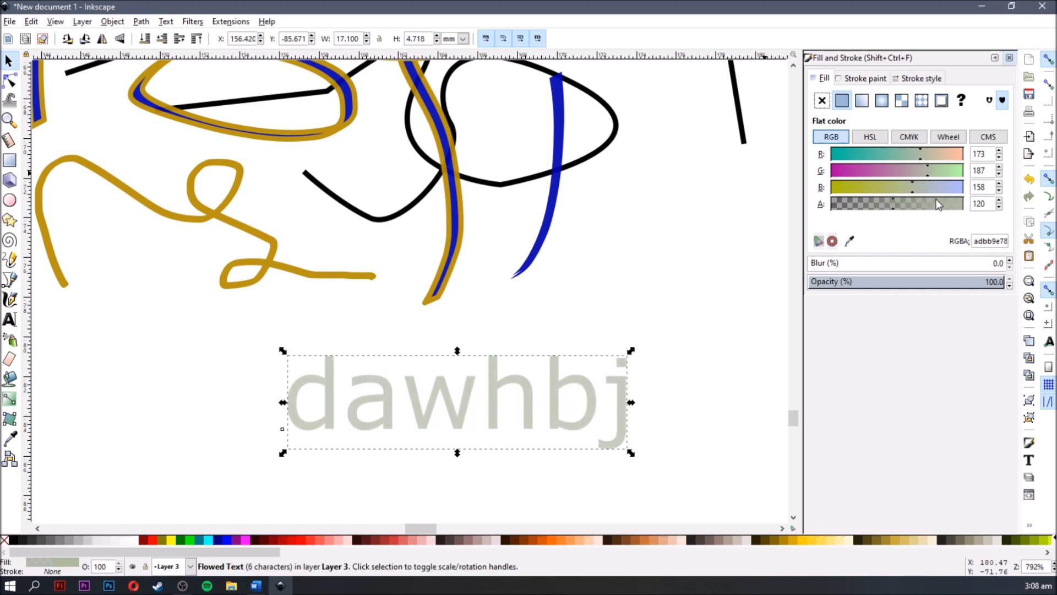
- Try rotating the text counterclockwise, undo the rotation and deselect the text
{"action": "left_click", "coordinate": [626, 369]}
{"action": "left_click_drag", "start_coordinate": [630, 351], "coordinate": [585, 314]}
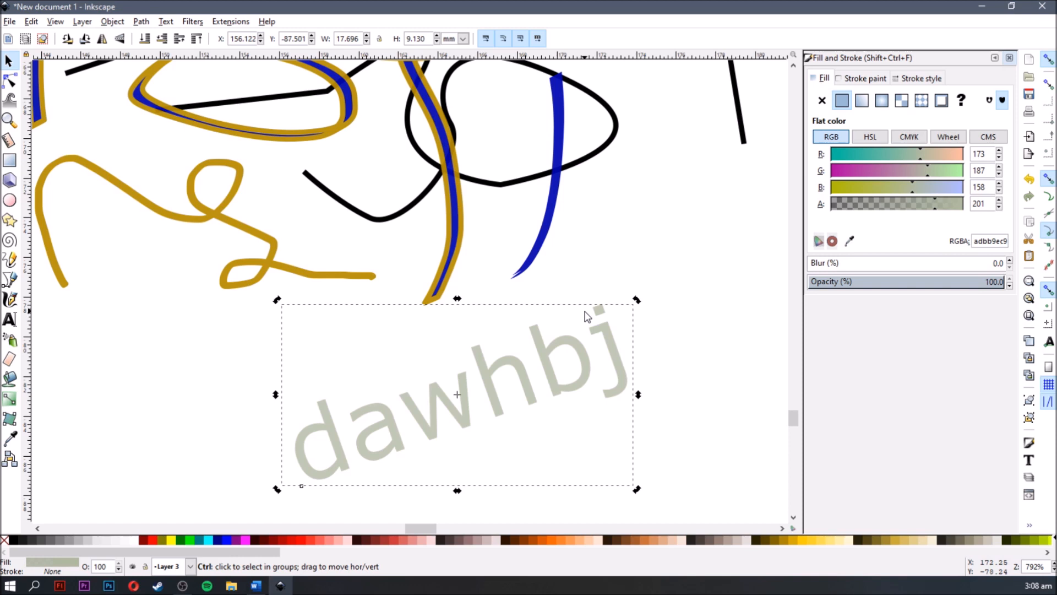
{"action": "key", "text": "ctrl+z"}
{"action": "left_click", "coordinate": [588, 243]}
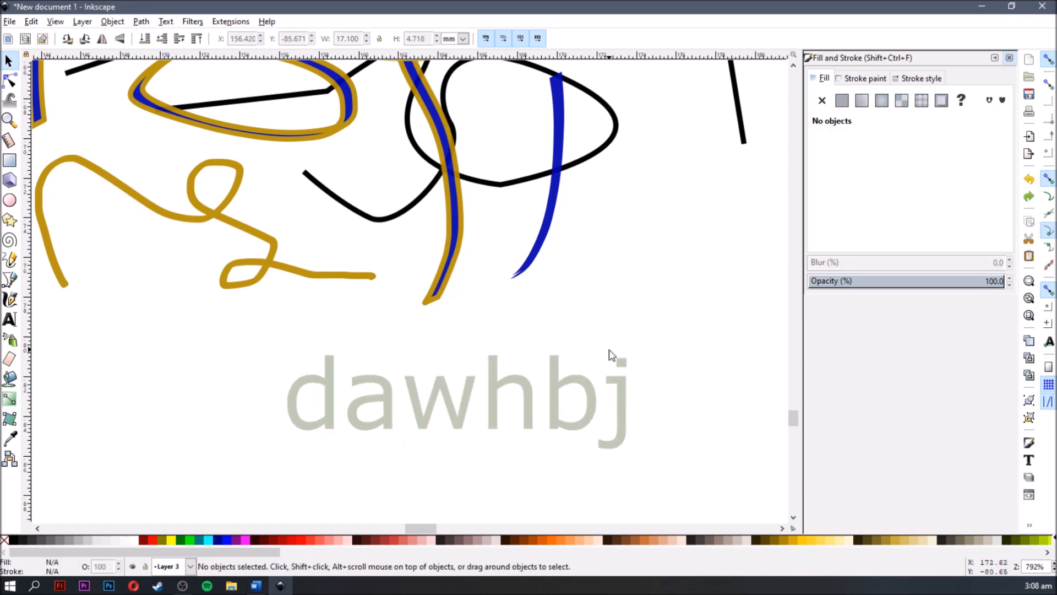
- Bucket-fill the empty panel beside the toothed tabs on the papercraft strip, using the 0.12 mm grow setting
{"action": "scroll", "coordinate": [609, 350], "scroll_direction": "down", "scroll_amount": 4, "text": "ctrl"}
{"action": "key", "text": "space"}
{"action": "left_click_drag", "start_coordinate": [649, 280], "coordinate": [543, 407]}
{"action": "scroll", "coordinate": [601, 209], "scroll_direction": "down", "scroll_amount": 4, "text": "ctrl"}
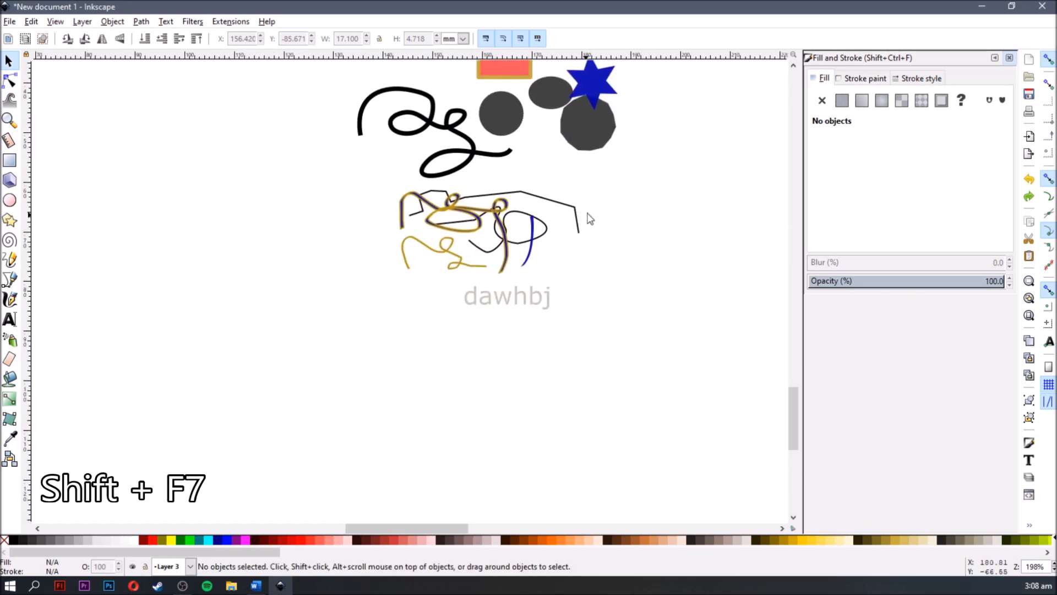
{"action": "scroll", "coordinate": [602, 209], "scroll_direction": "up", "scroll_amount": 2}
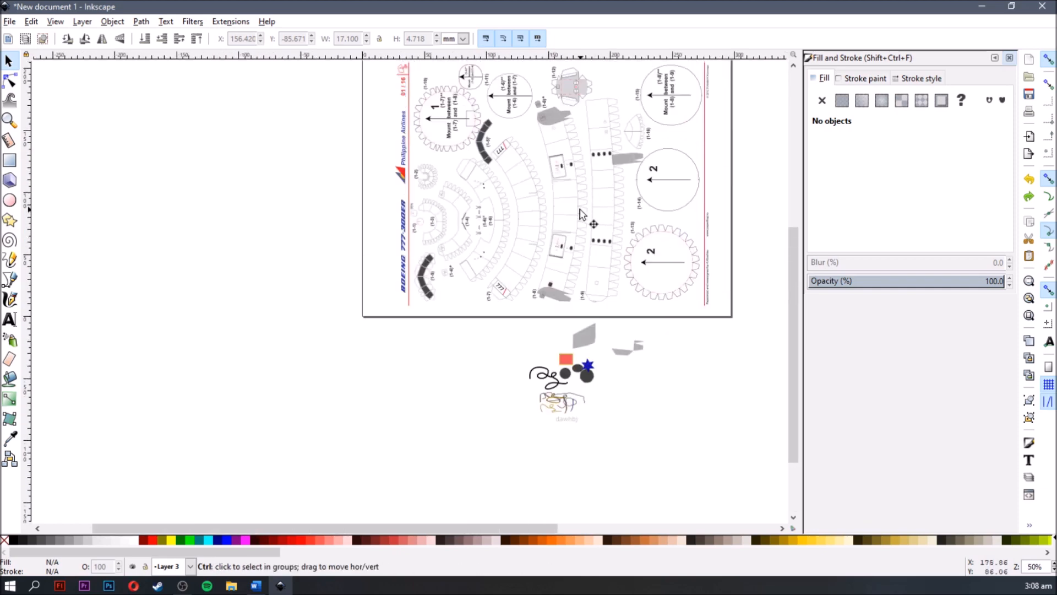
{"action": "scroll", "coordinate": [581, 213], "scroll_direction": "up", "scroll_amount": 4, "text": "ctrl"}
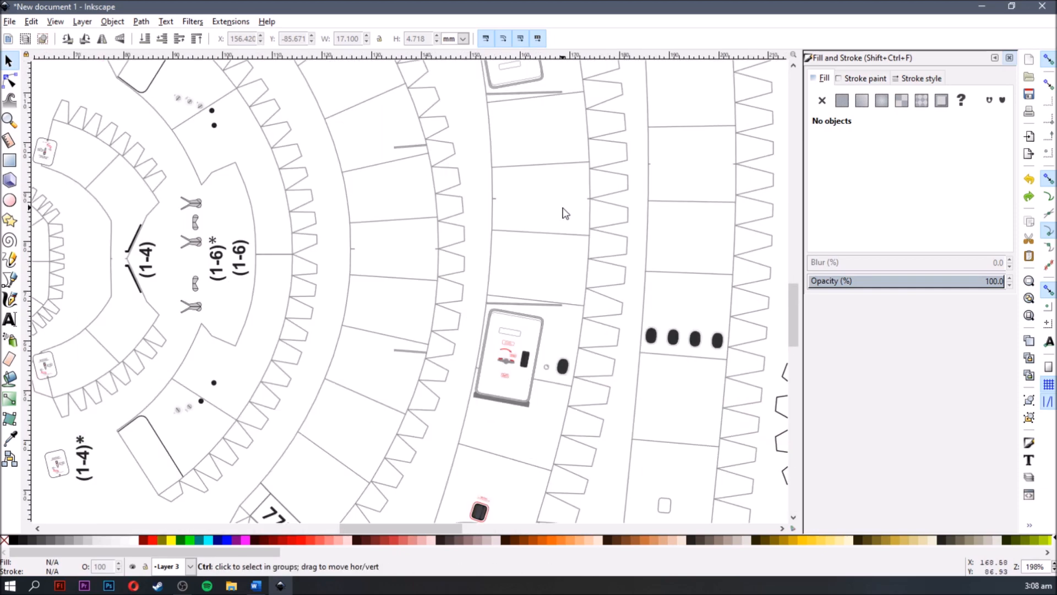
{"action": "scroll", "coordinate": [564, 213], "scroll_direction": "up", "scroll_amount": 2, "text": "ctrl"}
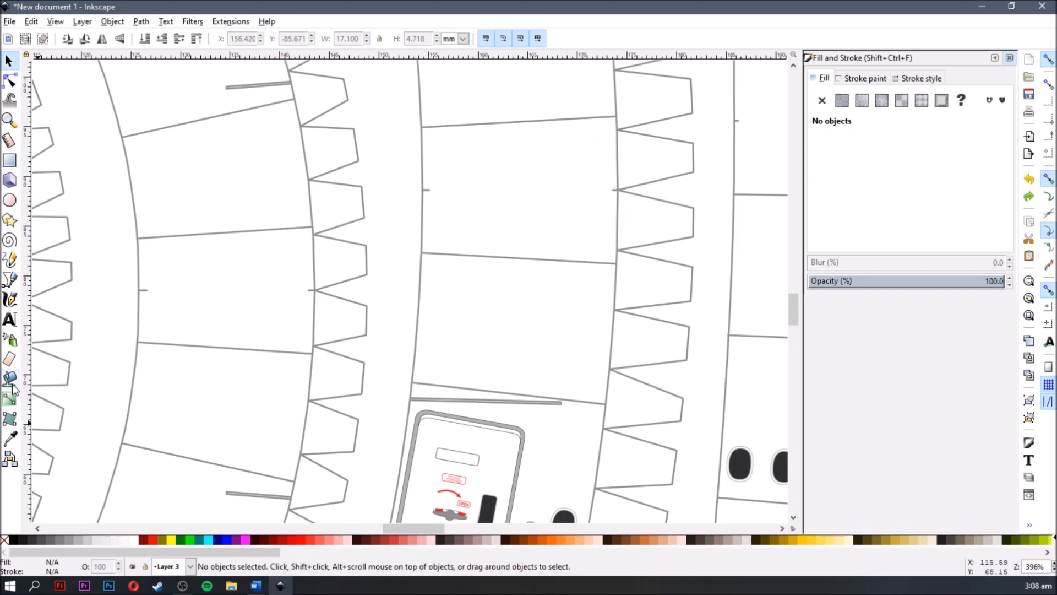
{"action": "key", "text": "shift+F7"}
{"action": "scroll", "coordinate": [548, 215], "scroll_direction": "up", "scroll_amount": 2}
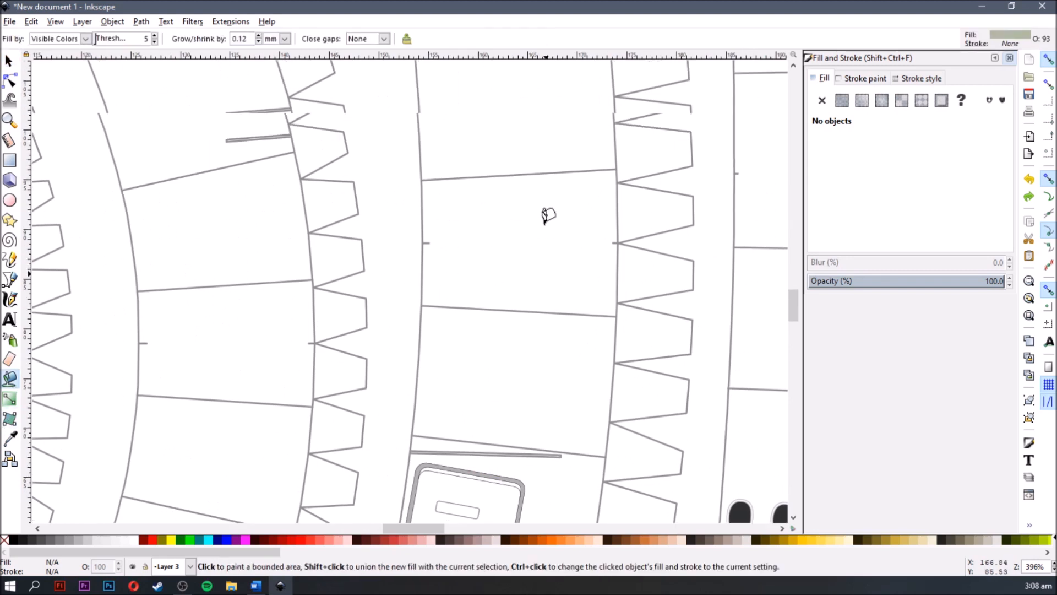
{"action": "left_click", "coordinate": [531, 253]}
{"action": "scroll", "coordinate": [663, 216], "scroll_direction": "up", "scroll_amount": 2, "text": "ctrl"}
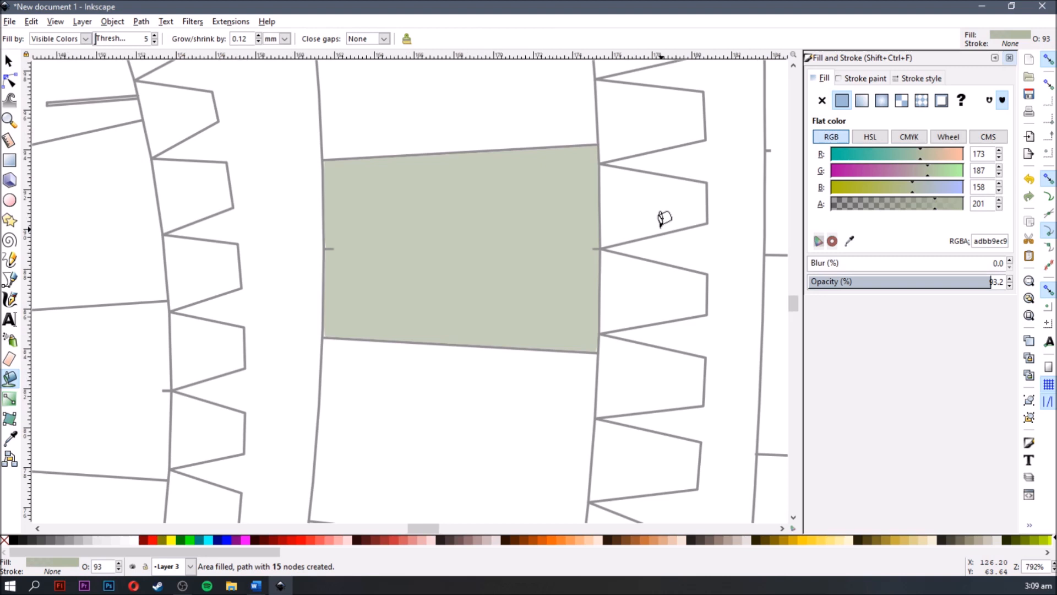
- Recolour the panel's fill to a nearly opaque blue with red 55, green 33 and blue 255
{"action": "scroll", "coordinate": [664, 219], "scroll_direction": "up", "scroll_amount": 1, "text": "ctrl"}
{"action": "left_click", "coordinate": [859, 155]}
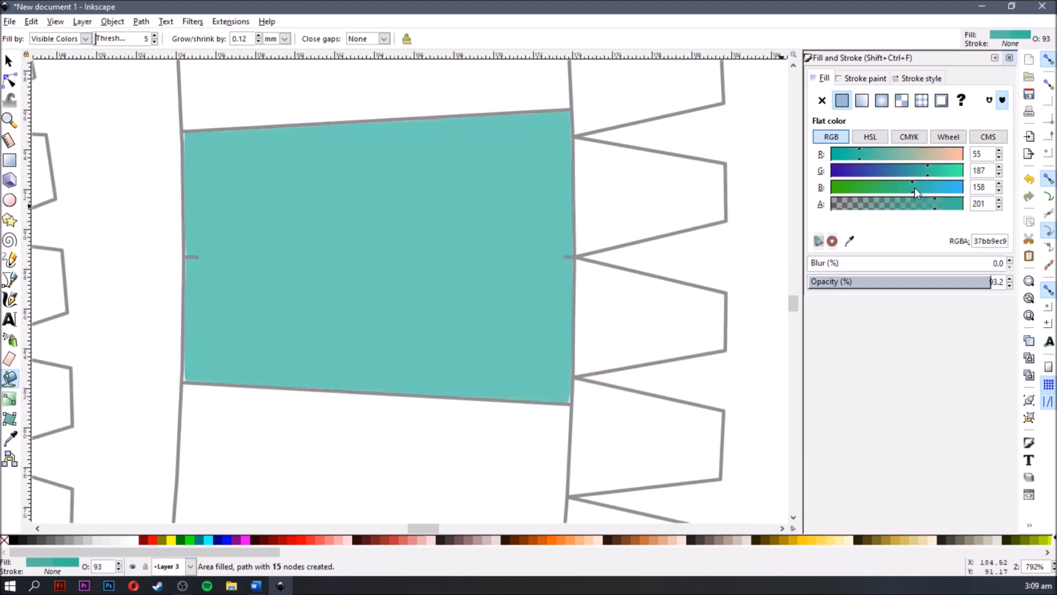
{"action": "left_click", "coordinate": [850, 168]}
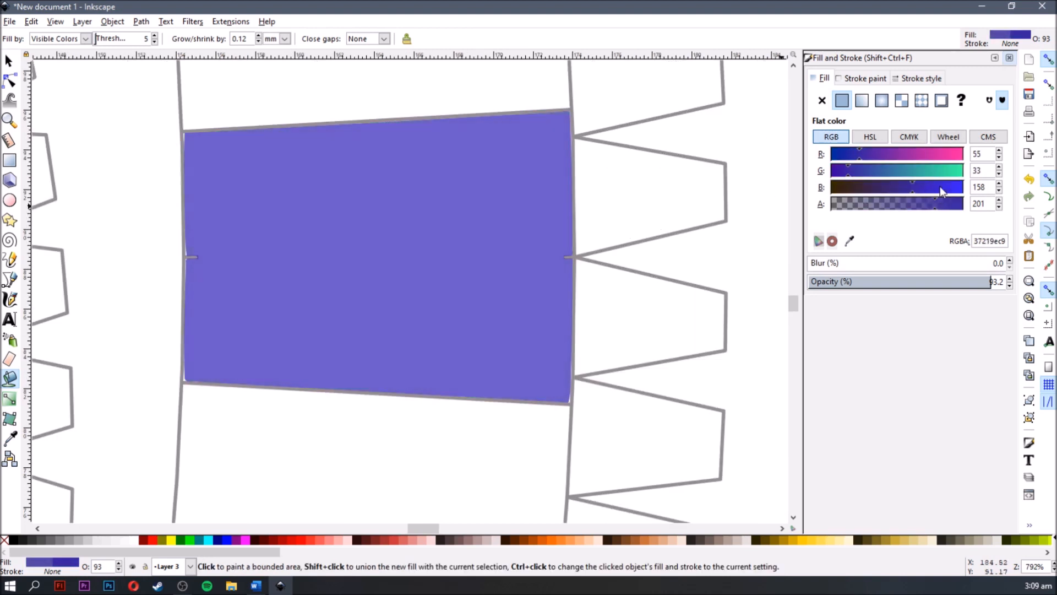
{"action": "left_click_drag", "start_coordinate": [956, 191], "coordinate": [966, 209]}
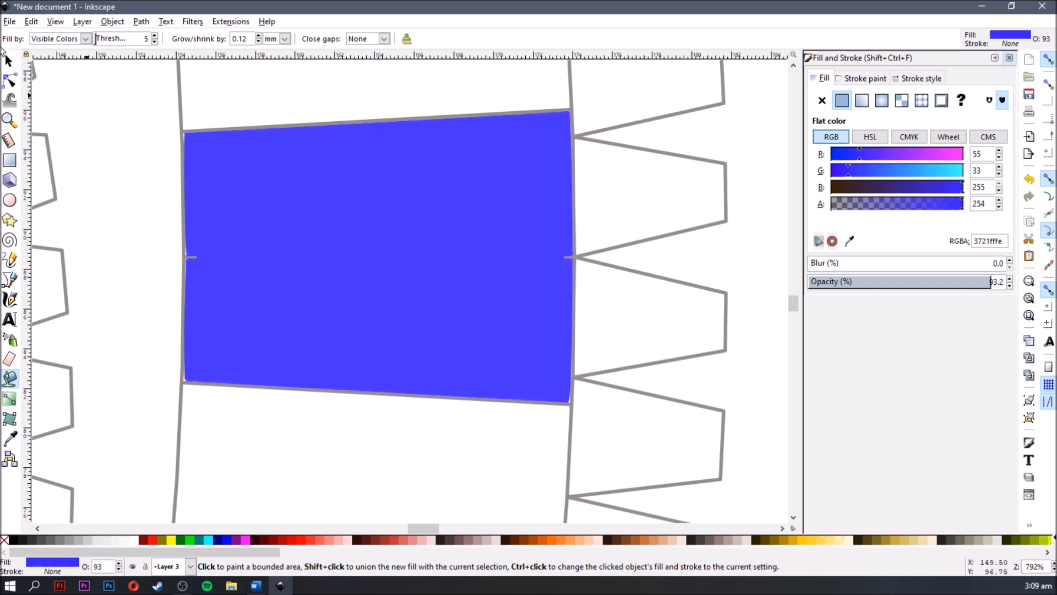
- Examine the blue fill's nodes and the gap at its lower corner beside the toothed edge
{"action": "left_click", "coordinate": [9, 80]}
{"action": "scroll", "coordinate": [589, 299], "scroll_direction": "up", "scroll_amount": 1}
{"action": "left_click", "coordinate": [610, 275]}
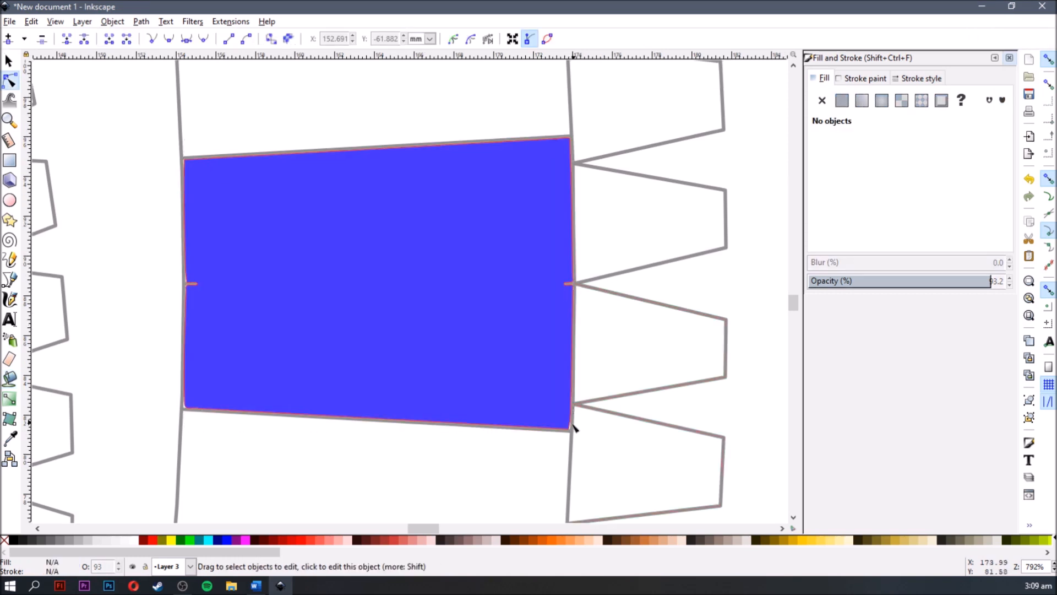
{"action": "scroll", "coordinate": [568, 440], "scroll_direction": "up", "scroll_amount": 5}
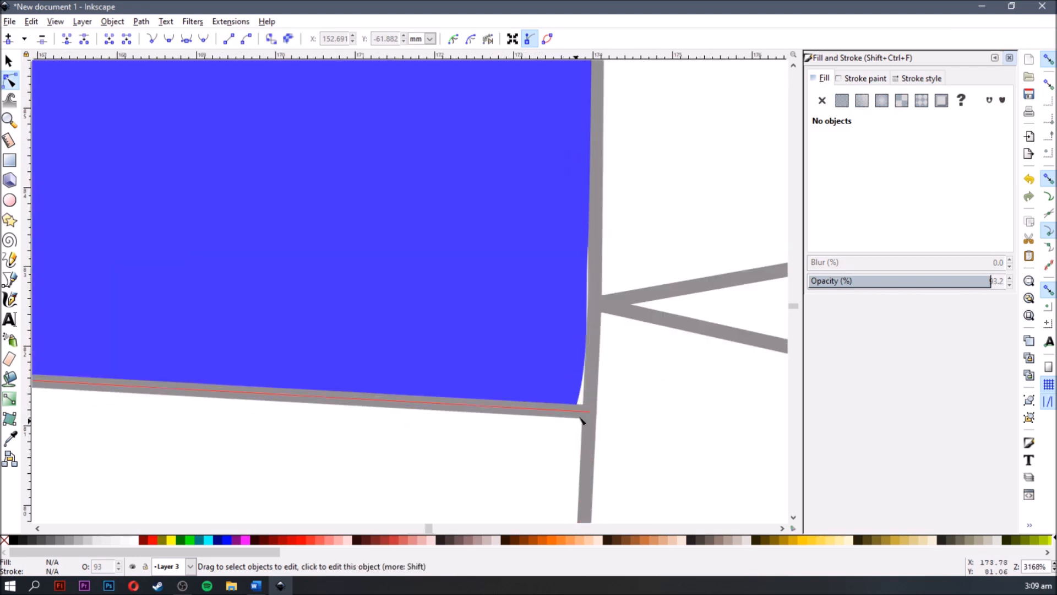
{"action": "scroll", "coordinate": [593, 396], "scroll_direction": "down", "scroll_amount": 4}
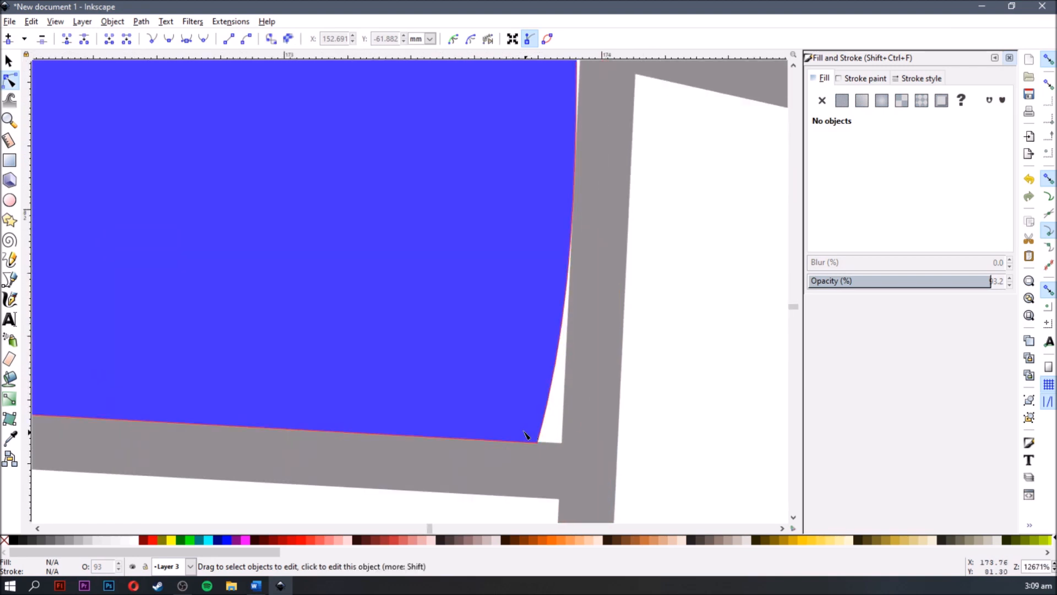
{"action": "left_click", "coordinate": [543, 427]}
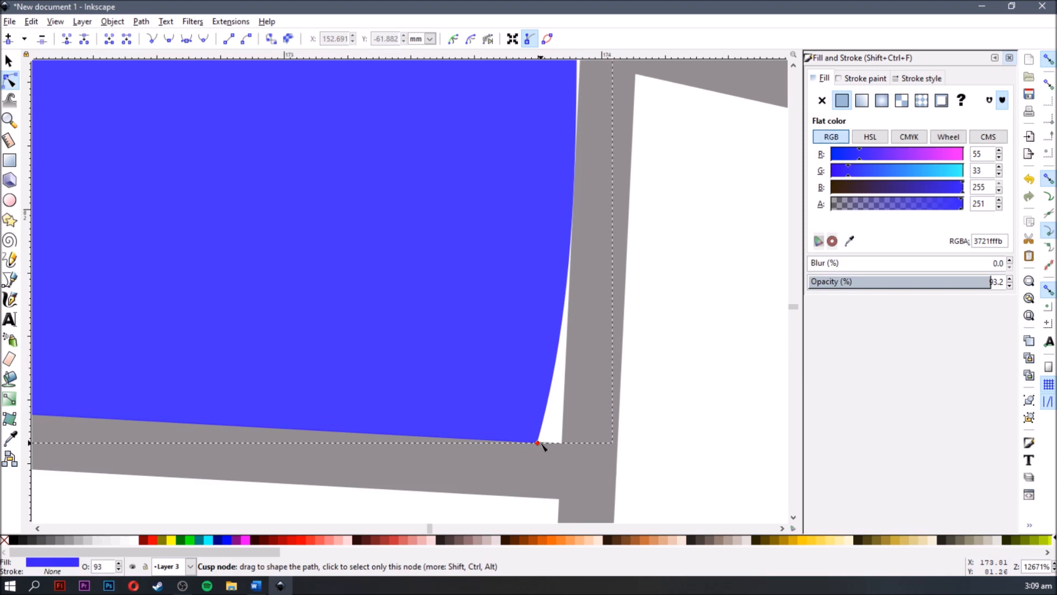
{"action": "scroll", "coordinate": [468, 365], "scroll_direction": "down", "scroll_amount": 3}
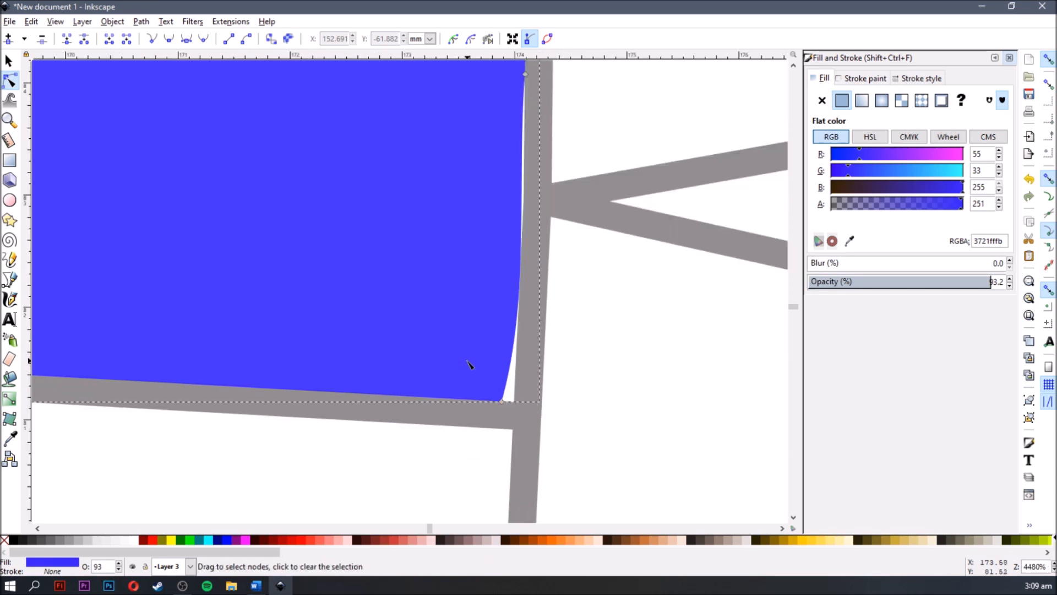
{"action": "left_click_drag", "start_coordinate": [477, 365], "coordinate": [580, 404]}
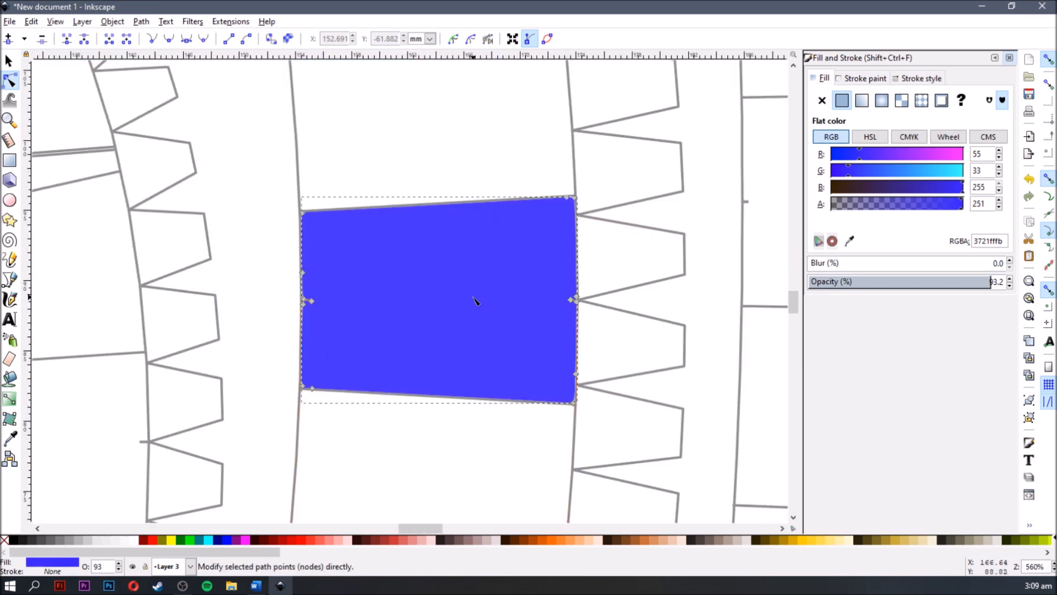
- Delete the blue fill and bucket-fill the same panel again with the grow amount set to 0.22 mm
{"action": "key", "text": "s"}
{"action": "key", "text": "Delete"}
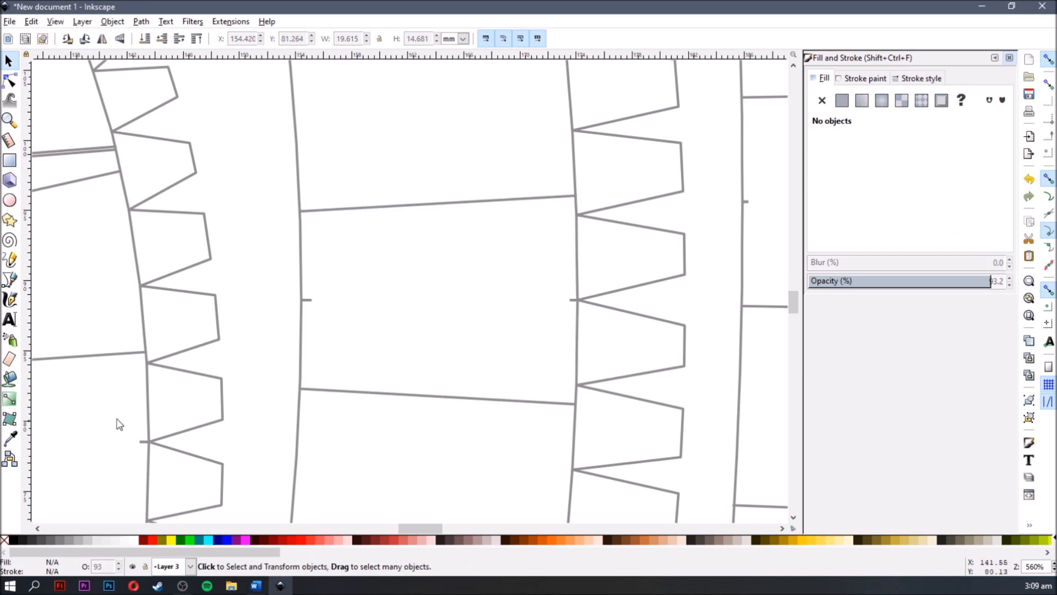
{"action": "left_click", "coordinate": [11, 377]}
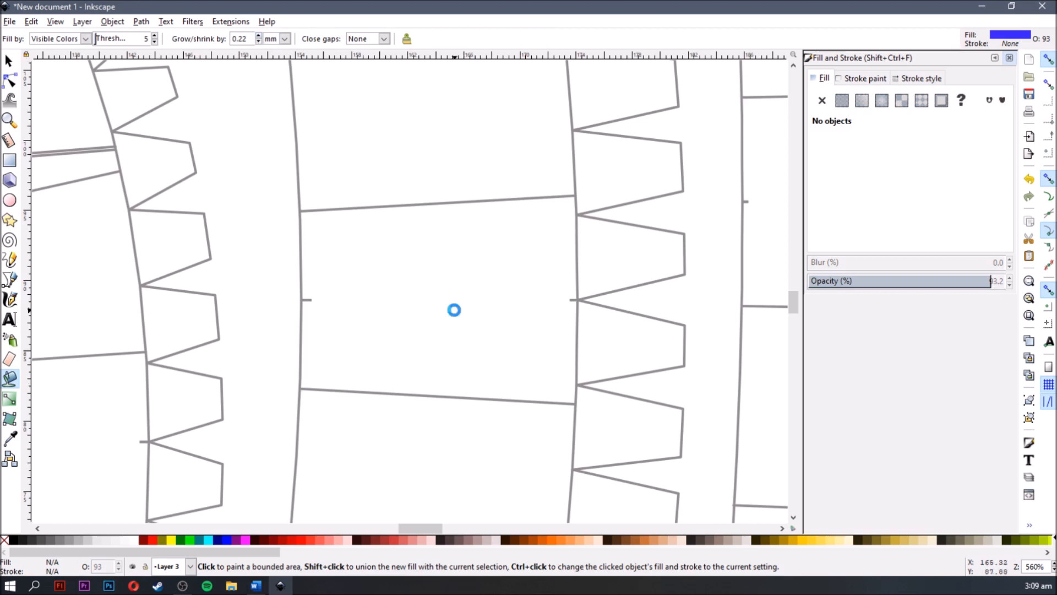
- Inspect the corners of the new blue fill for gaps against the grey panel outline
{"action": "scroll", "coordinate": [589, 412], "scroll_direction": "up", "scroll_amount": 5}
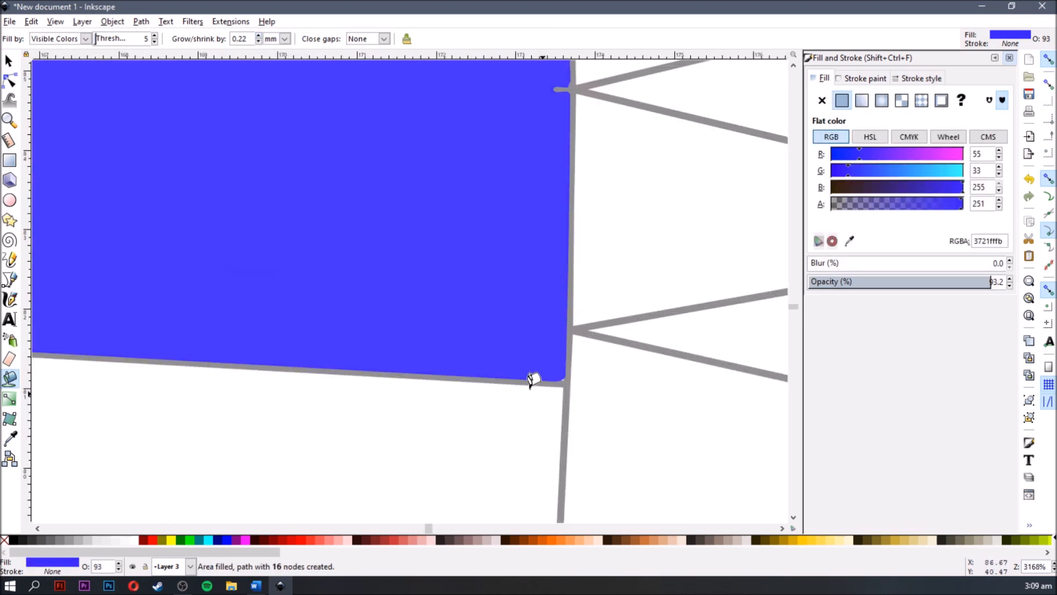
{"action": "scroll", "coordinate": [524, 243], "scroll_direction": "down", "scroll_amount": 4}
{"action": "scroll", "coordinate": [525, 220], "scroll_direction": "up", "scroll_amount": 3}
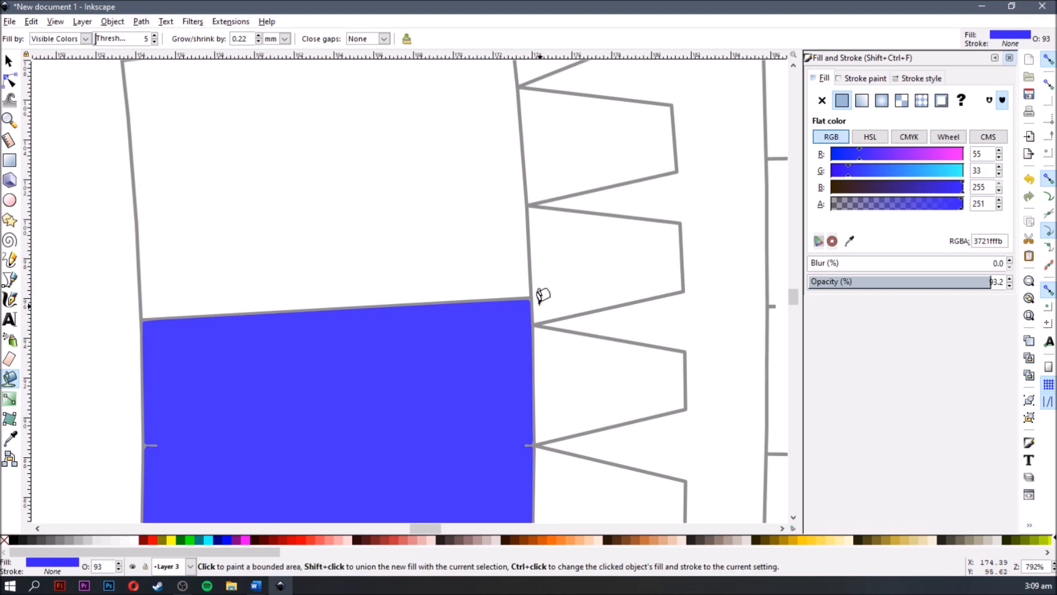
{"action": "scroll", "coordinate": [540, 304], "scroll_direction": "up", "scroll_amount": 3}
{"action": "scroll", "coordinate": [480, 309], "scroll_direction": "down", "scroll_amount": 4}
{"action": "key", "text": "space"}
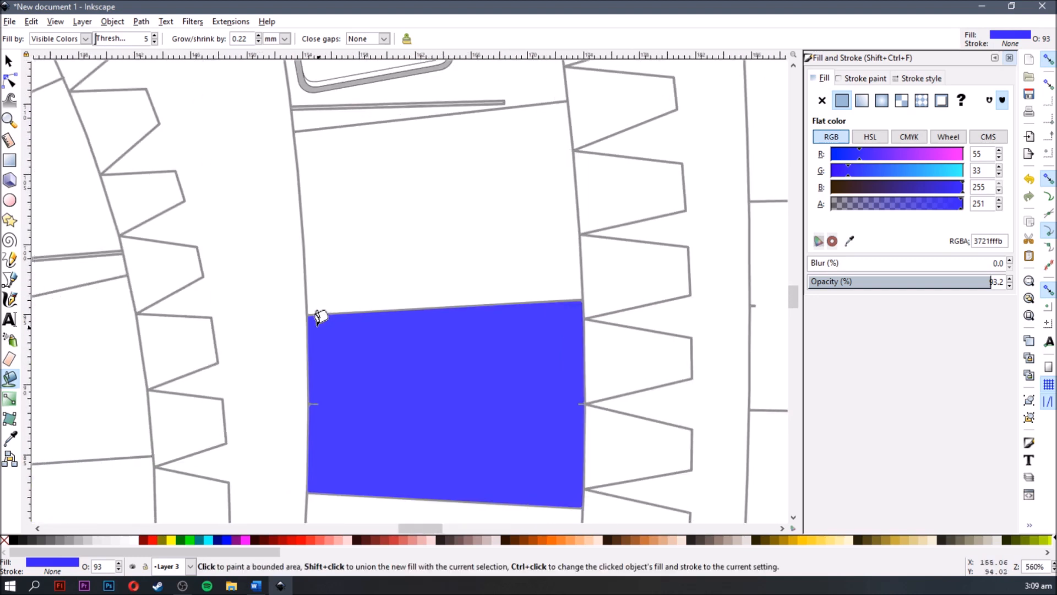
{"action": "scroll", "coordinate": [320, 317], "scroll_direction": "up", "scroll_amount": 3}
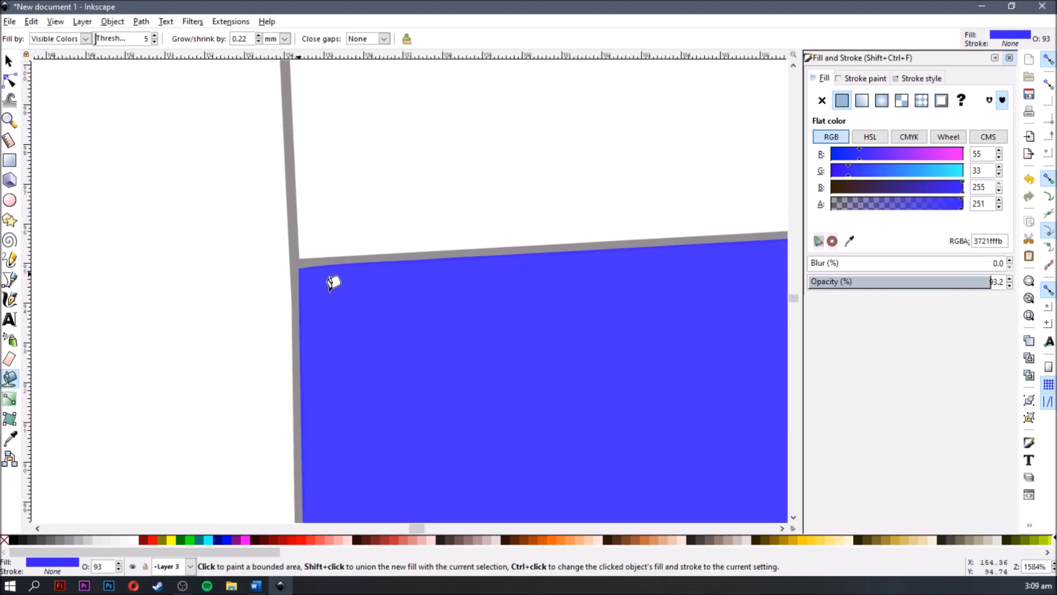
{"action": "scroll", "coordinate": [320, 275], "scroll_direction": "down", "scroll_amount": 4}
{"action": "key", "text": "space"}
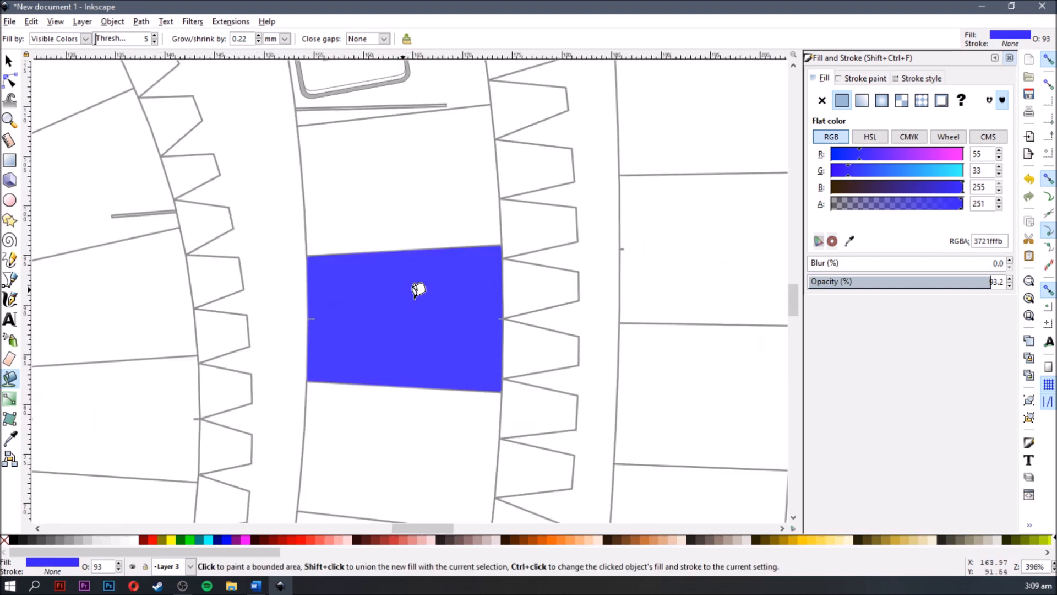
- Move the two nodes at the blue fill's upper corner near the teeth outward over the grey outline
{"action": "left_click", "coordinate": [12, 83]}
{"action": "left_click", "coordinate": [518, 221]}
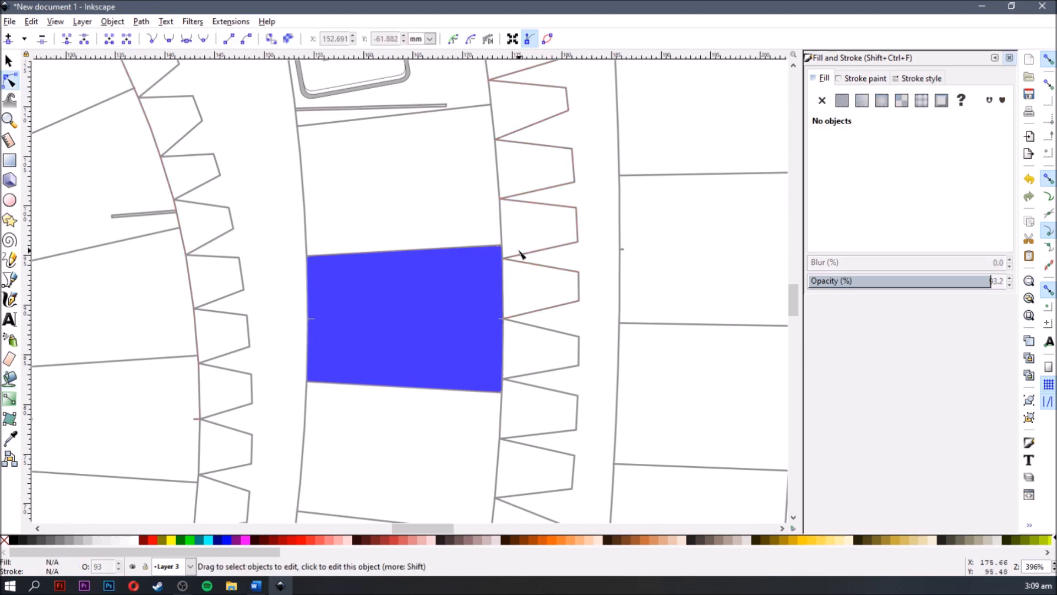
{"action": "scroll", "coordinate": [519, 253], "scroll_direction": "up", "scroll_amount": 7}
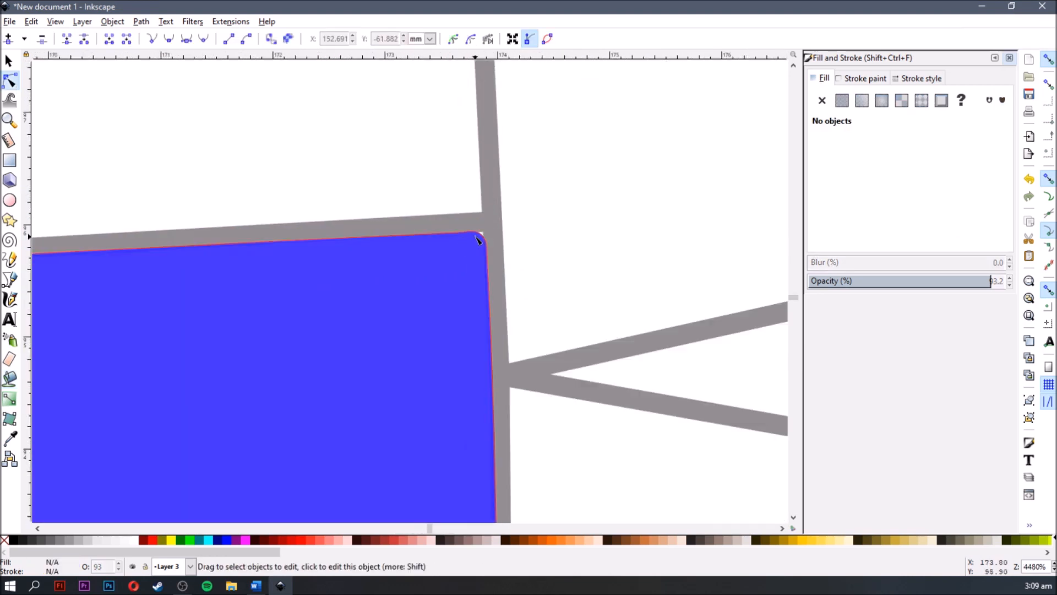
{"action": "scroll", "coordinate": [479, 241], "scroll_direction": "up", "scroll_amount": 4}
{"action": "left_click", "coordinate": [516, 294]}
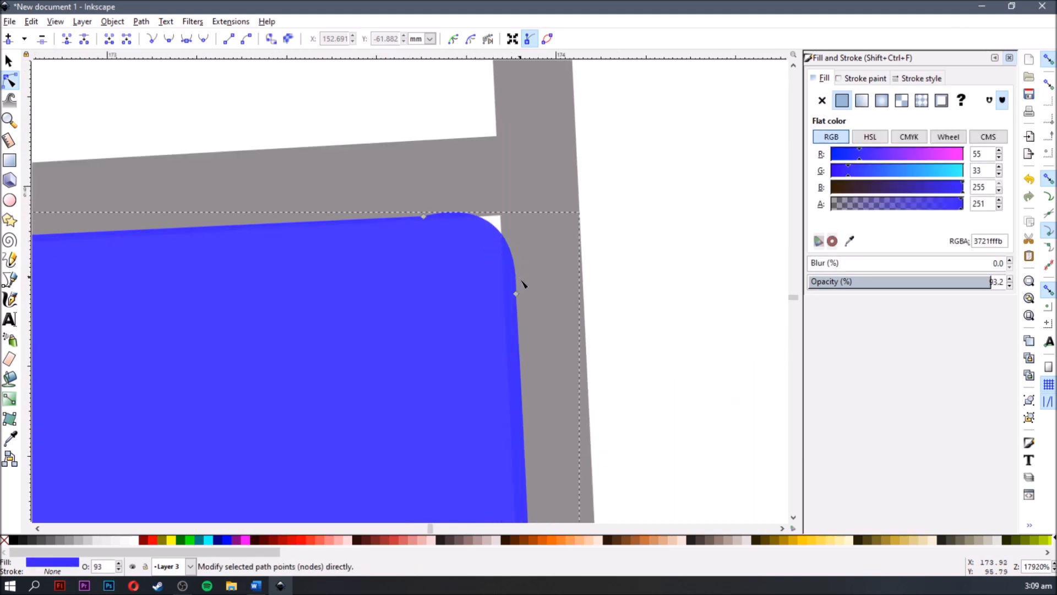
{"action": "left_click_drag", "start_coordinate": [517, 295], "coordinate": [538, 269]}
{"action": "left_click_drag", "start_coordinate": [424, 217], "coordinate": [452, 163]}
{"action": "left_click", "coordinate": [618, 167]}
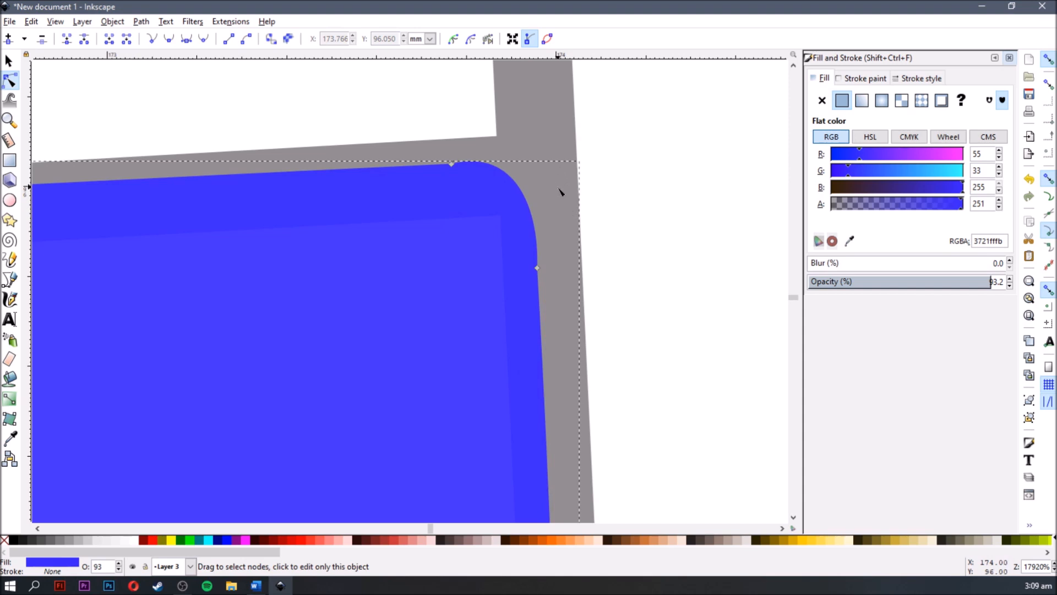
- Select the grey line along the blue panel's upper edge and move it to Layer 3
{"action": "scroll", "coordinate": [563, 220], "scroll_direction": "up", "scroll_amount": 4}
{"action": "left_click", "coordinate": [552, 237]}
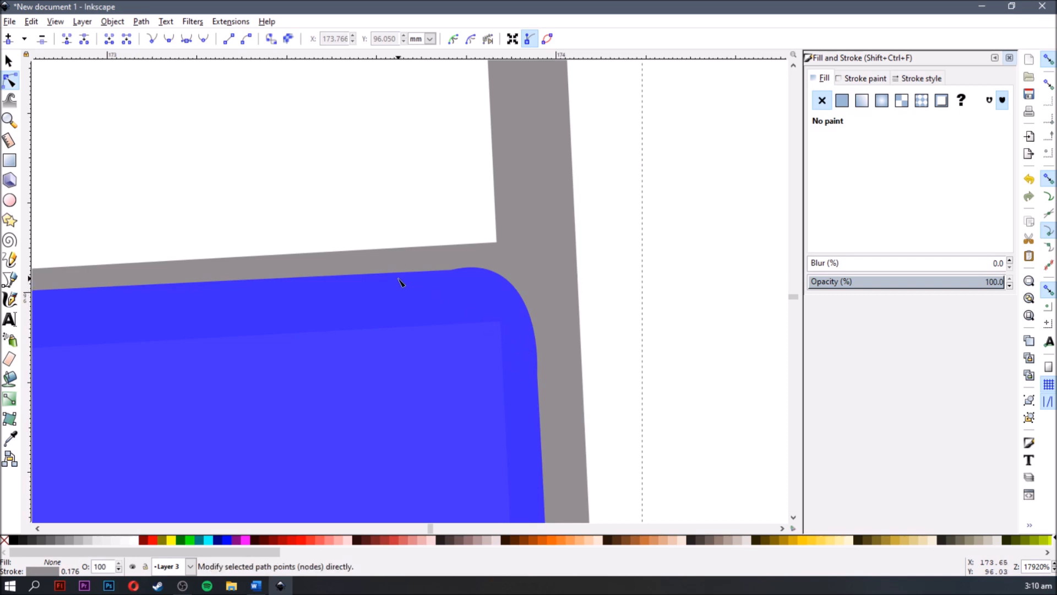
{"action": "scroll", "coordinate": [520, 329], "scroll_direction": "down", "scroll_amount": 2}
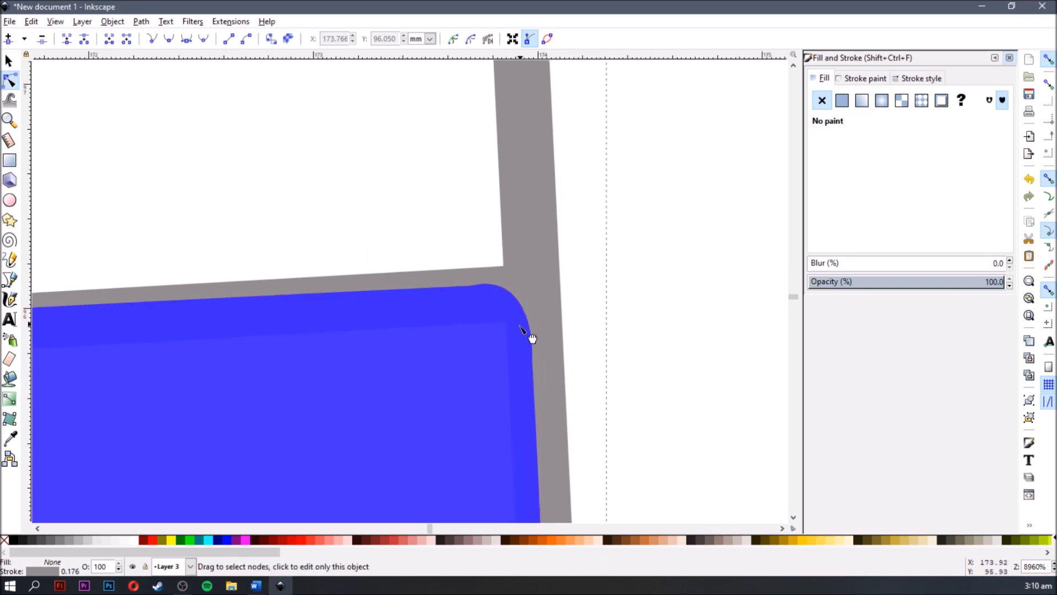
{"action": "scroll", "coordinate": [521, 328], "scroll_direction": "down", "scroll_amount": 6}
{"action": "scroll", "coordinate": [479, 336], "scroll_direction": "up", "scroll_amount": 7}
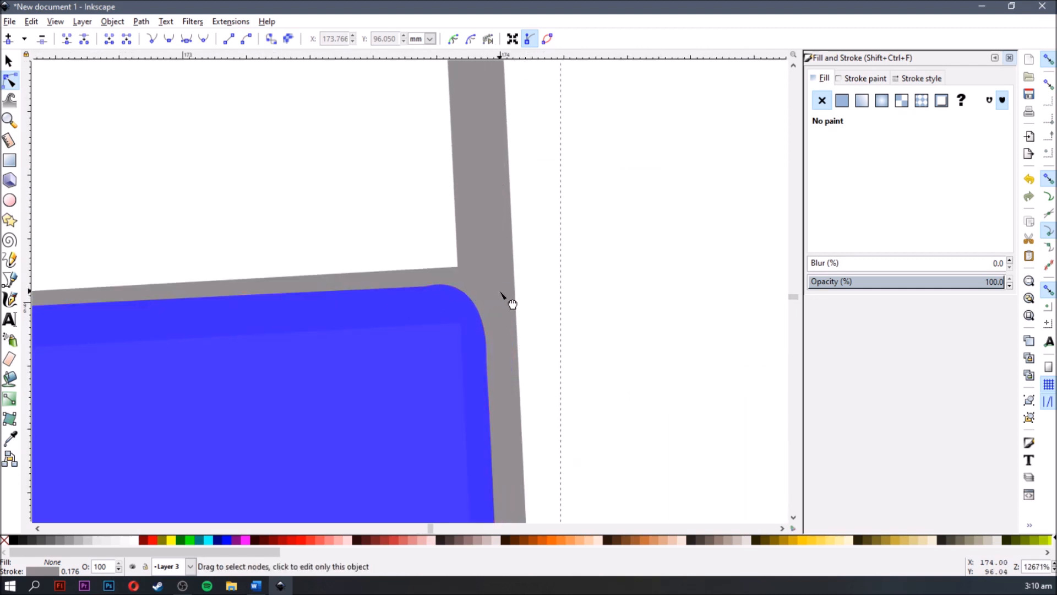
{"action": "left_click", "coordinate": [433, 284]}
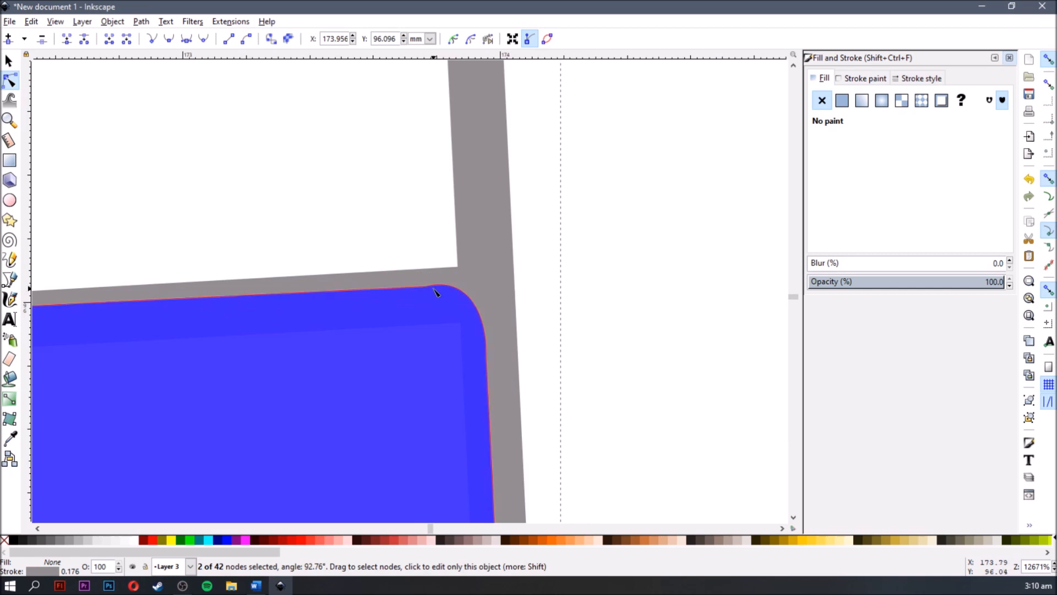
{"action": "left_click", "coordinate": [427, 278]}
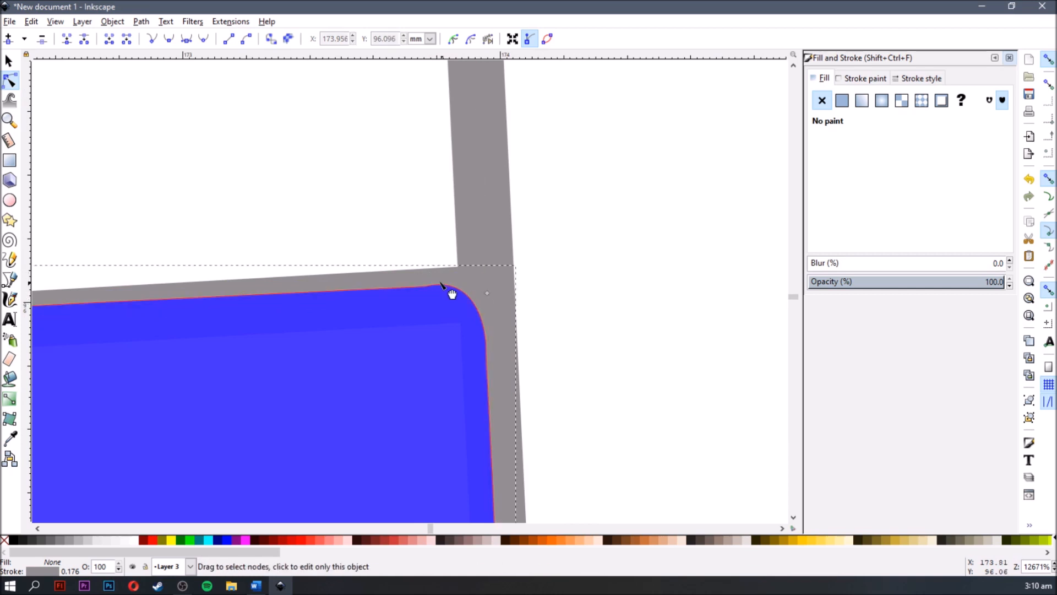
{"action": "right_click", "coordinate": [441, 284]}
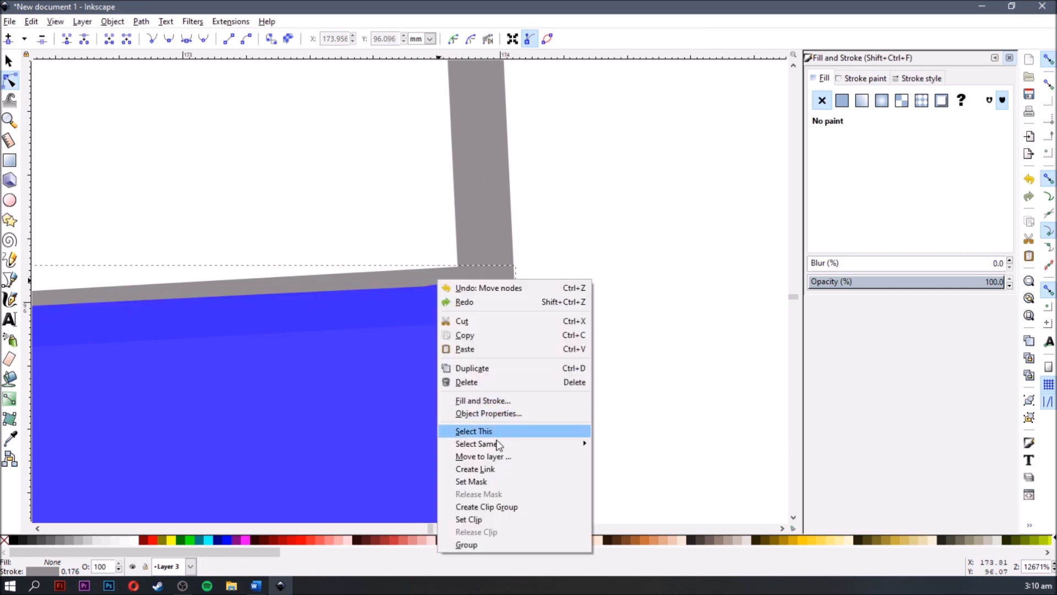
{"action": "left_click", "coordinate": [502, 457]}
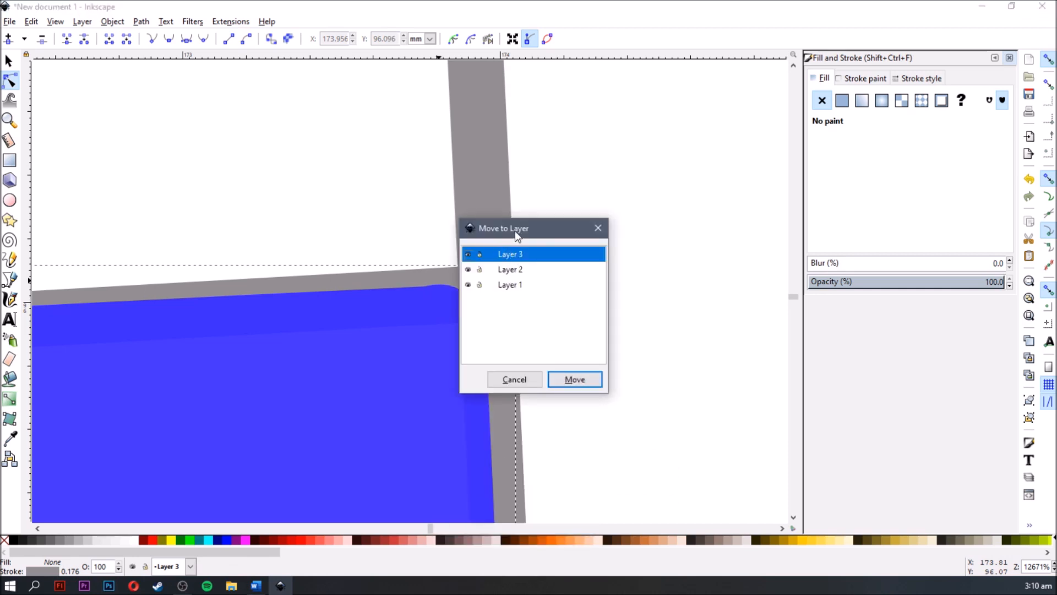
{"action": "left_click_drag", "start_coordinate": [541, 230], "coordinate": [629, 193]}
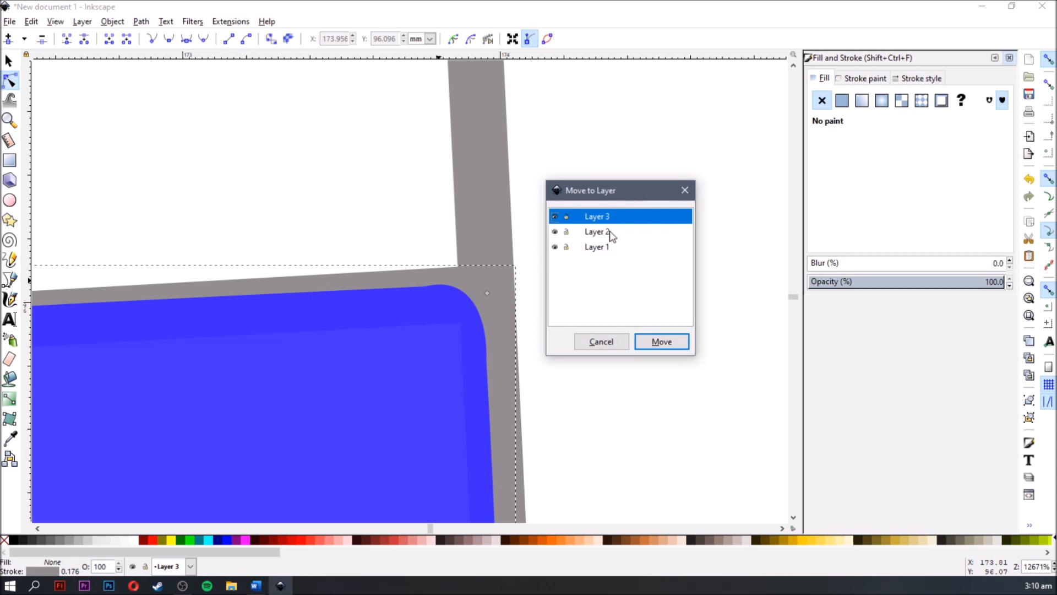
{"action": "left_click", "coordinate": [663, 339]}
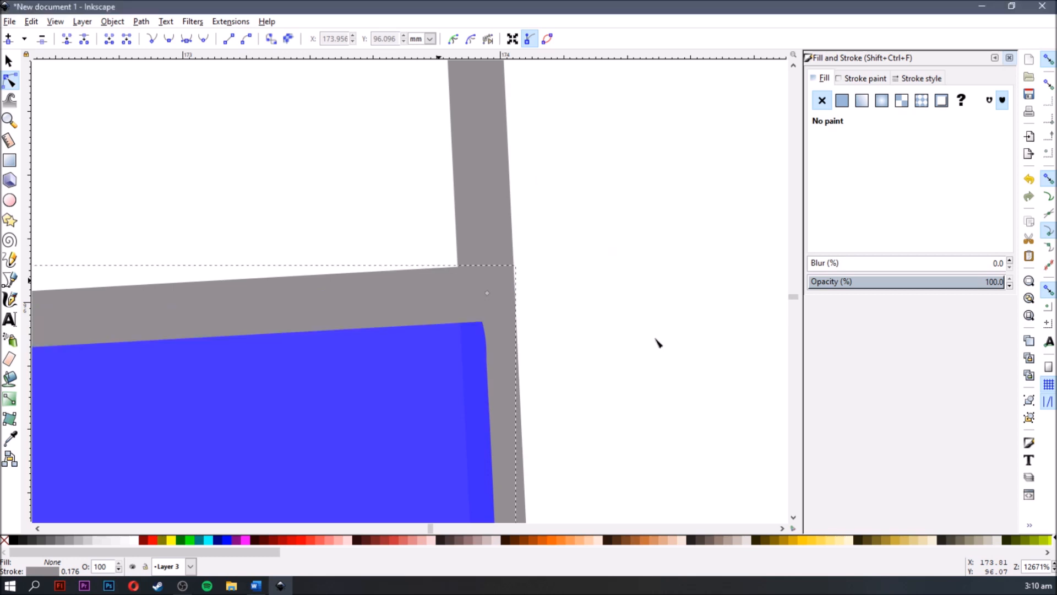
- Select the grey outline along the blue panel's edge beside the teeth and move it to Layer 3
{"action": "scroll", "coordinate": [490, 358], "scroll_direction": "down", "scroll_amount": 2}
{"action": "scroll", "coordinate": [494, 364], "scroll_direction": "down", "scroll_amount": 2}
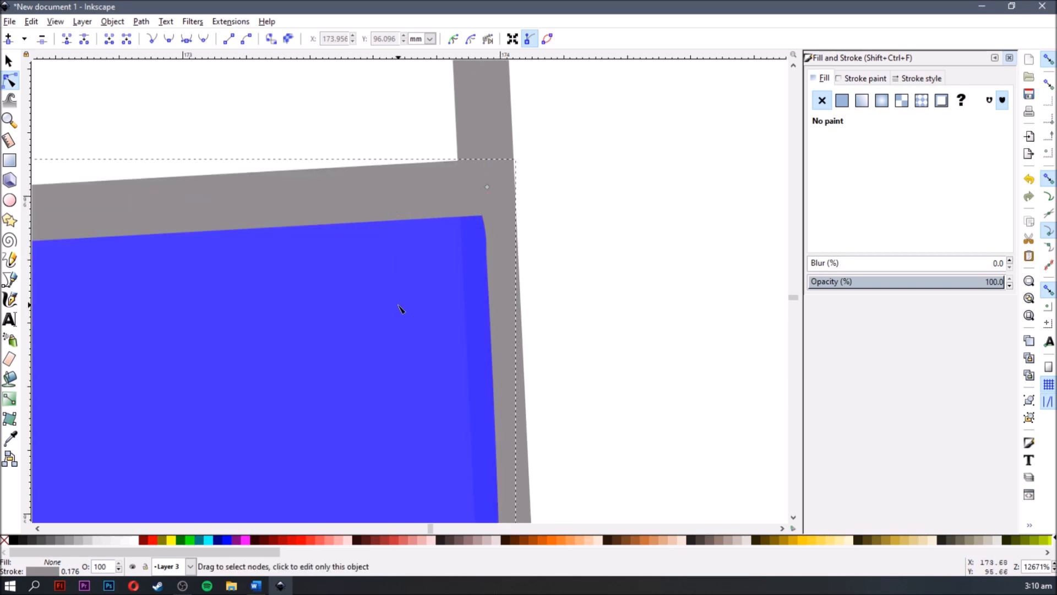
{"action": "left_click", "coordinate": [401, 238]}
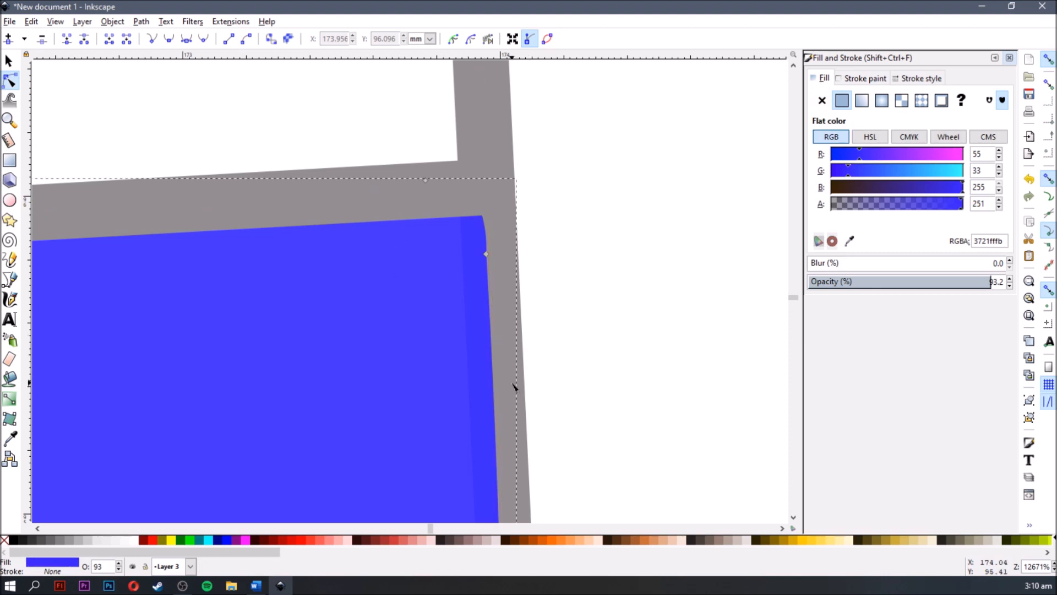
{"action": "left_click", "coordinate": [527, 467]}
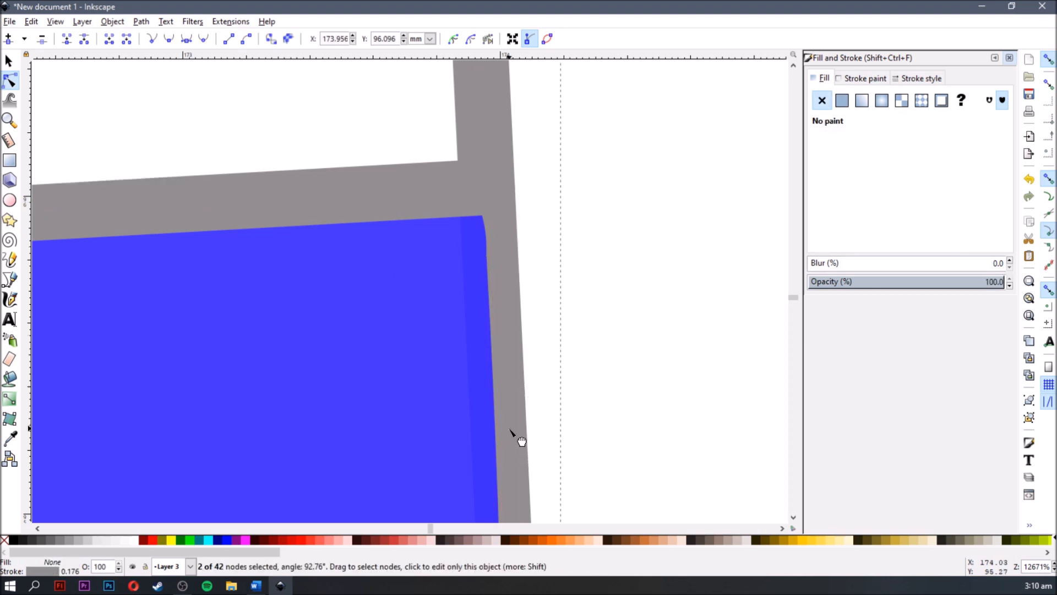
{"action": "right_click", "coordinate": [514, 433]}
{"action": "left_click", "coordinate": [576, 305]}
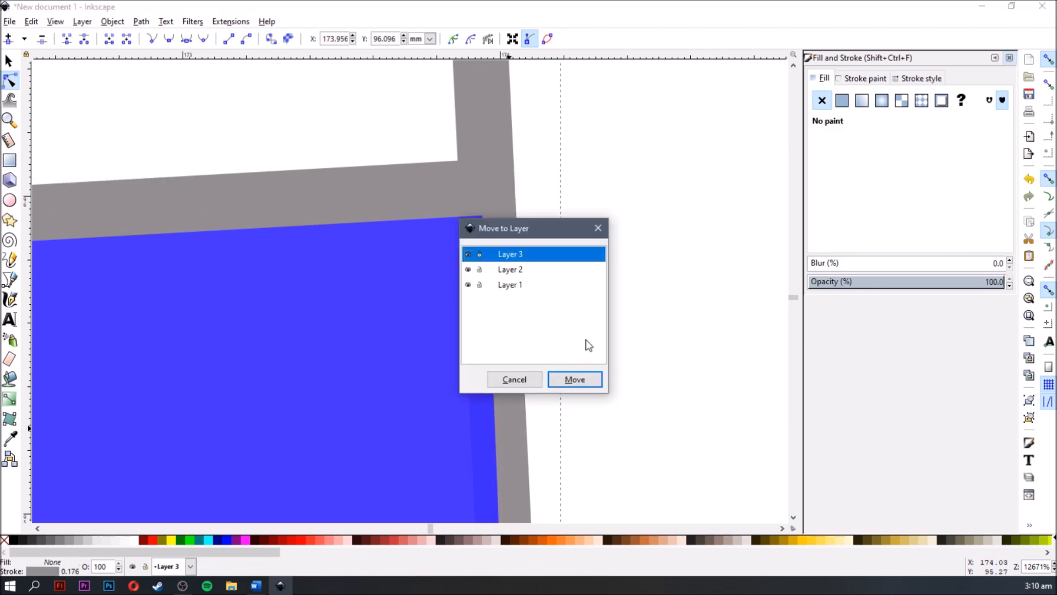
{"action": "left_click", "coordinate": [576, 380]}
{"action": "left_click", "coordinate": [606, 302]}
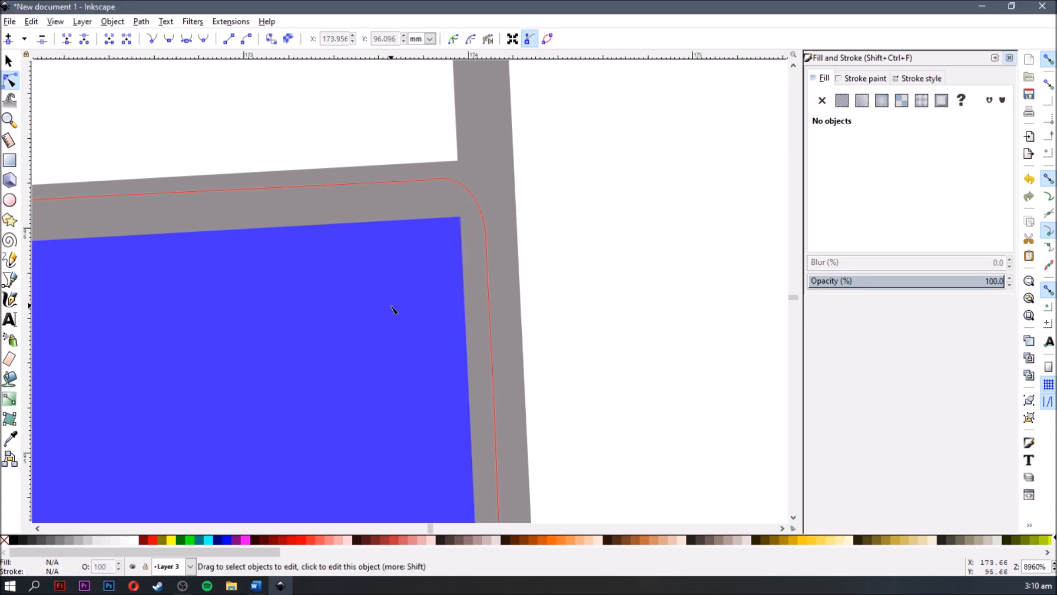
- Reshape the blue fill's rounded corner near the teeth by adjusting its two corner nodes over the grey outline, and deselect the fill
{"action": "scroll", "coordinate": [394, 309], "scroll_direction": "down", "scroll_amount": 6}
{"action": "scroll", "coordinate": [394, 357], "scroll_direction": "down", "scroll_amount": 2}
{"action": "scroll", "coordinate": [417, 288], "scroll_direction": "up", "scroll_amount": 2}
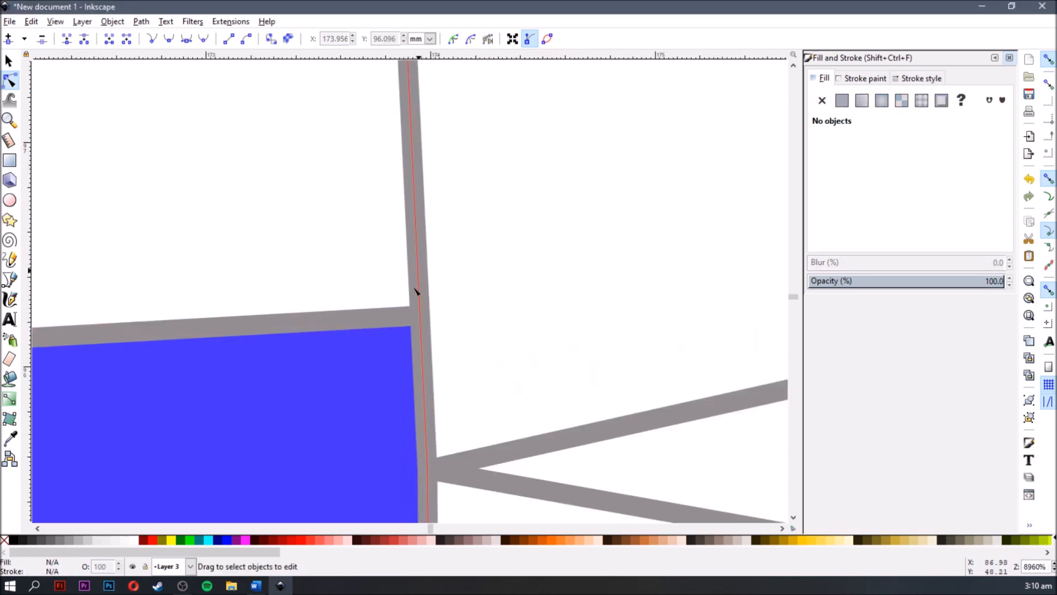
{"action": "scroll", "coordinate": [402, 388], "scroll_direction": "up", "scroll_amount": 2}
{"action": "scroll", "coordinate": [401, 391], "scroll_direction": "down", "scroll_amount": 5}
{"action": "left_click", "coordinate": [425, 323]}
{"action": "scroll", "coordinate": [424, 323], "scroll_direction": "down", "scroll_amount": 2}
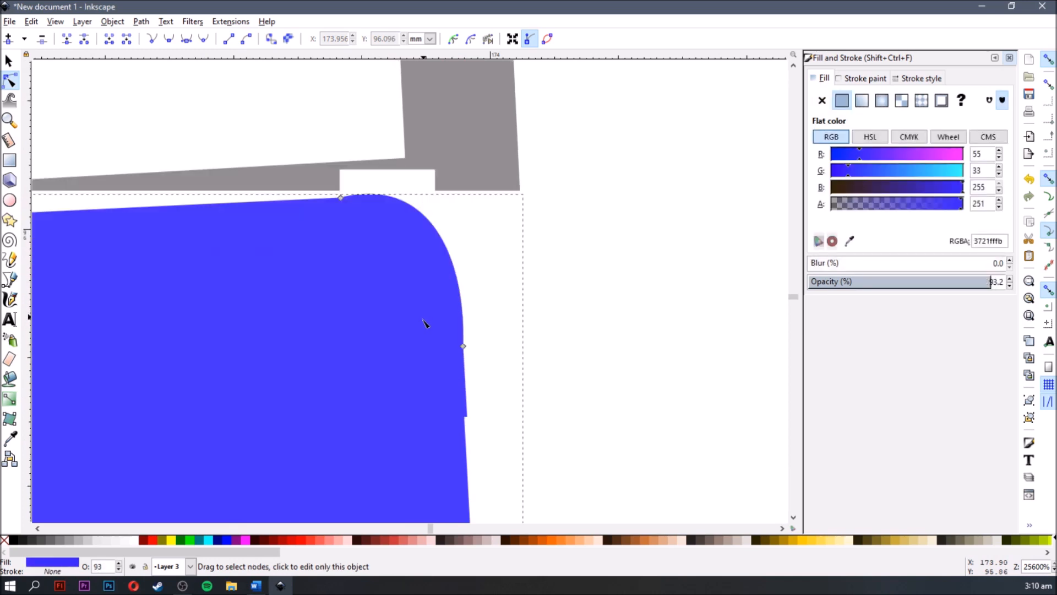
{"action": "left_click_drag", "start_coordinate": [452, 340], "coordinate": [416, 204]}
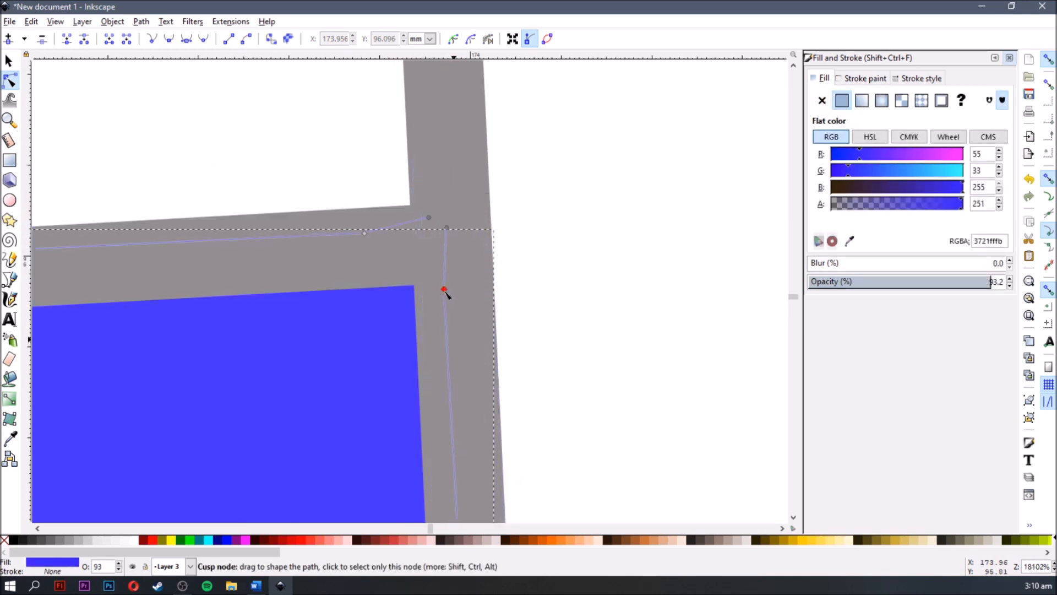
{"action": "left_click_drag", "start_coordinate": [445, 292], "coordinate": [444, 289]}
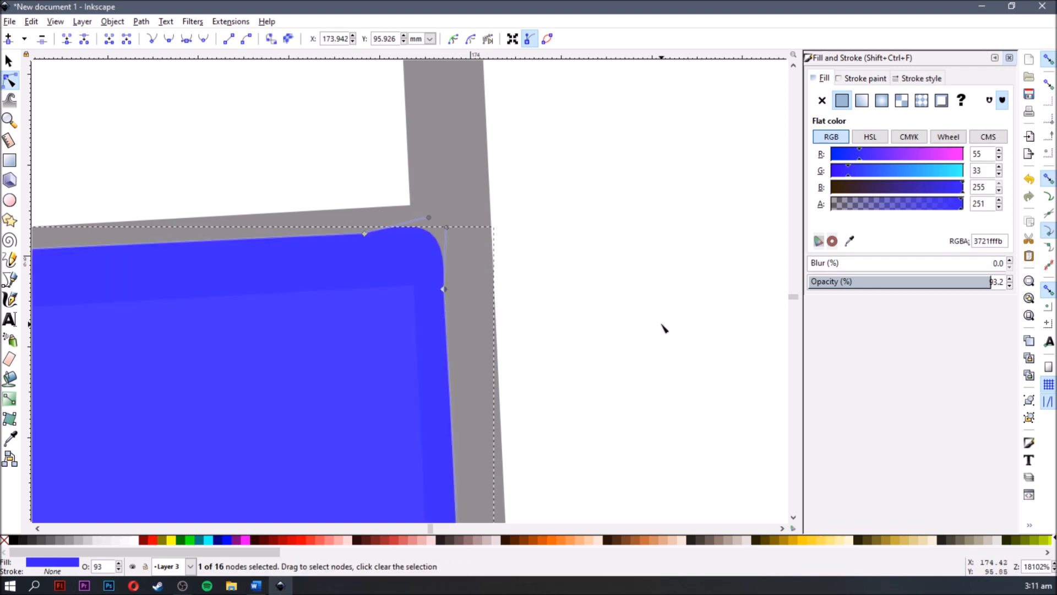
{"action": "left_click", "coordinate": [659, 327]}
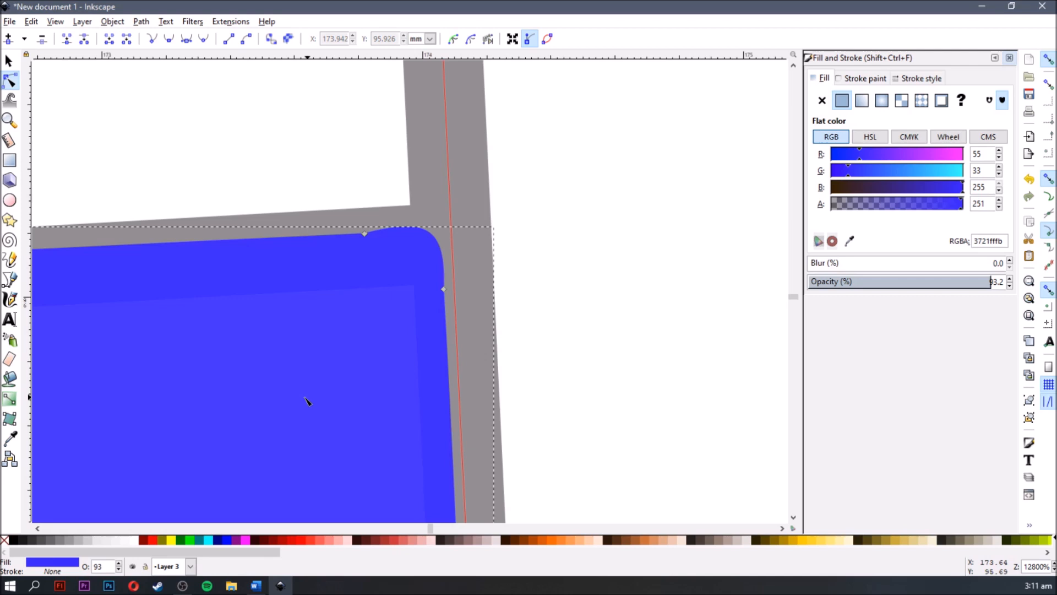
{"action": "scroll", "coordinate": [309, 401], "scroll_direction": "down", "scroll_amount": 8}
{"action": "scroll", "coordinate": [293, 394], "scroll_direction": "down", "scroll_amount": 5}
{"action": "key", "text": "space"}
{"action": "scroll", "coordinate": [394, 293], "scroll_direction": "down", "scroll_amount": 2}
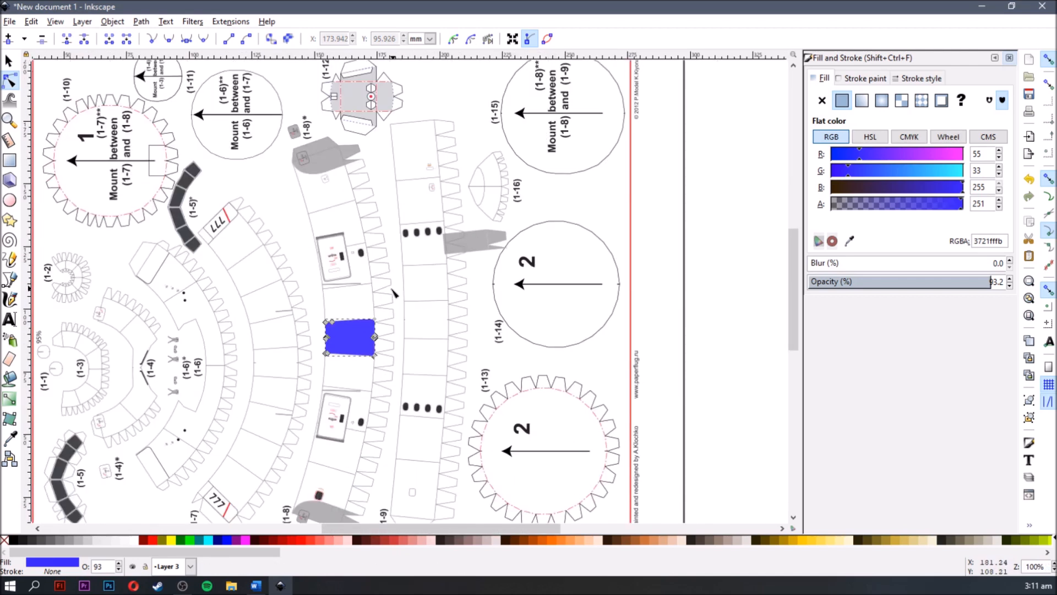
{"action": "left_click", "coordinate": [291, 221]}
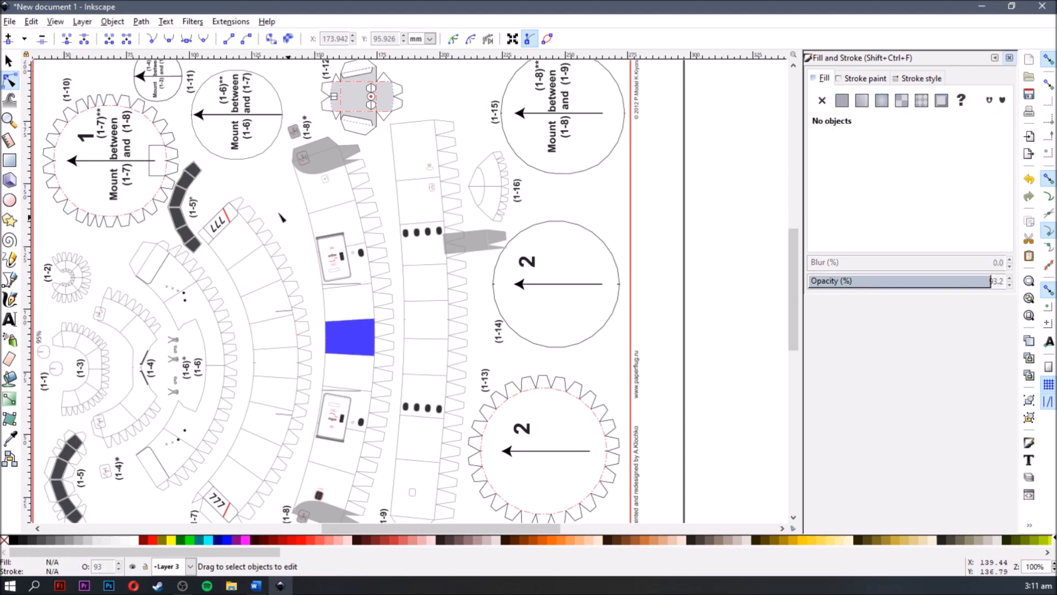
- Sample the yellow f8cd1e from the Philippine Airlines logo with the Dropper and bucket-fill four adjacent panels of part (1-2) with it
{"action": "left_click_drag", "start_coordinate": [155, 416], "coordinate": [275, 266]}
{"action": "scroll", "coordinate": [169, 370], "scroll_direction": "up", "scroll_amount": 2}
{"action": "scroll", "coordinate": [205, 342], "scroll_direction": "down", "scroll_amount": 2}
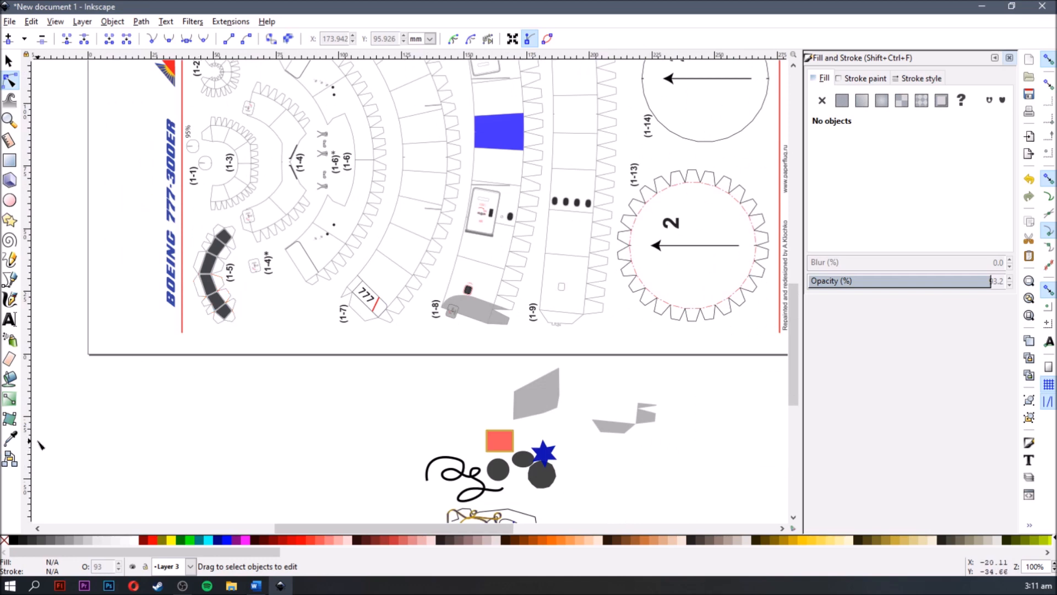
{"action": "left_click", "coordinate": [10, 439]}
{"action": "scroll", "coordinate": [208, 294], "scroll_direction": "up", "scroll_amount": 2}
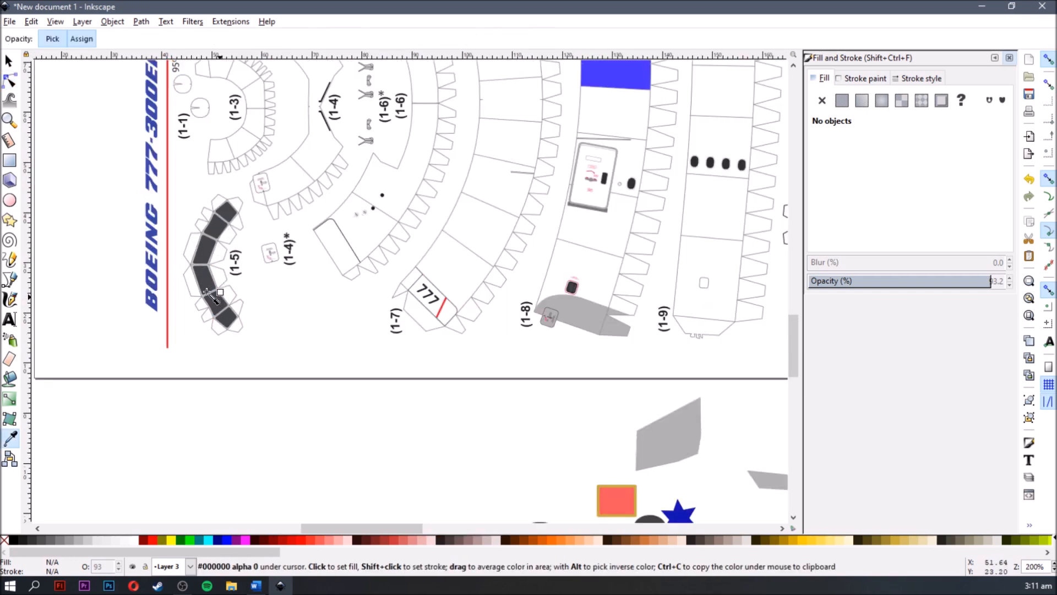
{"action": "scroll", "coordinate": [208, 293], "scroll_direction": "up", "scroll_amount": 6}
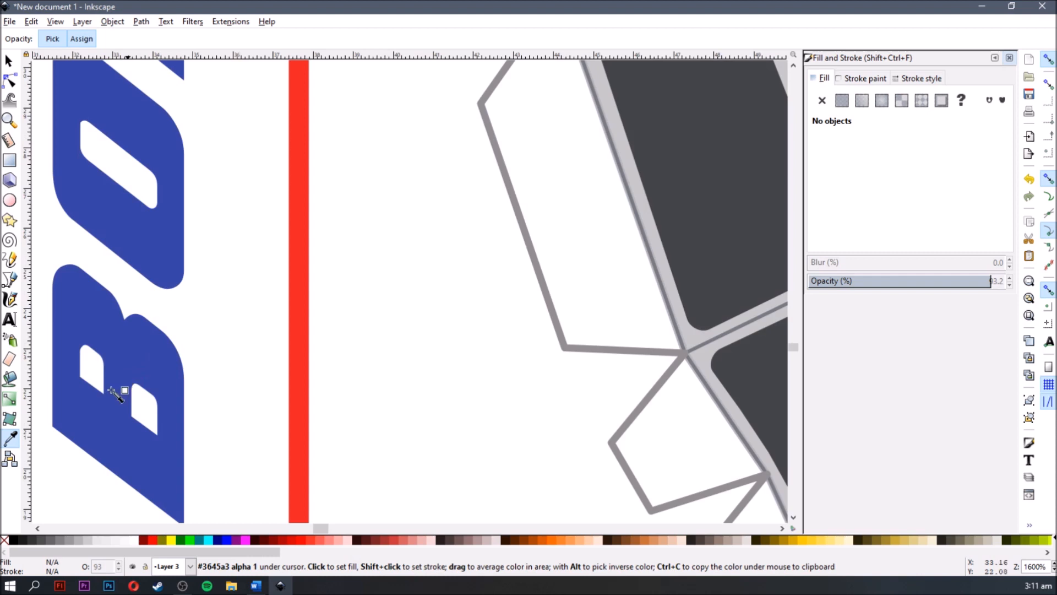
{"action": "scroll", "coordinate": [571, 354], "scroll_direction": "down", "scroll_amount": 4}
{"action": "scroll", "coordinate": [281, 229], "scroll_direction": "up", "scroll_amount": 2}
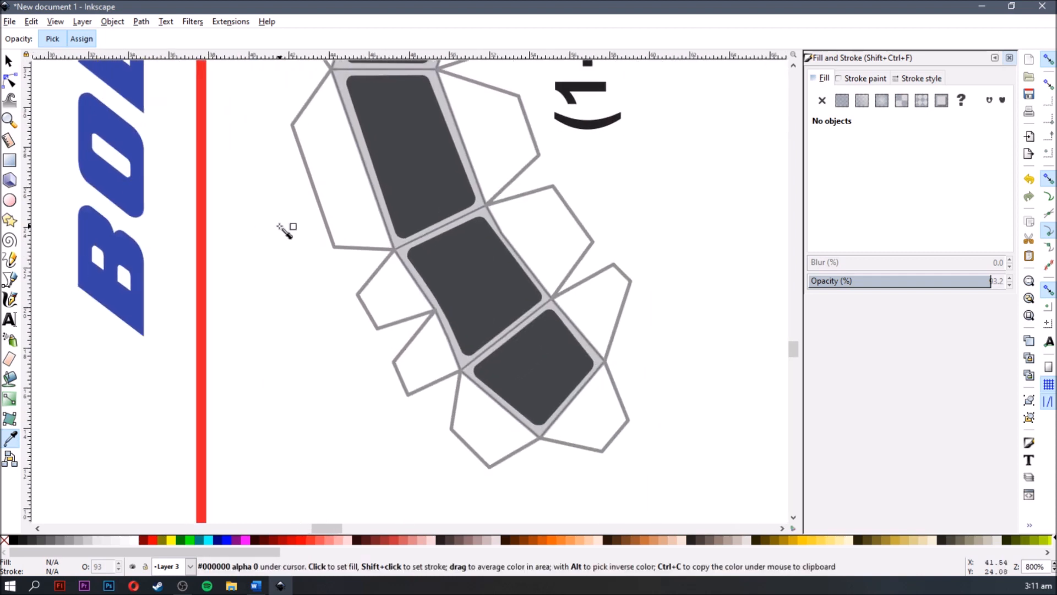
{"action": "scroll", "coordinate": [406, 319], "scroll_direction": "down", "scroll_amount": 2}
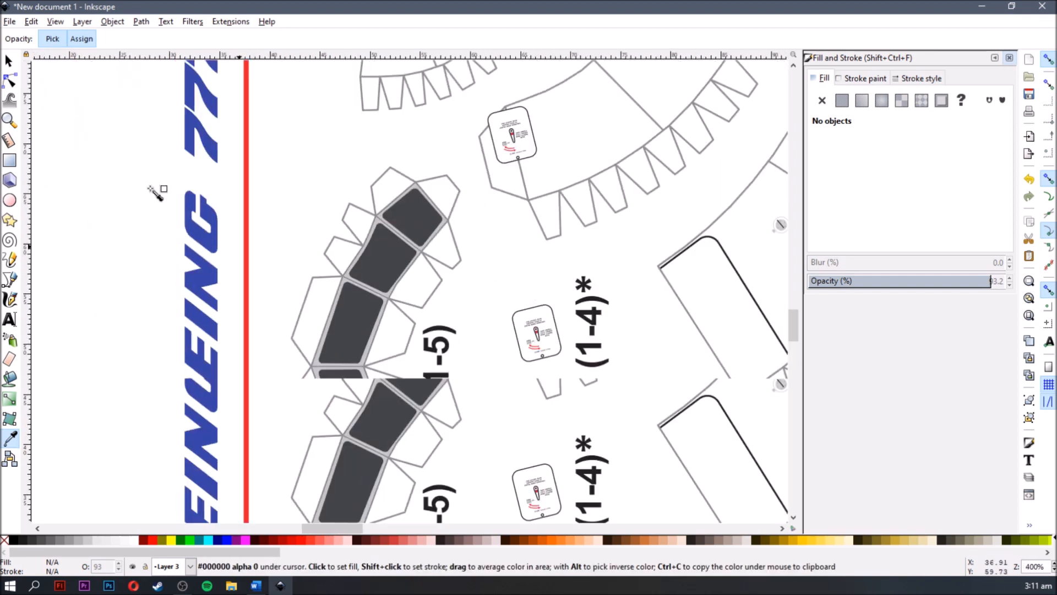
{"action": "scroll", "coordinate": [132, 190], "scroll_direction": "up", "scroll_amount": 10}
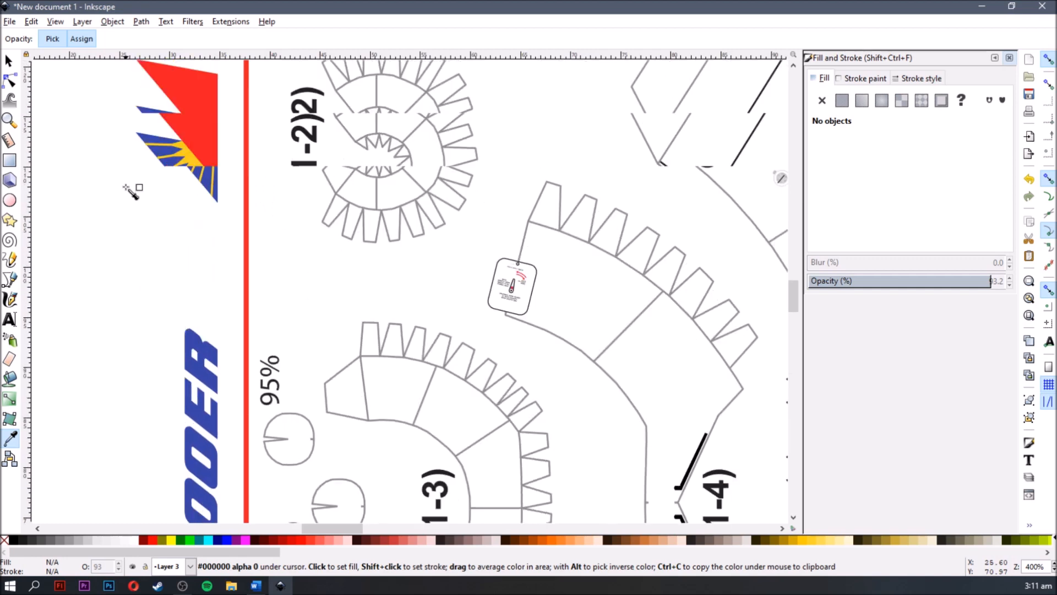
{"action": "scroll", "coordinate": [201, 253], "scroll_direction": "up", "scroll_amount": 5}
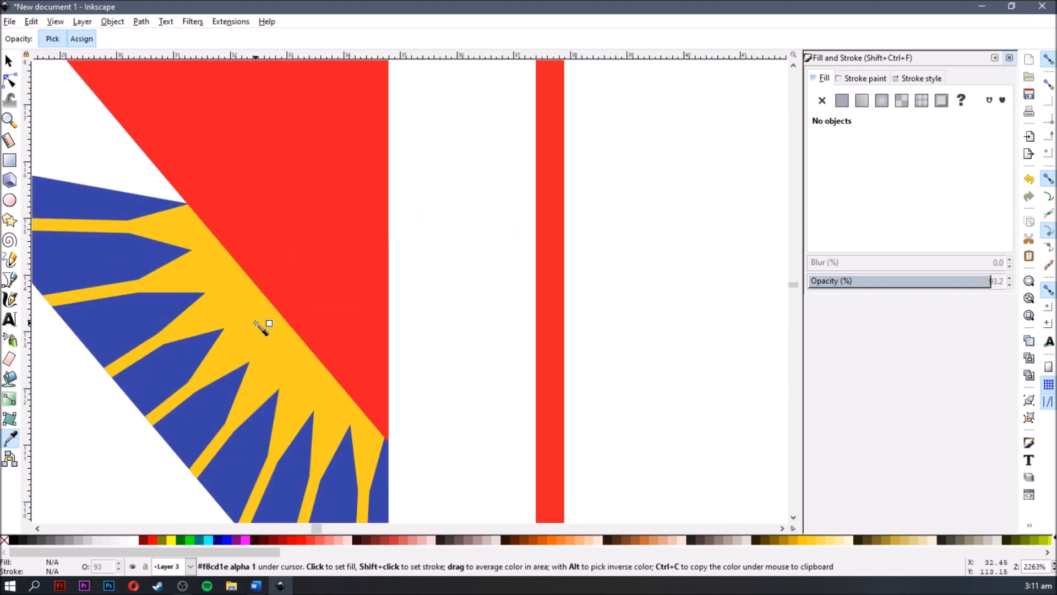
{"action": "scroll", "coordinate": [599, 329], "scroll_direction": "down", "scroll_amount": 6}
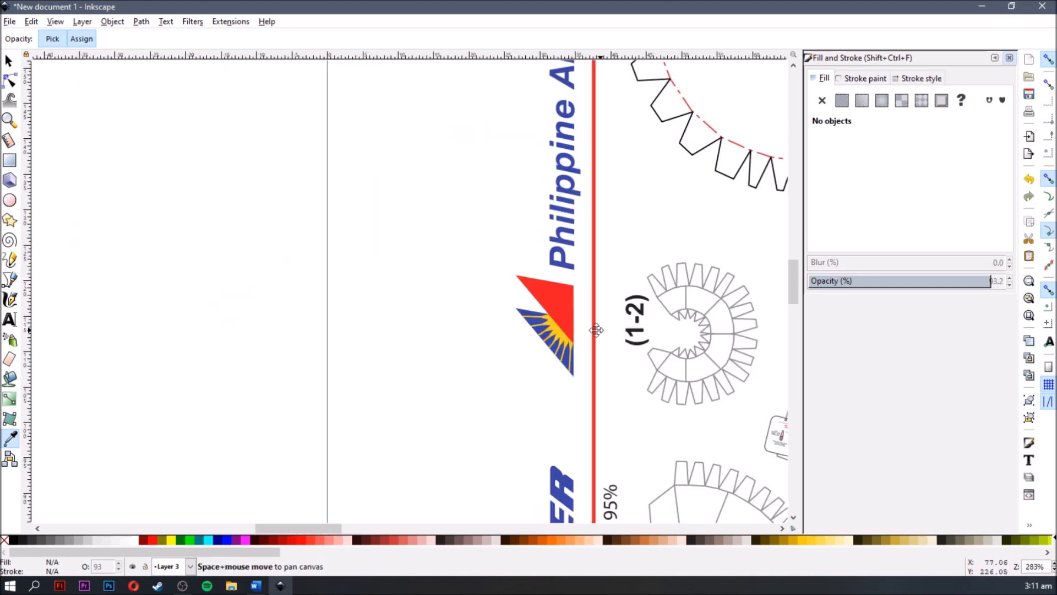
{"action": "left_click_drag", "start_coordinate": [600, 329], "coordinate": [282, 304]}
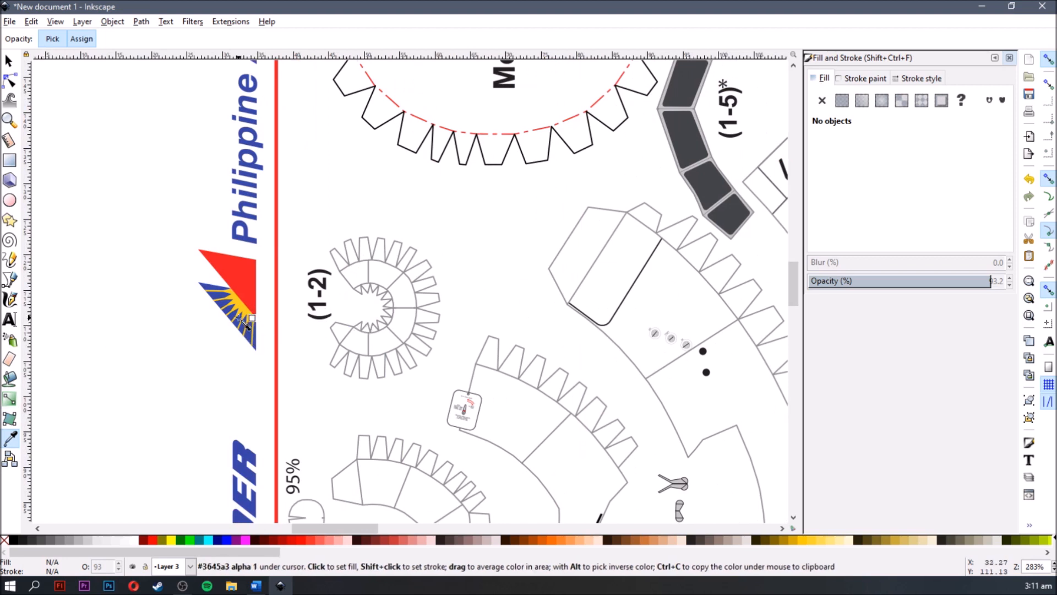
{"action": "scroll", "coordinate": [242, 320], "scroll_direction": "up", "scroll_amount": 2}
{"action": "left_click", "coordinate": [10, 378]}
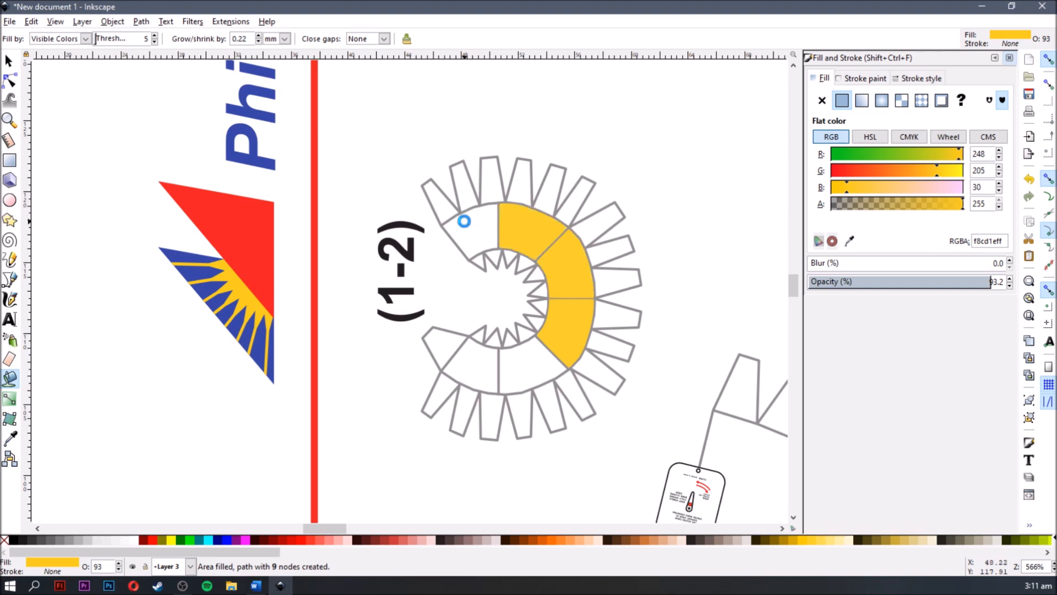
- Draw a yellow rectangle and a yellow circle about 12.5 mm across near the airline logo, and set the circle's opacity to 100%
{"action": "left_click", "coordinate": [9, 159]}
{"action": "left_click_drag", "start_coordinate": [85, 453], "coordinate": [169, 348]}
{"action": "key", "text": "e"}
{"action": "left_click_drag", "start_coordinate": [220, 452], "coordinate": [398, 277]}
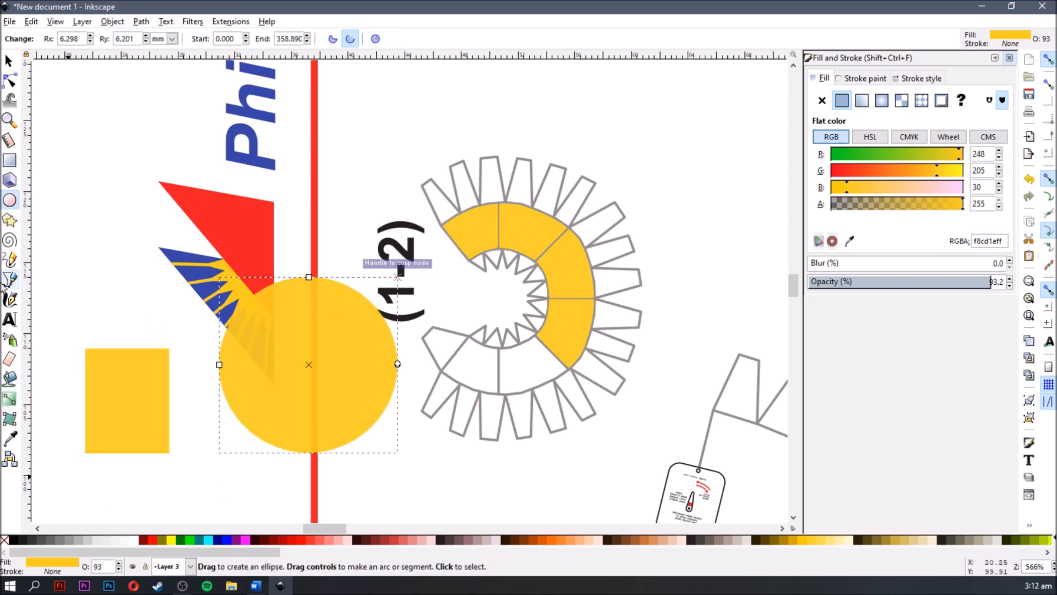
{"action": "left_click_drag", "start_coordinate": [1001, 282], "coordinate": [1012, 281]}
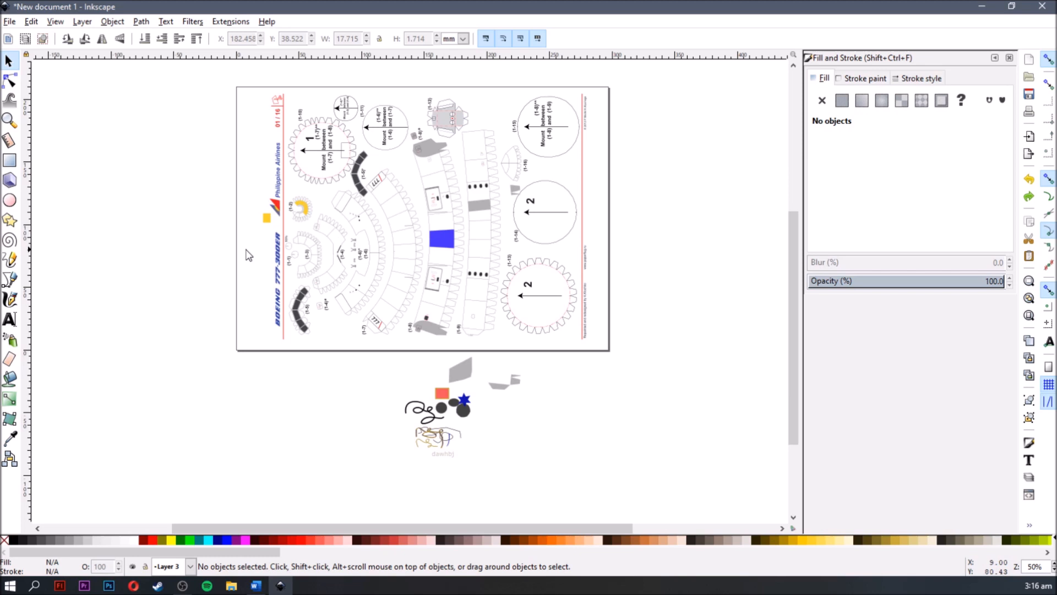
- Select the group containing the grey shapes on part (1-8) and shift it down and slightly right, off its outline
{"action": "scroll", "coordinate": [369, 194], "scroll_direction": "up", "scroll_amount": 2}
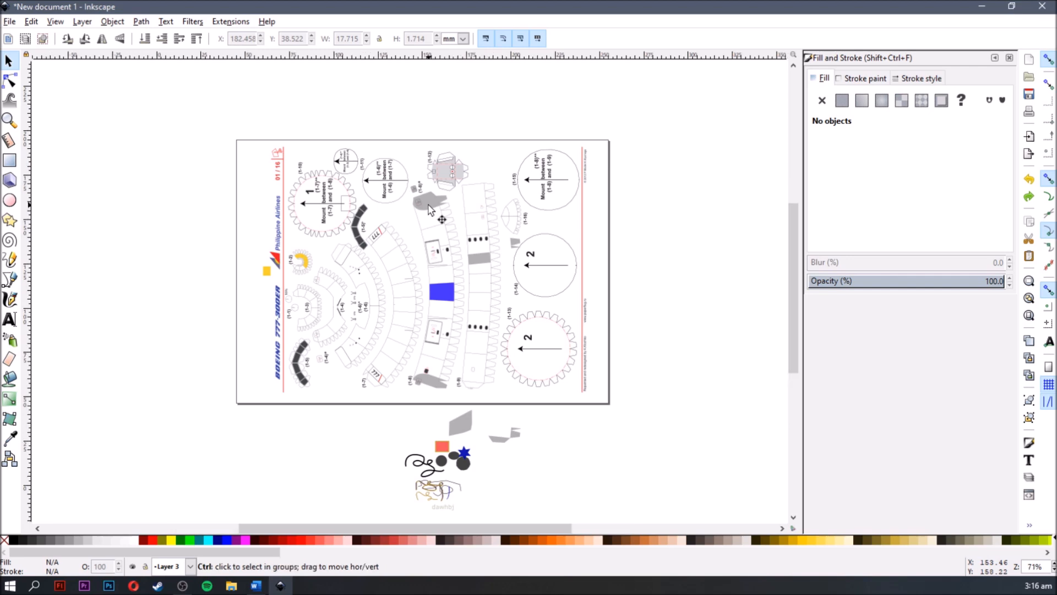
{"action": "scroll", "coordinate": [428, 209], "scroll_direction": "up", "scroll_amount": 1}
{"action": "scroll", "coordinate": [423, 214], "scroll_direction": "up", "scroll_amount": 1}
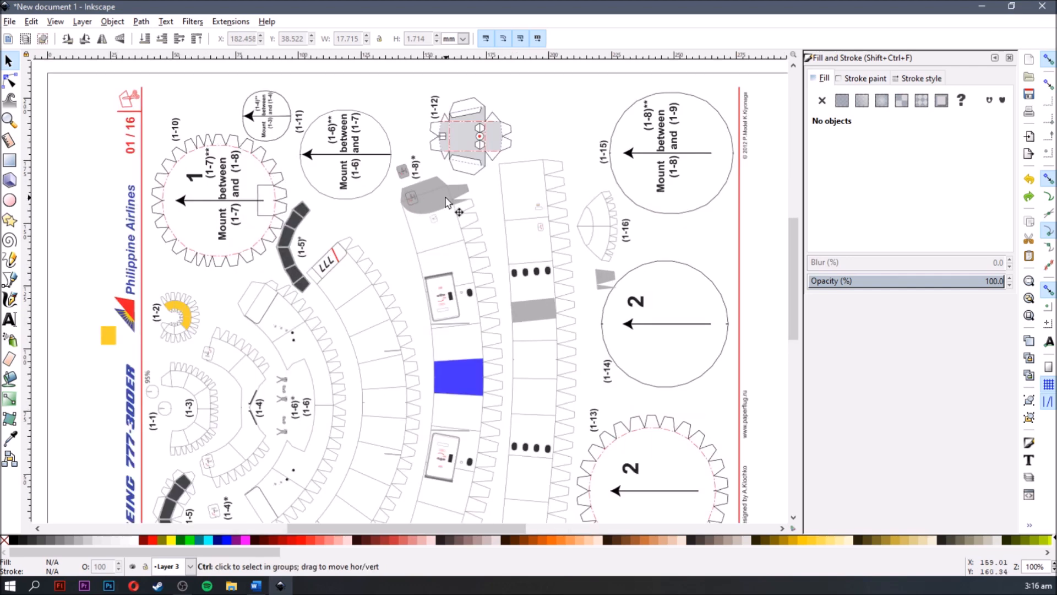
{"action": "scroll", "coordinate": [445, 200], "scroll_direction": "up", "scroll_amount": 3}
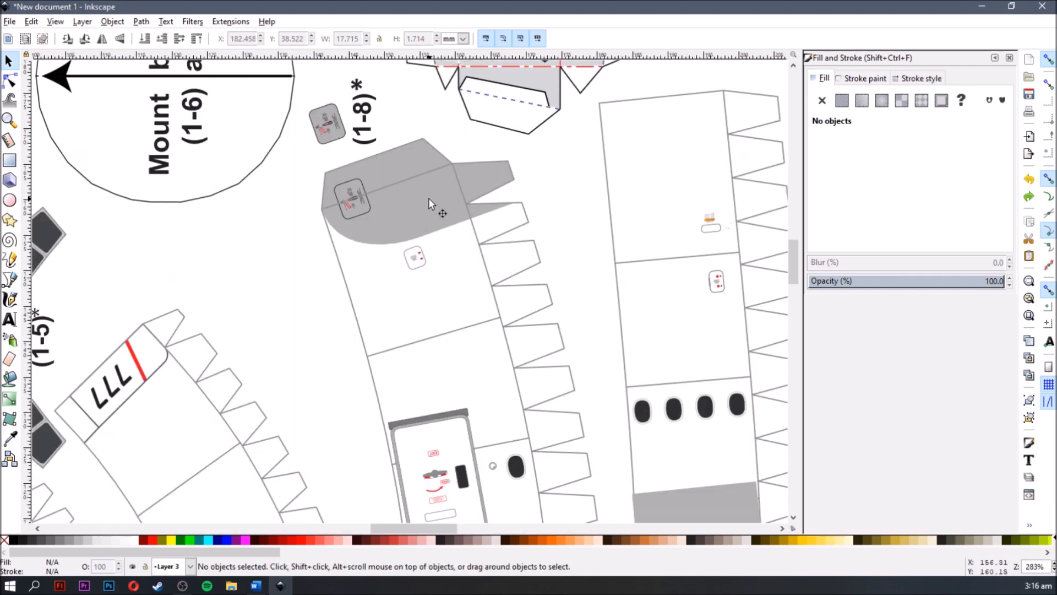
{"action": "left_click", "coordinate": [422, 228]}
{"action": "left_click_drag", "start_coordinate": [423, 228], "coordinate": [452, 273]}
{"action": "scroll", "coordinate": [543, 359], "scroll_direction": "down", "scroll_amount": 4}
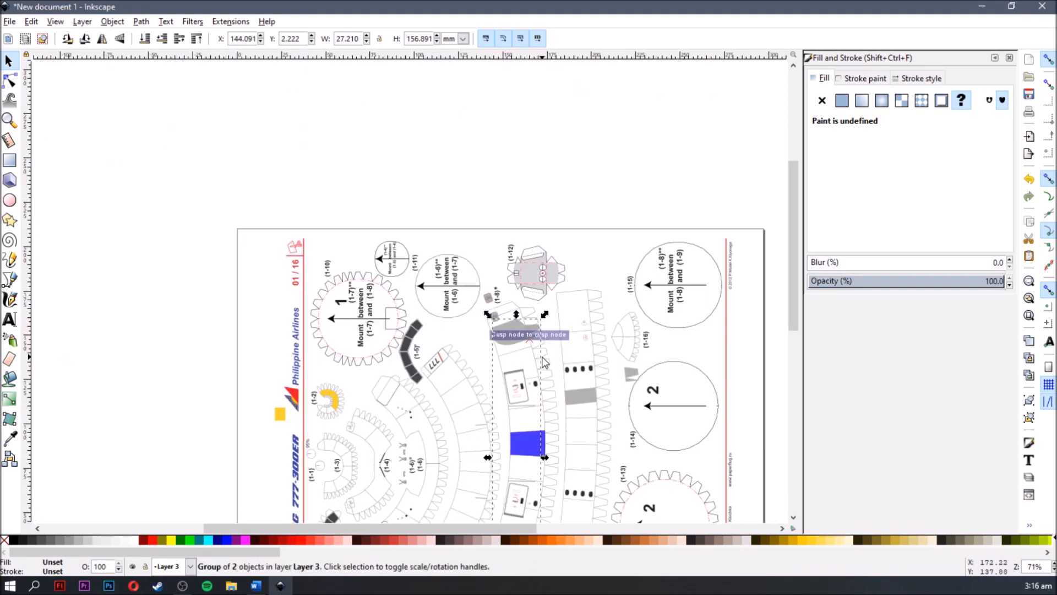
{"action": "scroll", "coordinate": [544, 359], "scroll_direction": "down", "scroll_amount": 2}
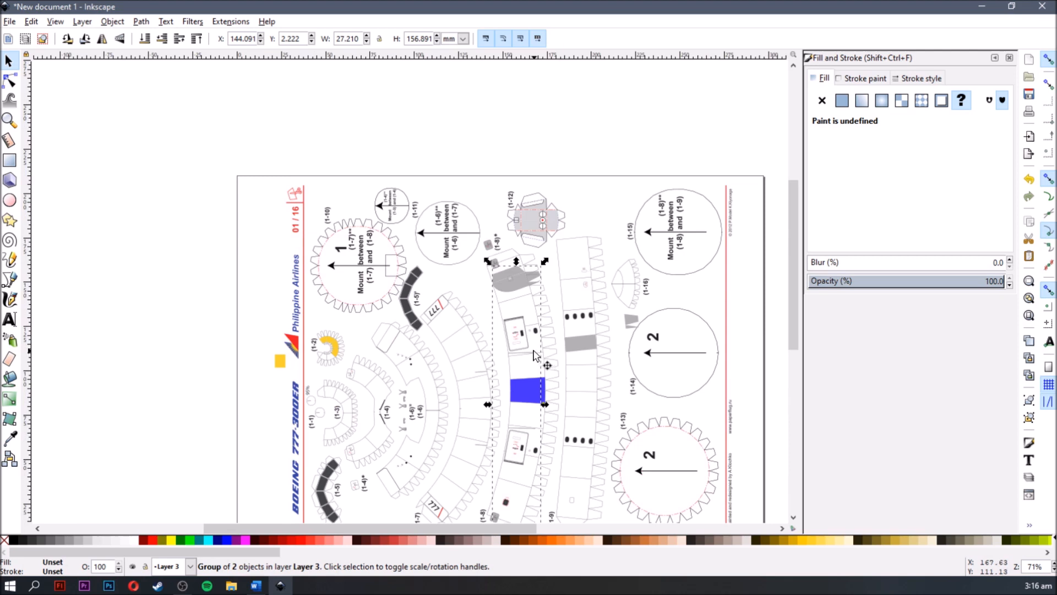
{"action": "scroll", "coordinate": [534, 354], "scroll_direction": "down", "scroll_amount": 1}
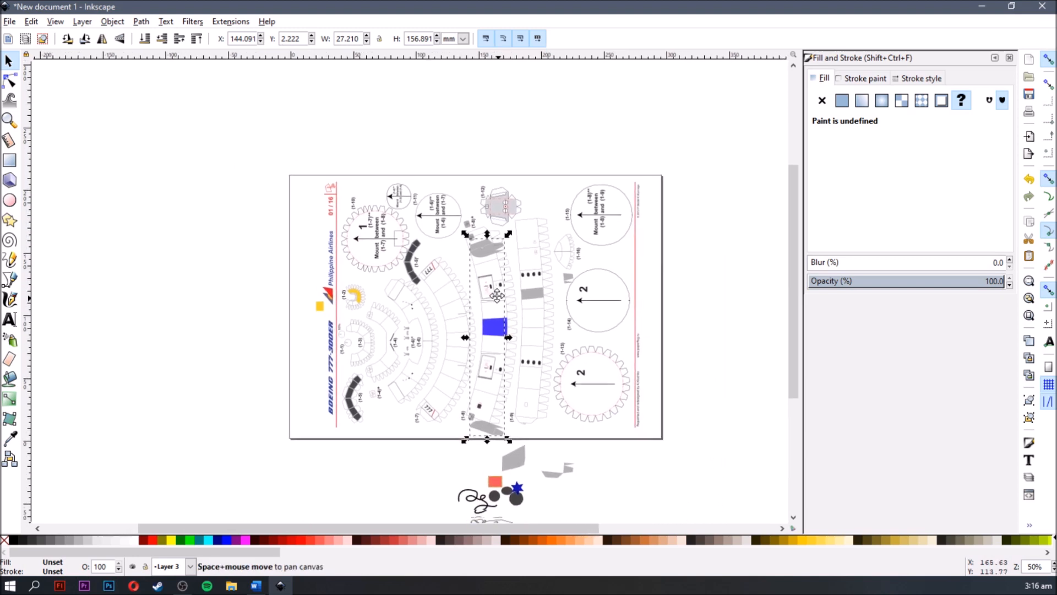